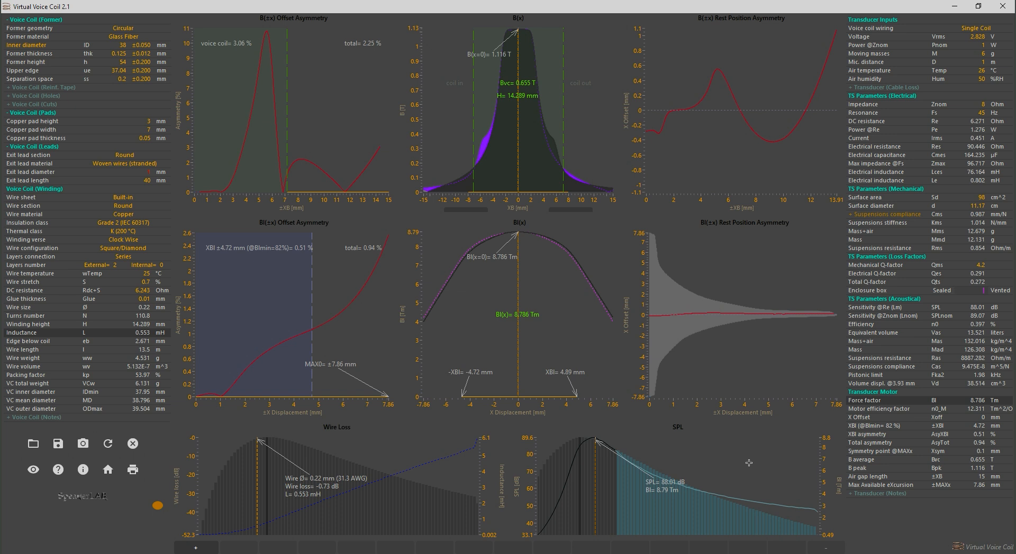
Reduce the program window to a smaller size and bring the transducer parameter column fully into view
left_click(977, 5)
left_click_drag(658, 515, 683, 520)
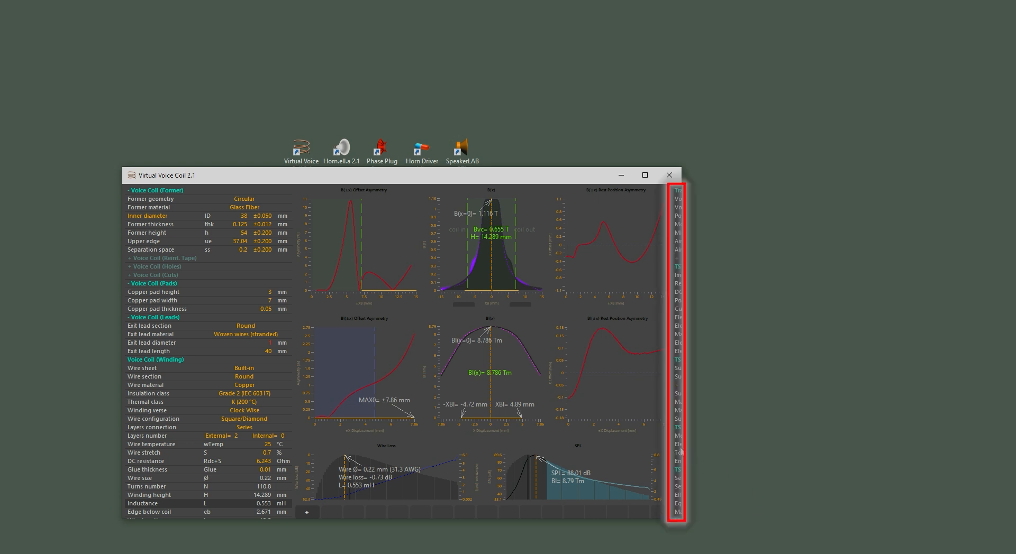
left_click(671, 445)
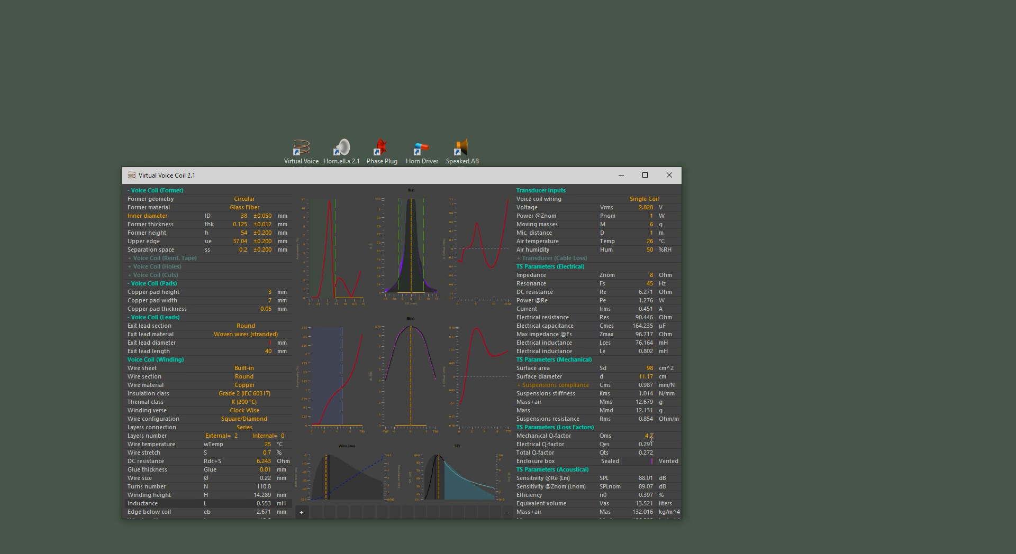
Look through the transducer parameter column and maximize the window
scroll(620, 438, "down", 1)
scroll(620, 438, "down", 3)
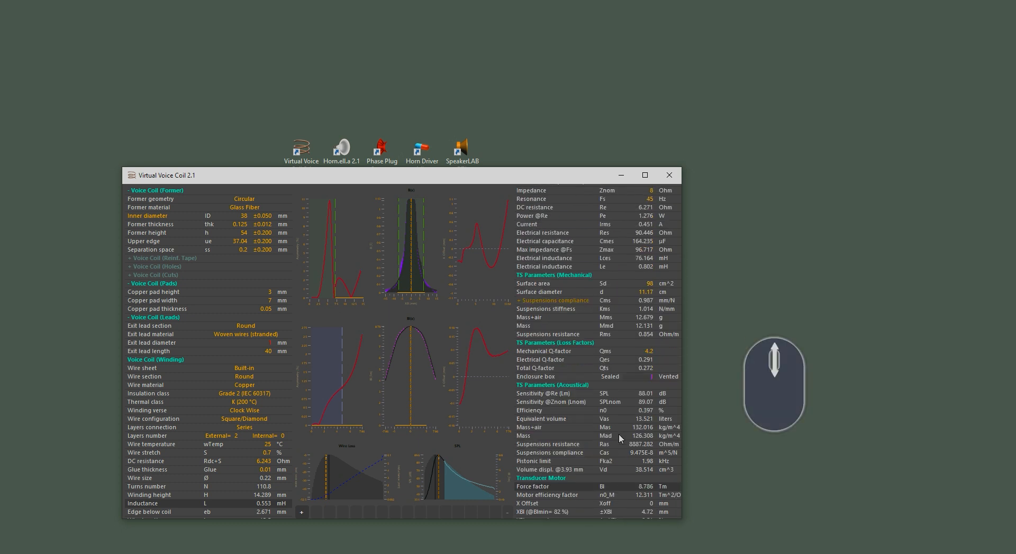
scroll(618, 434, "up", 4)
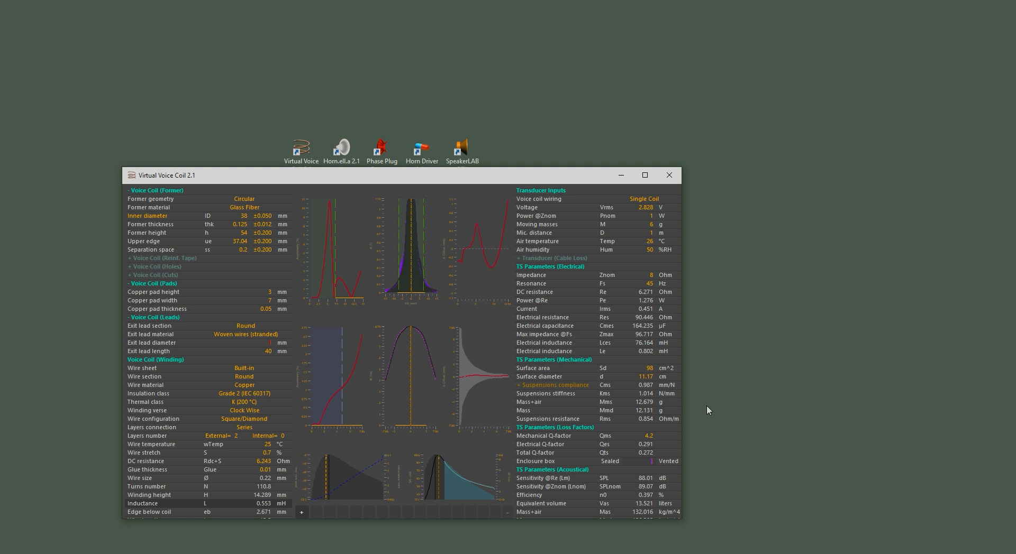
key("Right")
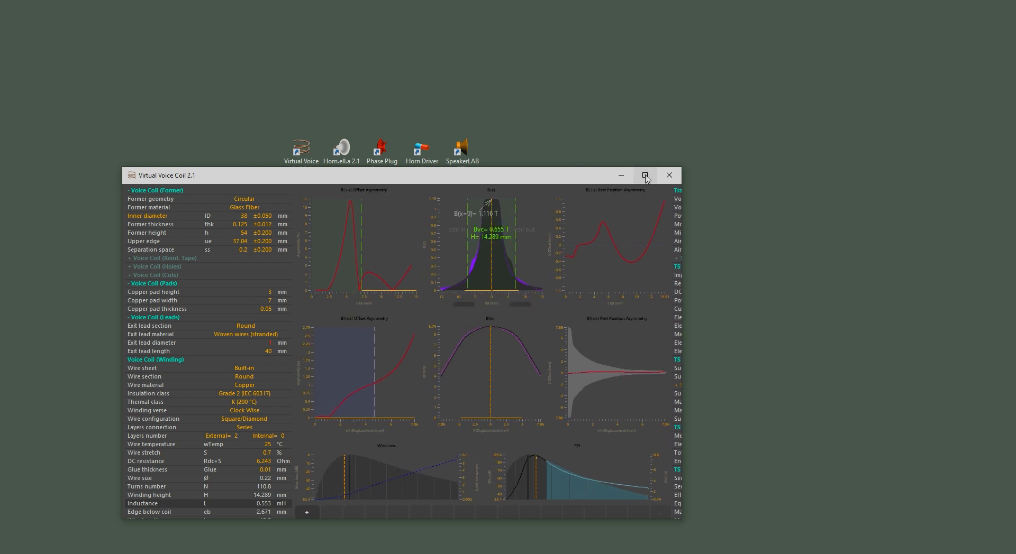
left_click(644, 175)
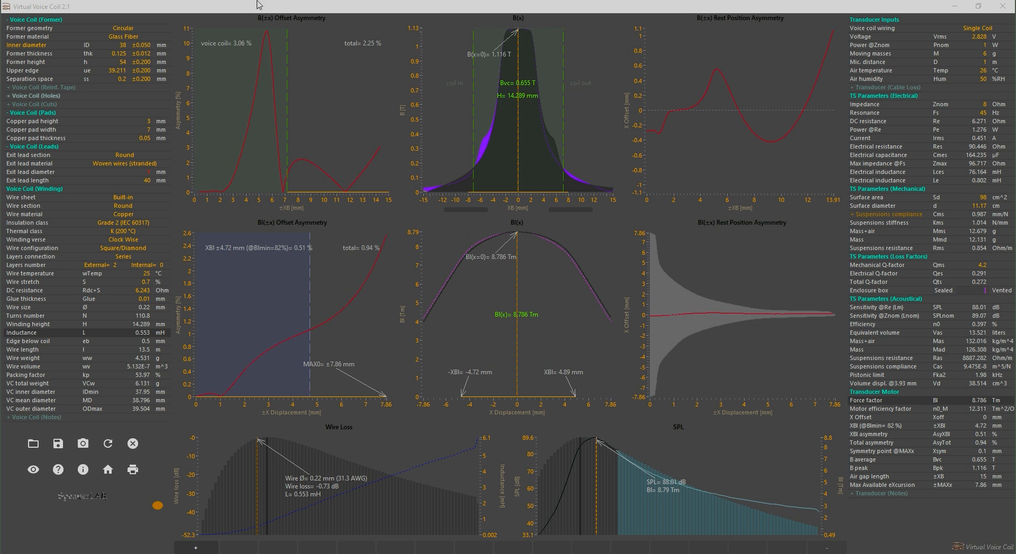
Try a former inner diameter of 48 mm and return it to 38 mm
left_click(123, 46)
scroll(108, 49, "up", 2)
scroll(107, 49, "down", 2)
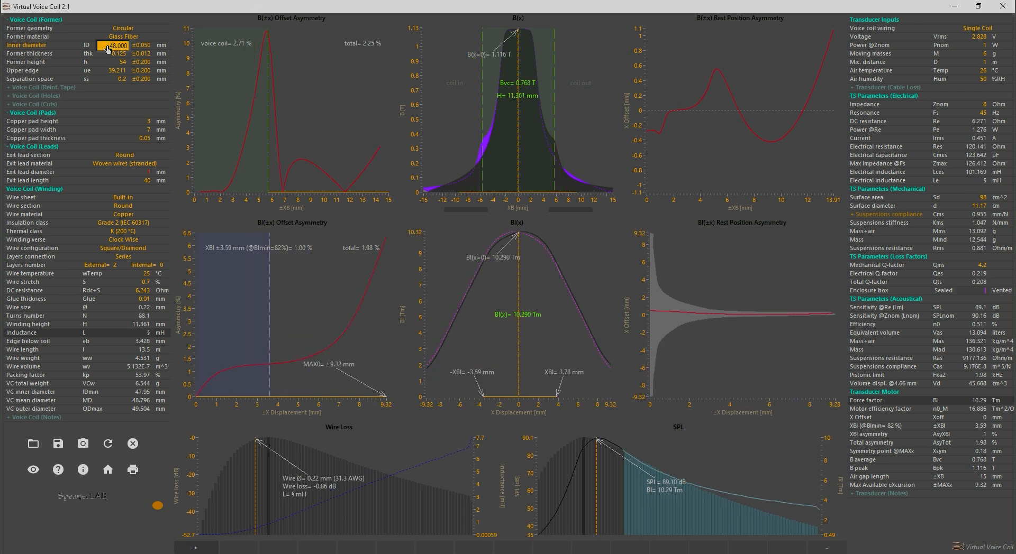
left_click(129, 215)
left_click(125, 224)
left_click(122, 215)
left_click(120, 205)
Try a 0.10 mm coil offset in the B(x) graph and a 0.21 mm wire in the SPL graph
left_click_drag(514, 147, 518, 318)
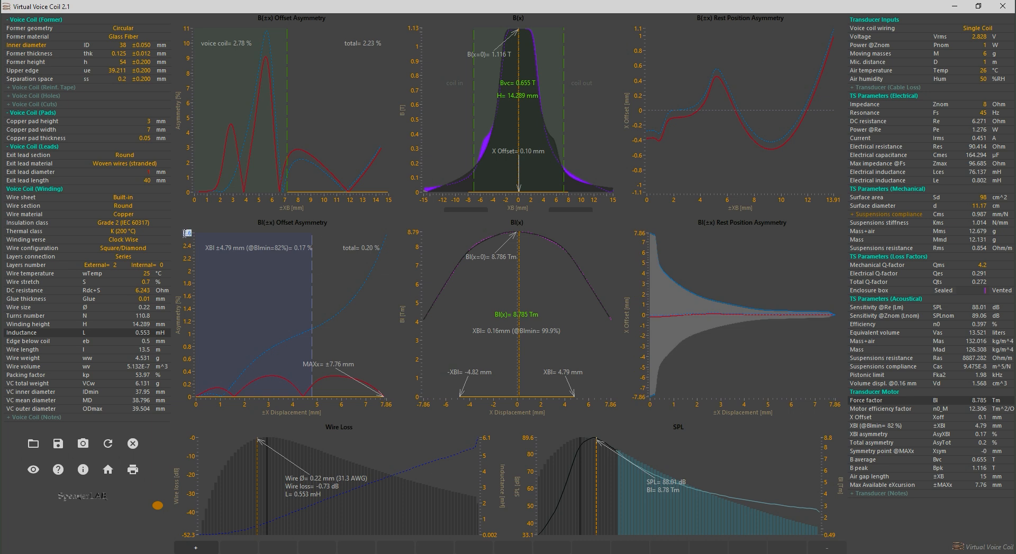
key("Return")
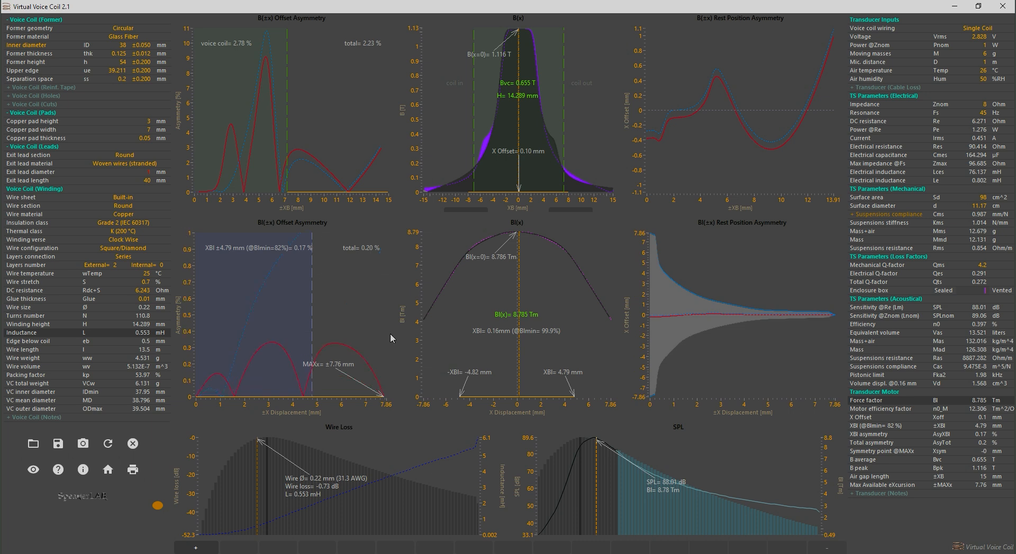
left_click(586, 481)
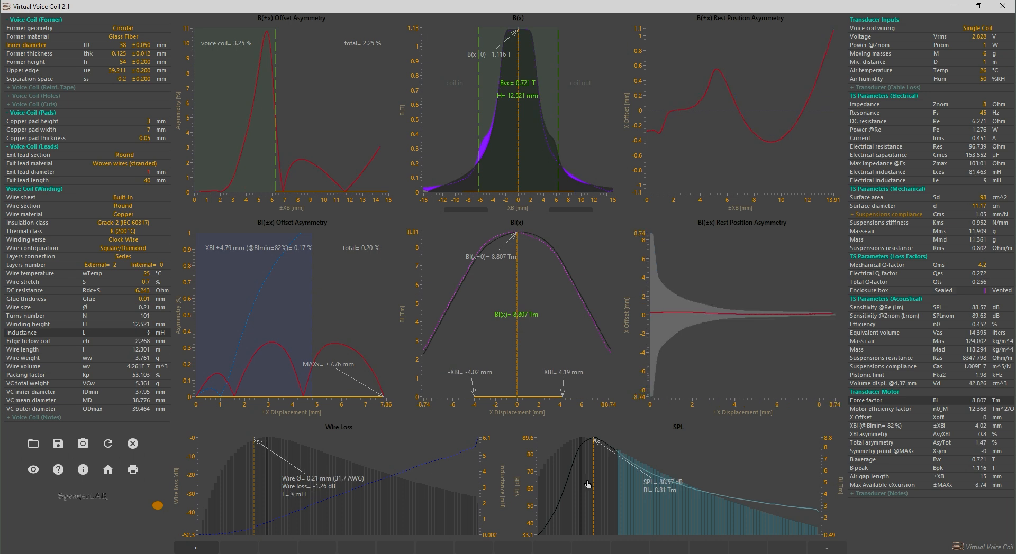
left_click(589, 480)
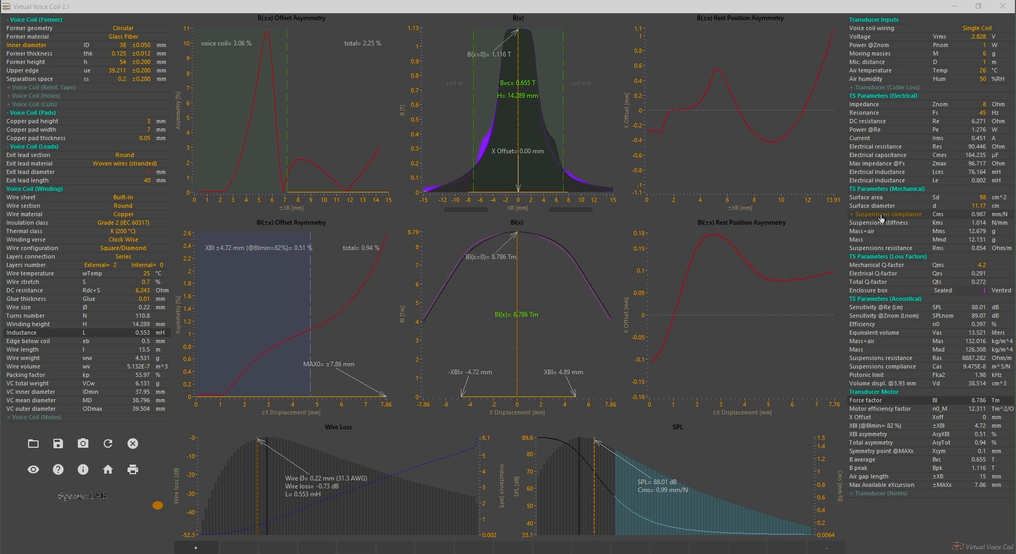
Expand the suspensions compliance details and raise the spider's static displacement to 0.654 mm
left_click(880, 218)
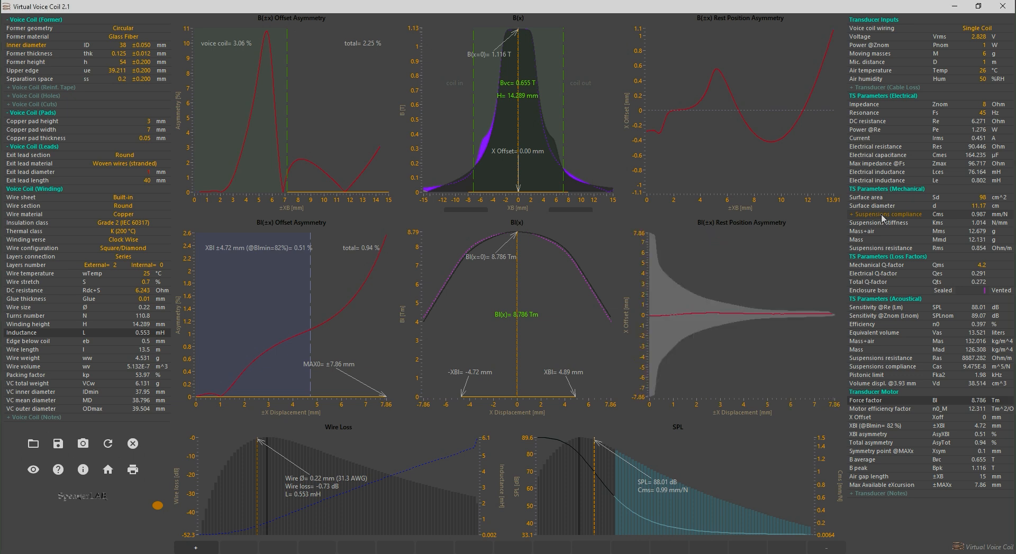
left_click(881, 216)
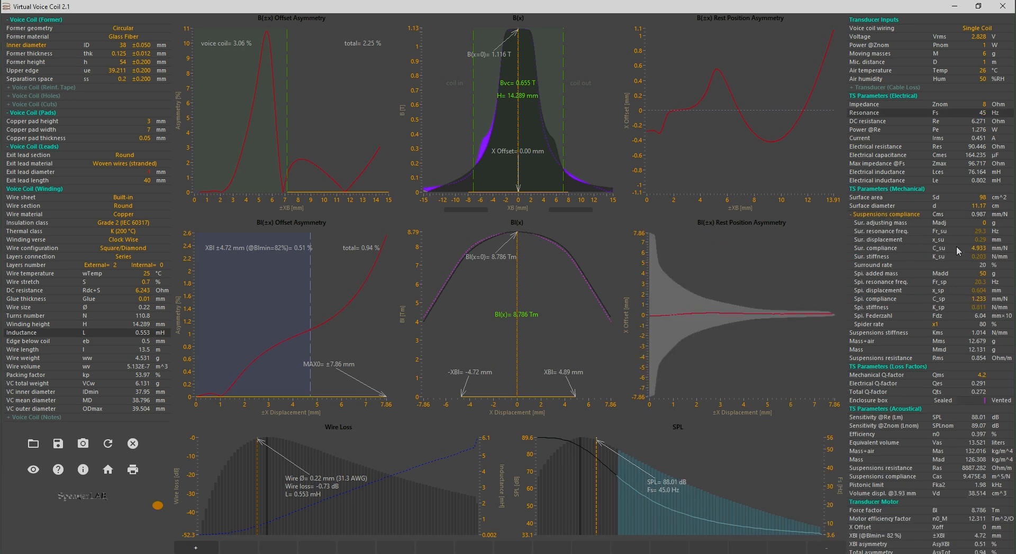
left_click(967, 293)
scroll(967, 296, "up", 1)
scroll(967, 297, "up", 1)
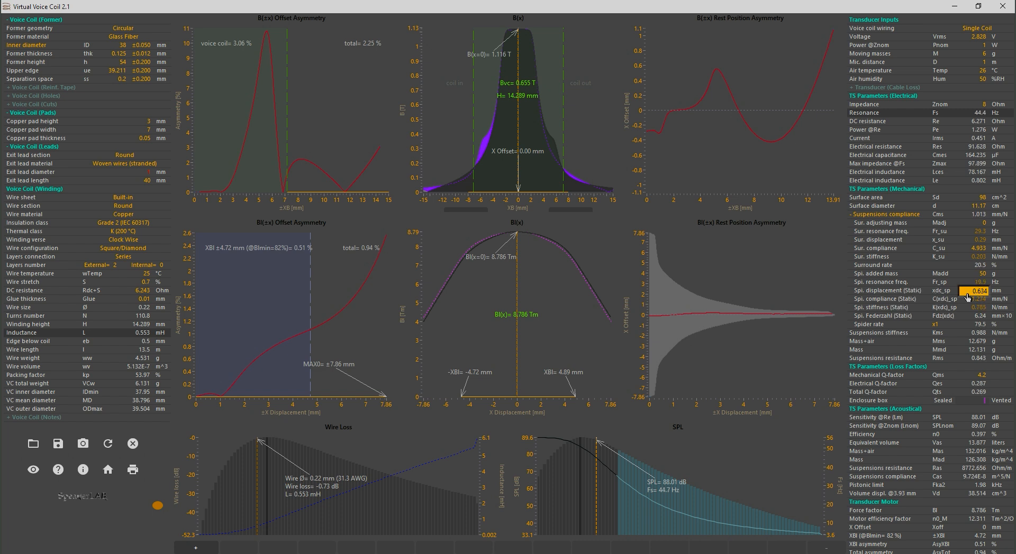
key("Return")
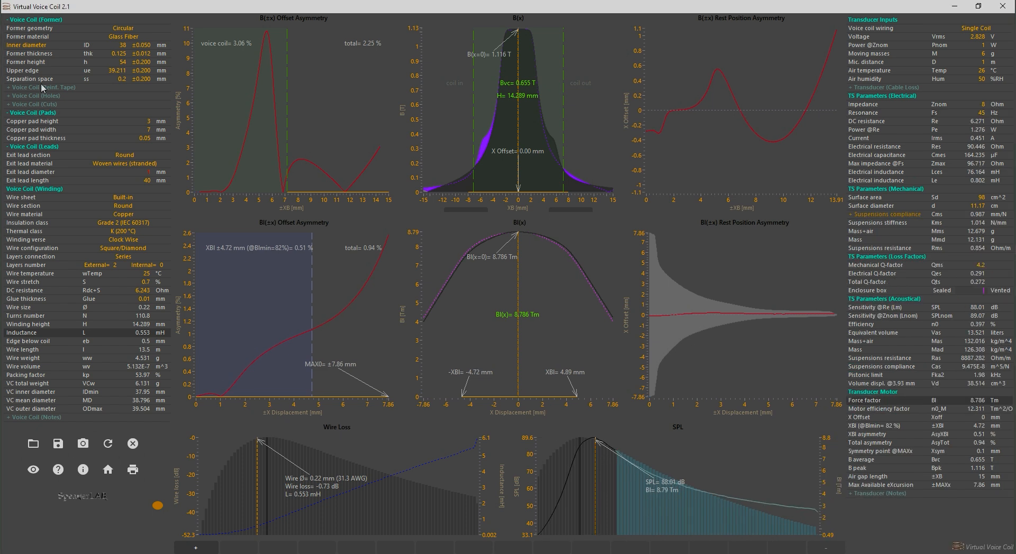
Enable the voice coil's reinforcement tape and holes sections and turn off its copper pads
left_click(43, 88)
left_click(38, 122)
left_click(37, 164)
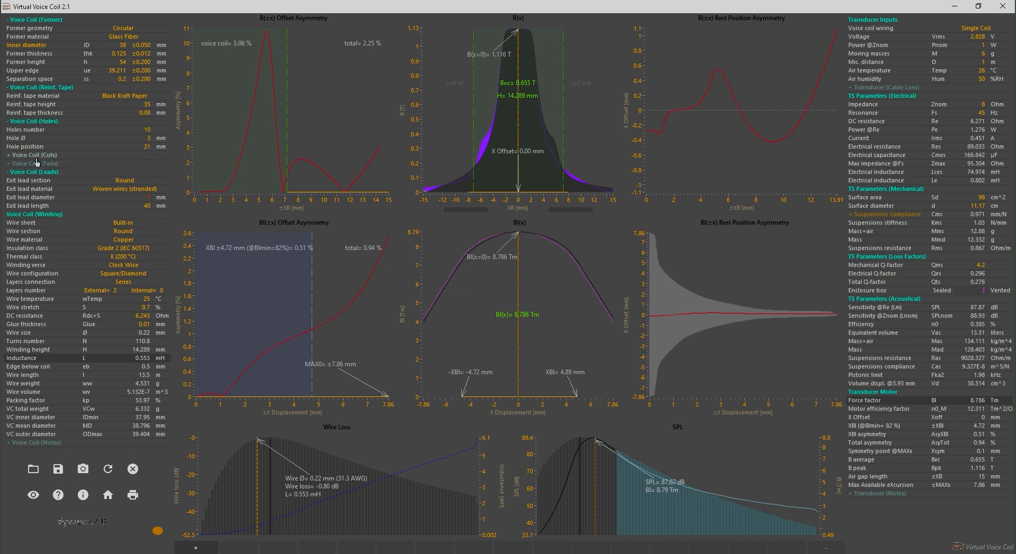
left_click(38, 156)
left_click(39, 156)
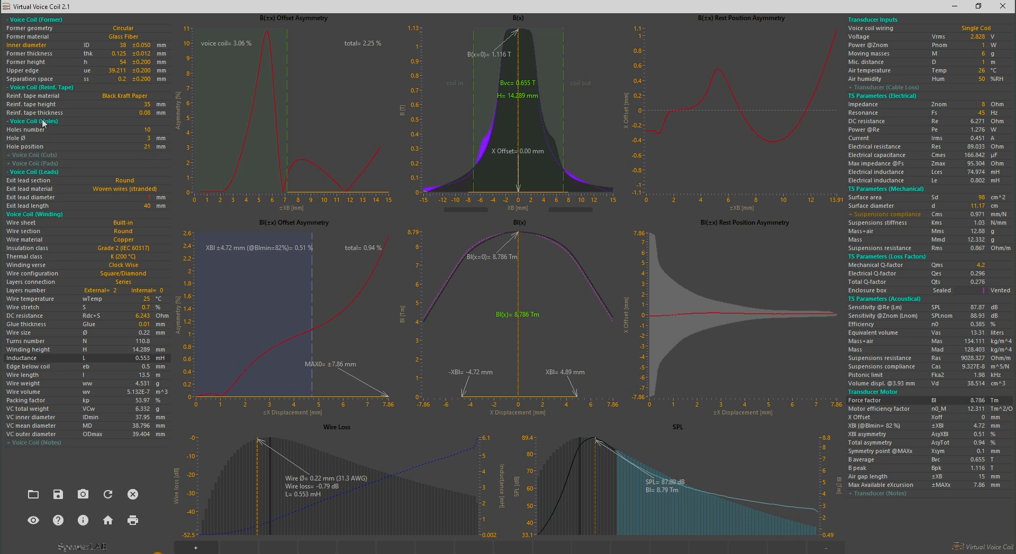
Turn off the holes, reinforcement tape and former sections of the voice coil
left_click(42, 121)
left_click(45, 88)
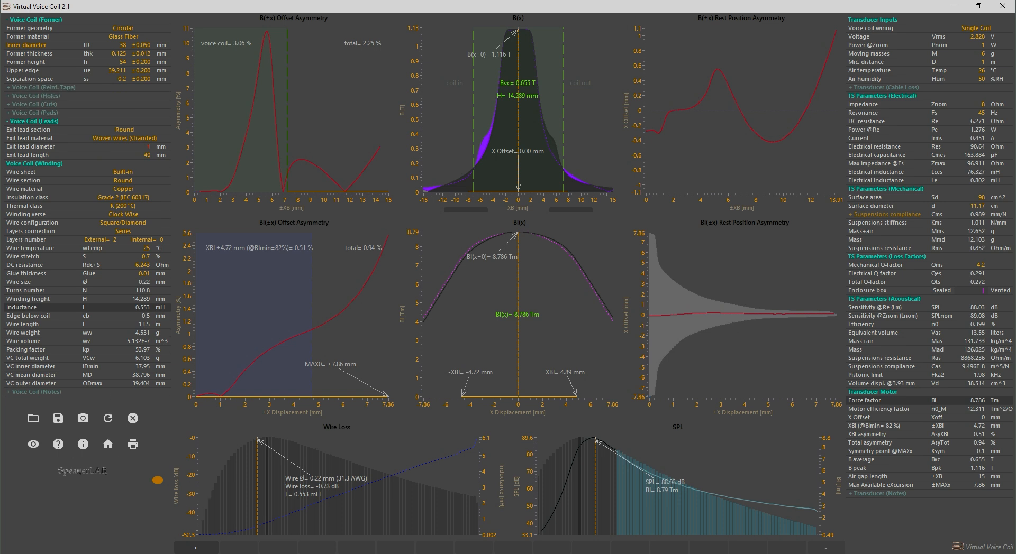
left_click(31, 19)
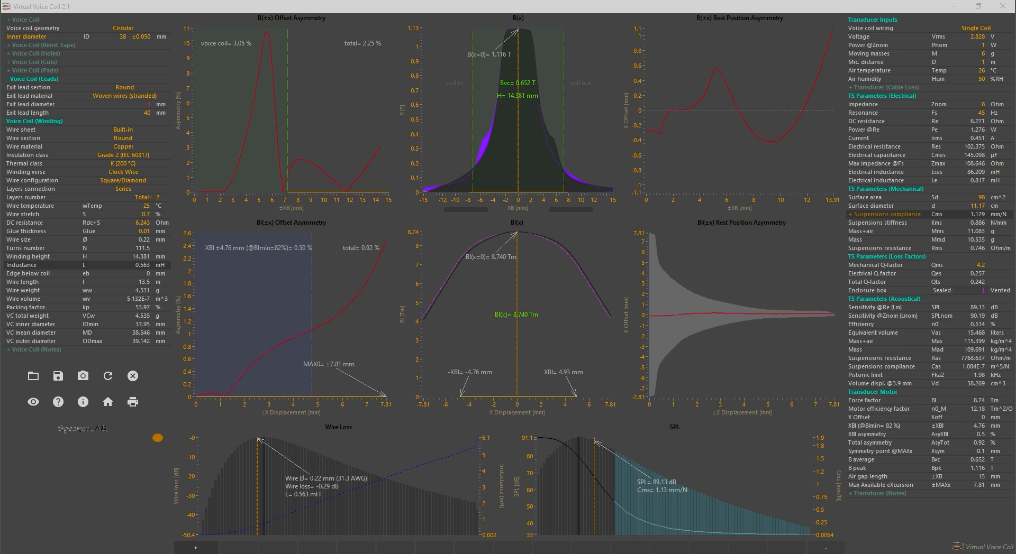
Try 20 winding layers and set the layers number back to 2
left_click(149, 197)
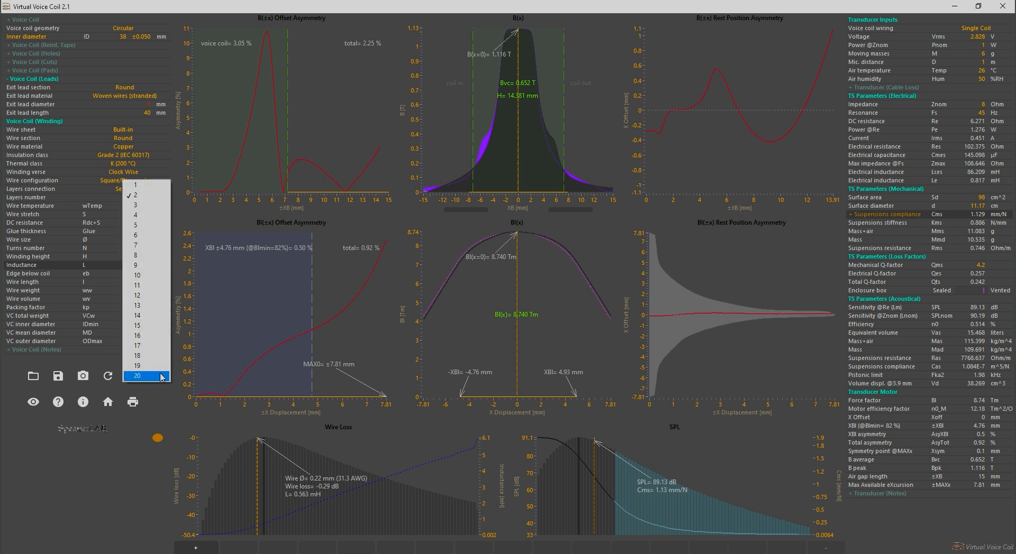
left_click(161, 376)
left_click(147, 198)
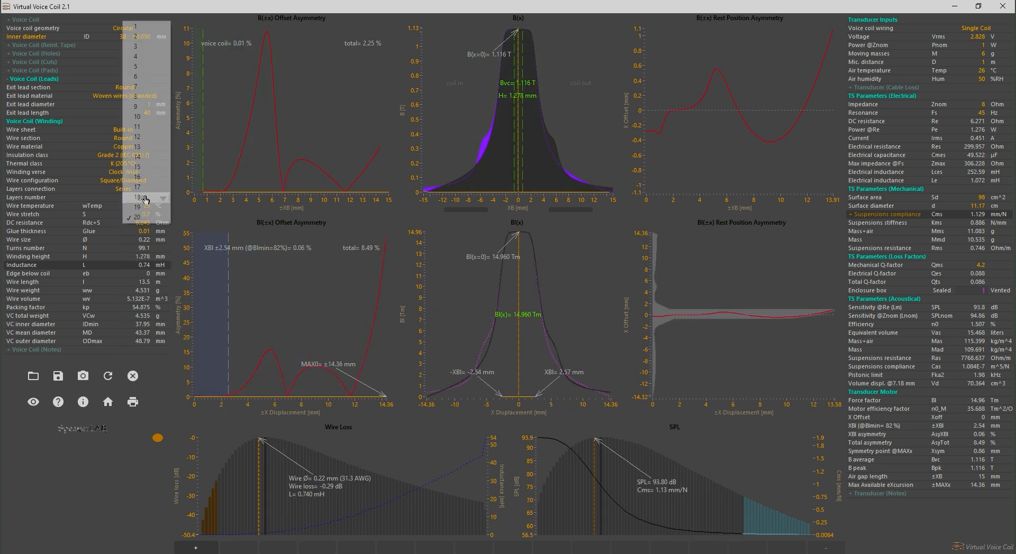
left_click(156, 37)
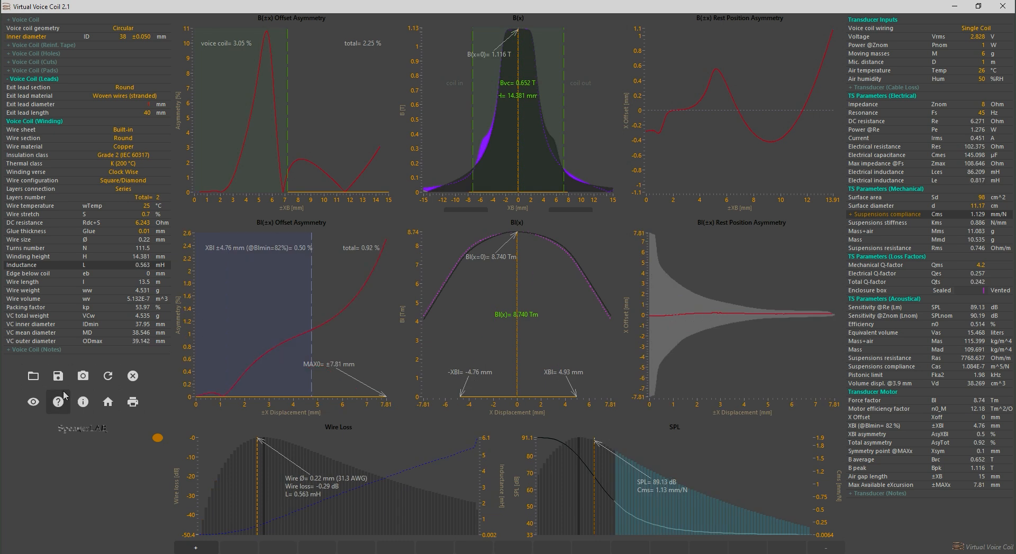
Enable the voice coil's former, reinforcement tape, holes, cuts and pads sections and look through the full parameter list
left_click(37, 88)
left_click(33, 122)
left_click(33, 157)
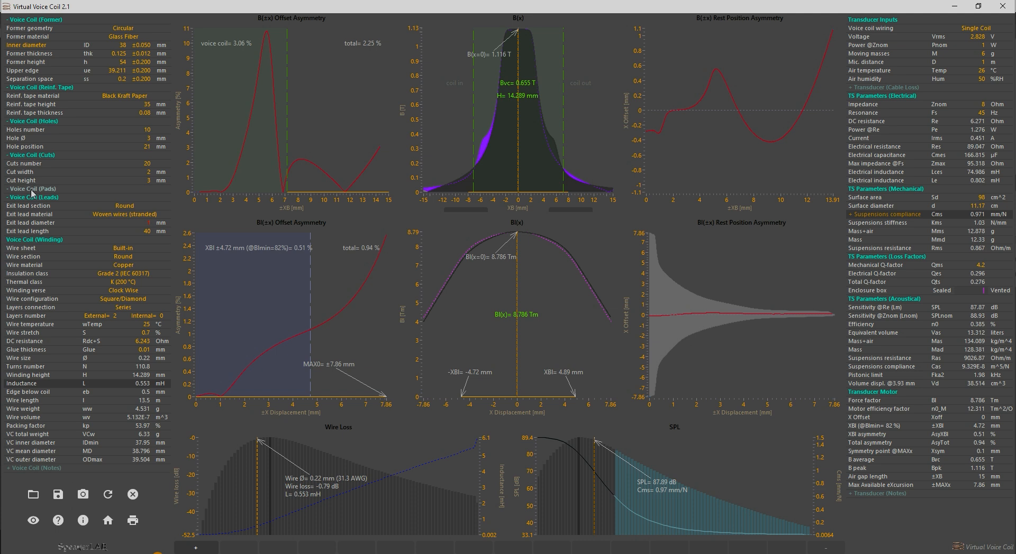
left_click(34, 189)
scroll(77, 285, "down", 3)
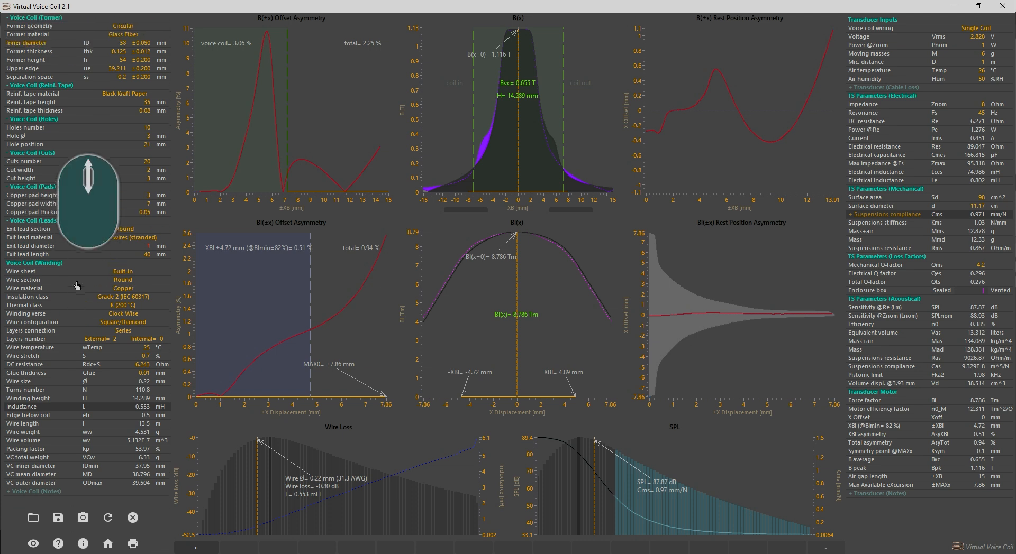
scroll(77, 286, "up", 3)
Set the former's inner diameter to 38.01 mm and shift the coil's X offset to 0.10 mm in the B(x) graph
left_click(113, 45)
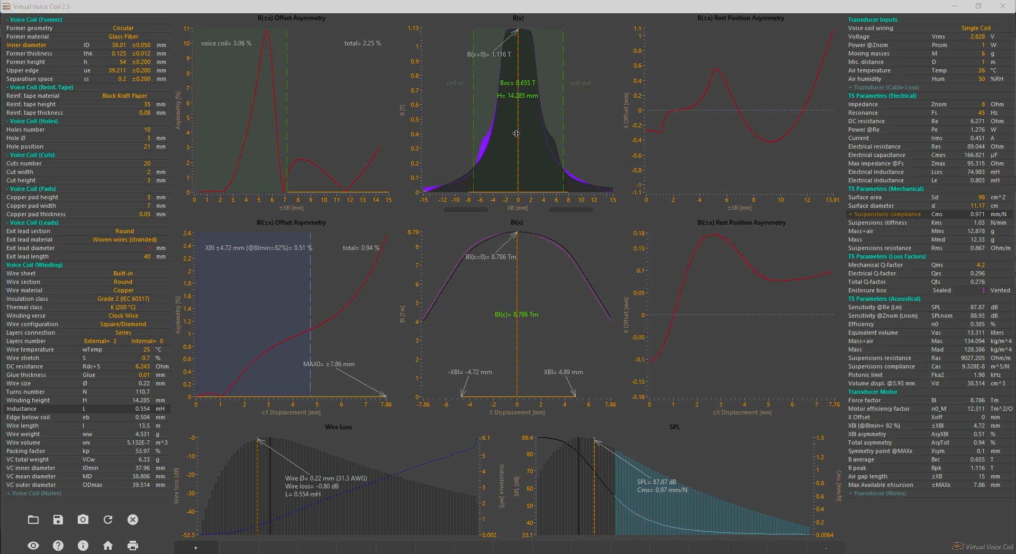
left_click_drag(517, 134, 517, 138)
scroll(517, 139, "up", 7)
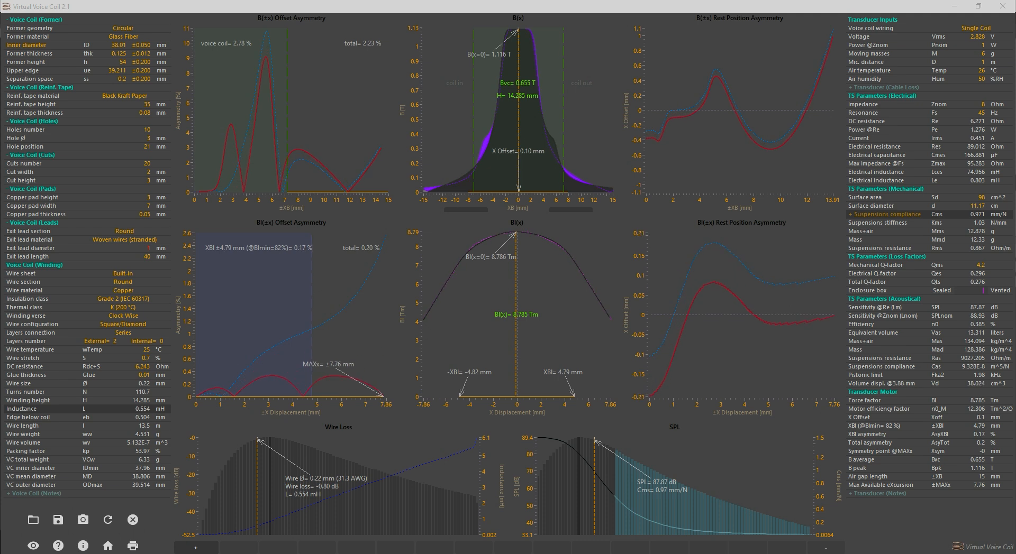
Turn off the reinforcement tape, holes, cuts and pads sections of the voice coil
left_click(43, 88)
left_click(43, 96)
left_click(43, 104)
left_click(41, 114)
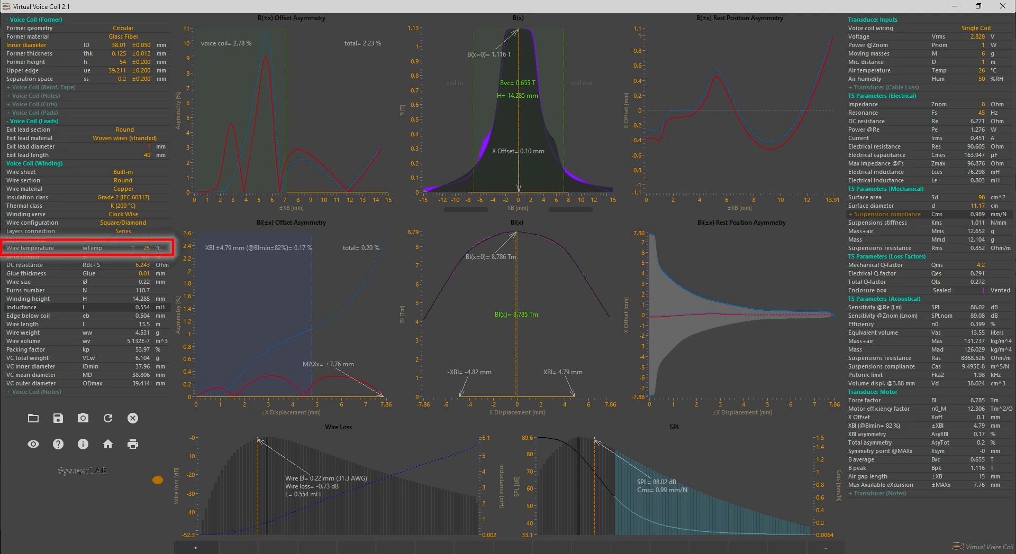
Try a wire temperature of 26 °C and return it to 25 °C
left_click(143, 250)
scroll(144, 248, "up", 2)
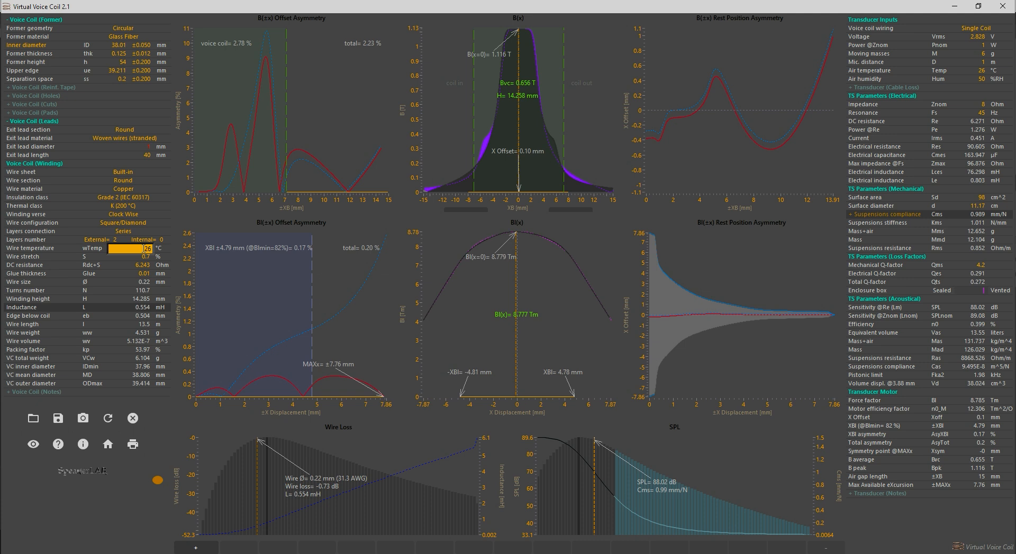
scroll(143, 248, "down", 2)
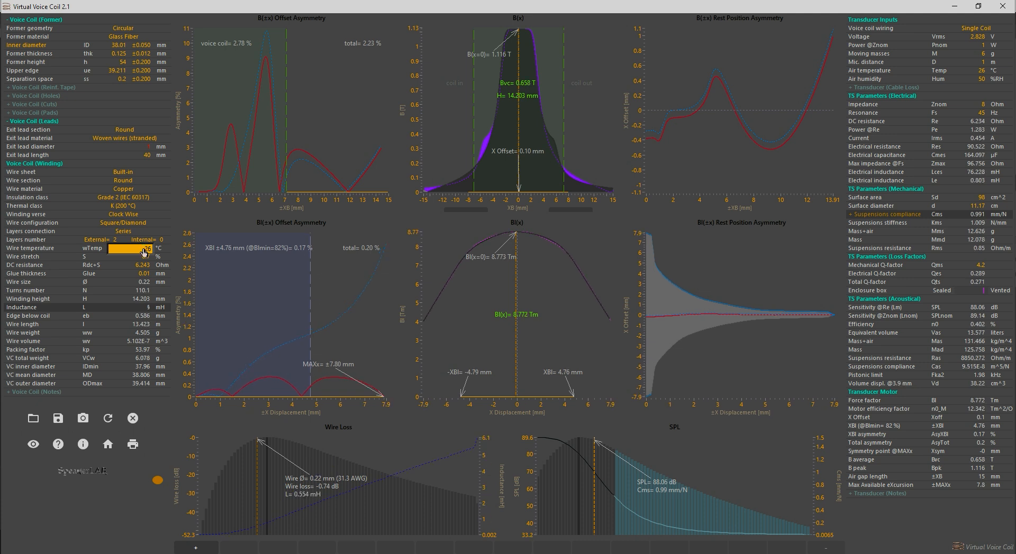
scroll(144, 248, "up", 2)
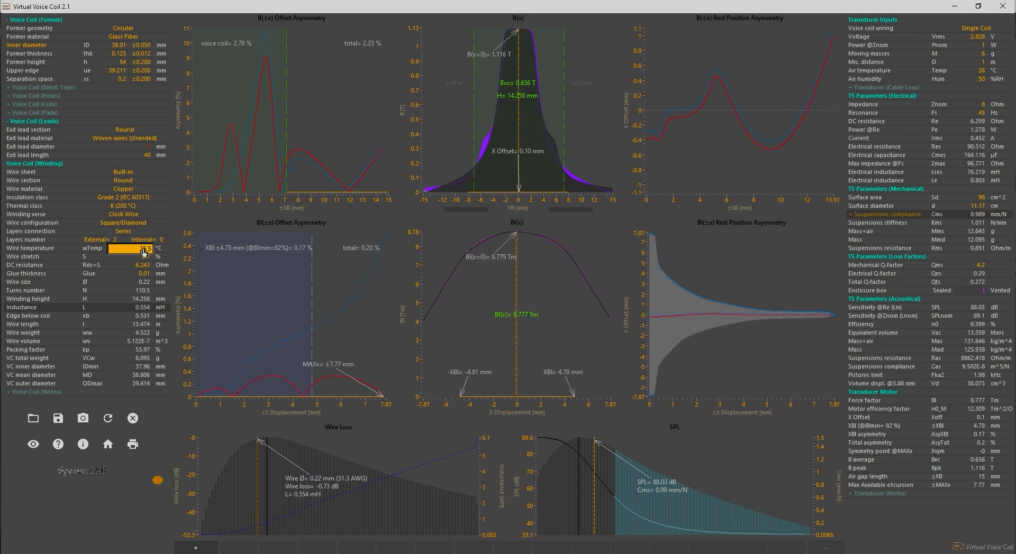
scroll(143, 249, "down", 1)
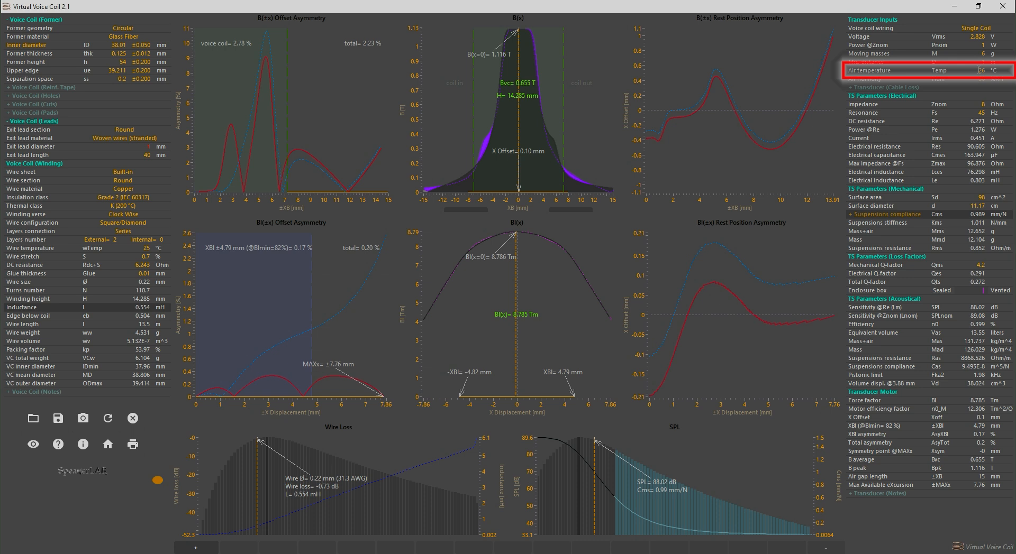
Set the air temperature in the transducer inputs to 10 °C
left_click(980, 72)
scroll(979, 74, "up", 1)
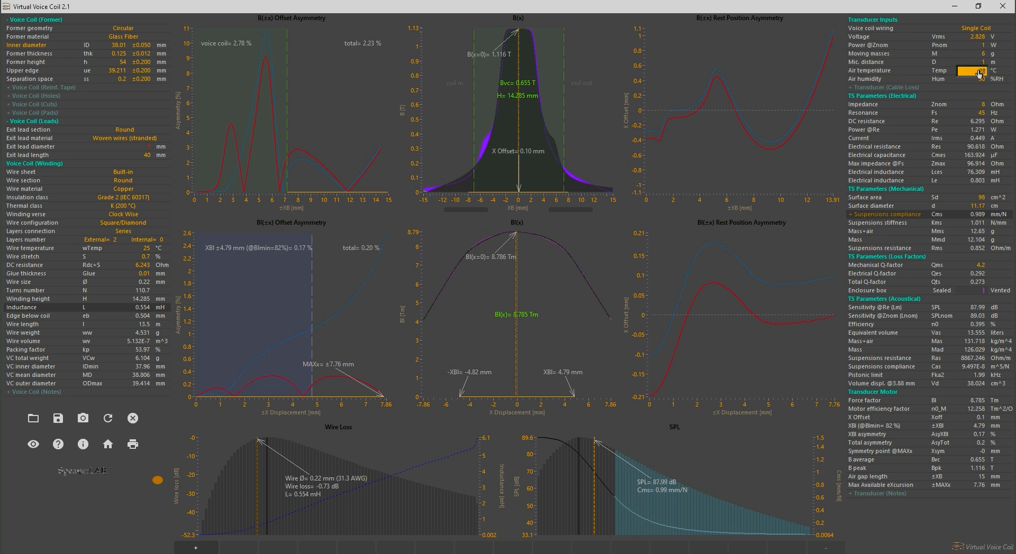
scroll(980, 72, "up", 4)
scroll(979, 73, "down", 4)
scroll(979, 72, "down", 3)
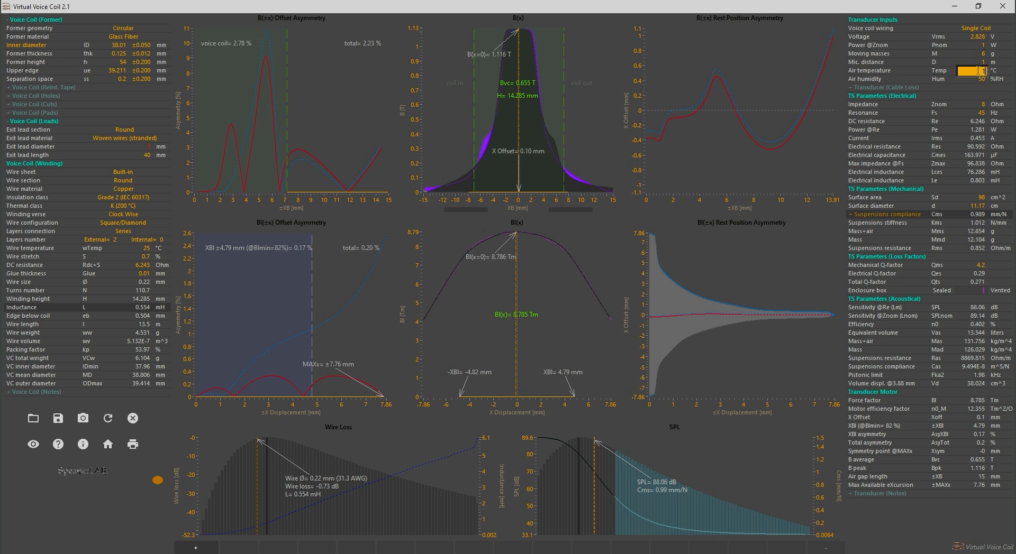
key("Return")
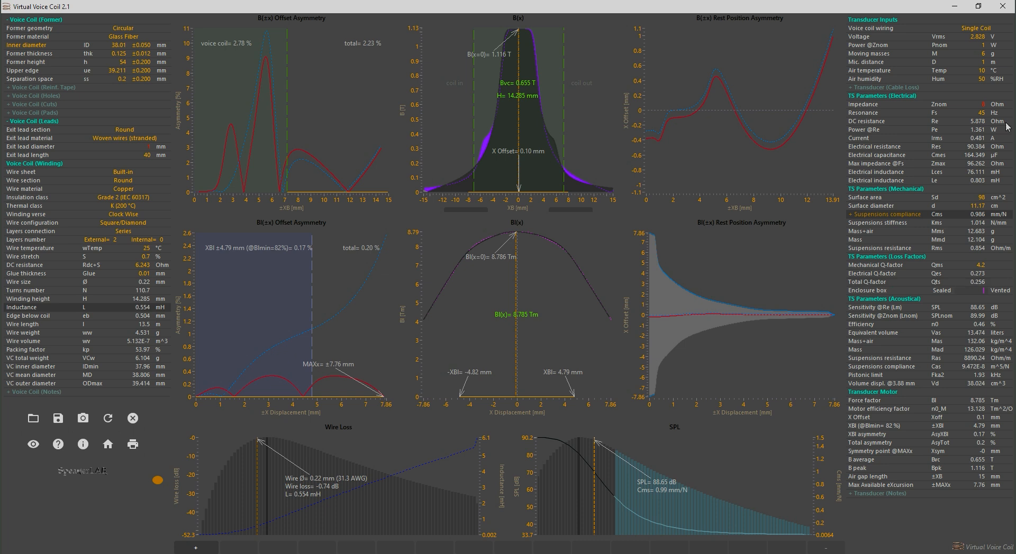
Set the air temperature in the transducer inputs to 40 °C
left_click(982, 71)
type("40")
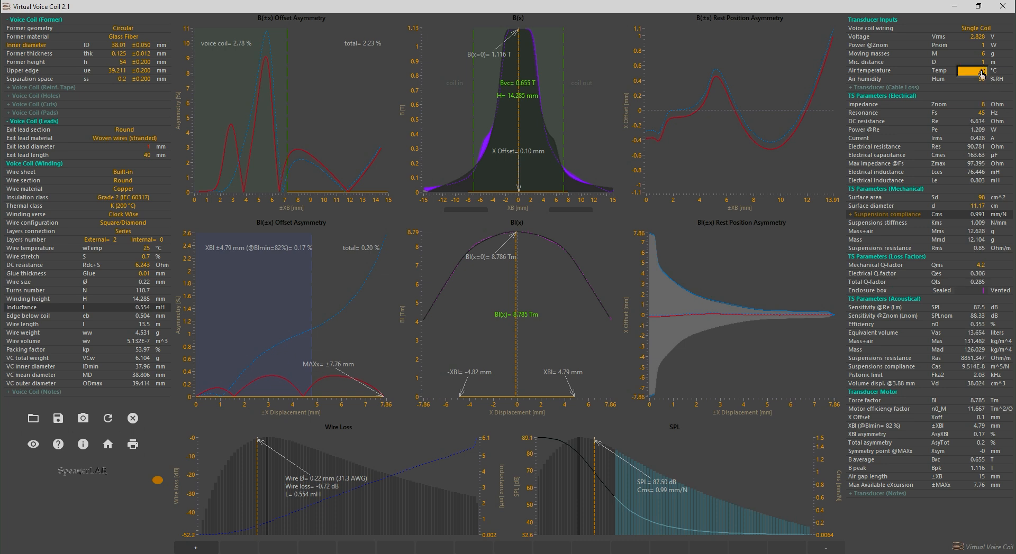
Set the air temperature in the transducer inputs to 26 °C
key("Return")
left_click(975, 72)
double_click(977, 71)
type("26")
key("Return")
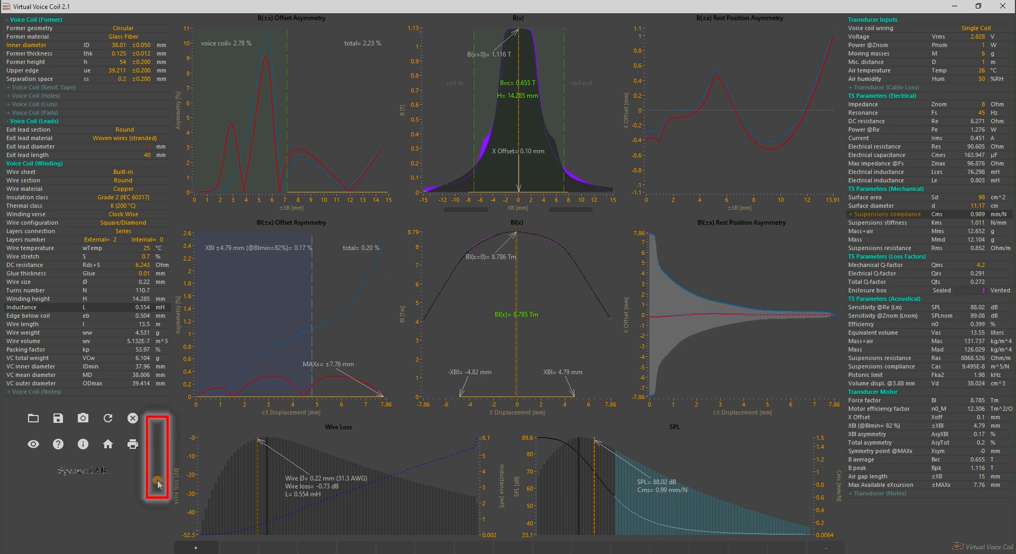
Try a voice coil temperature rise of 161.5 K and bring it back to zero
left_click_drag(158, 482, 162, 438)
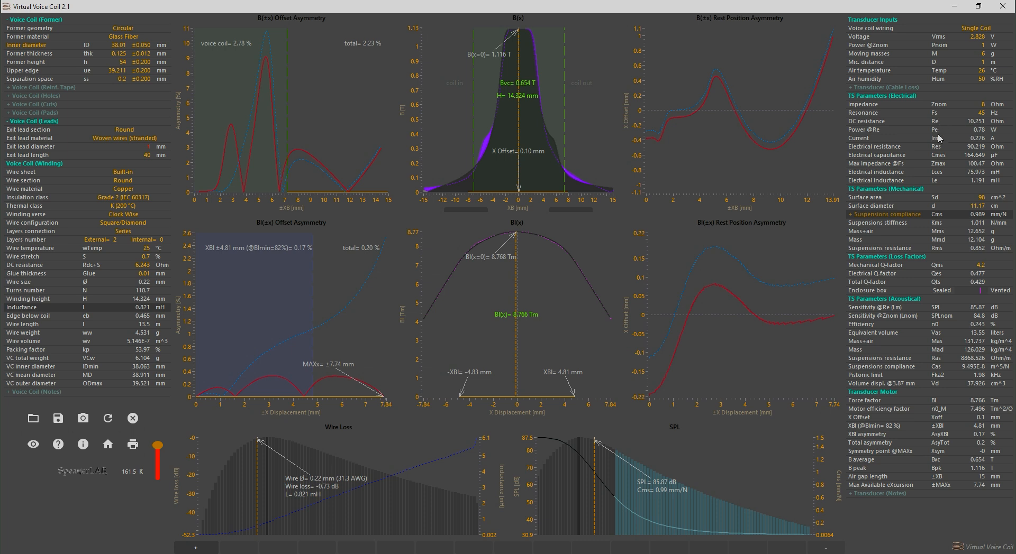
mouse_move(935, 307)
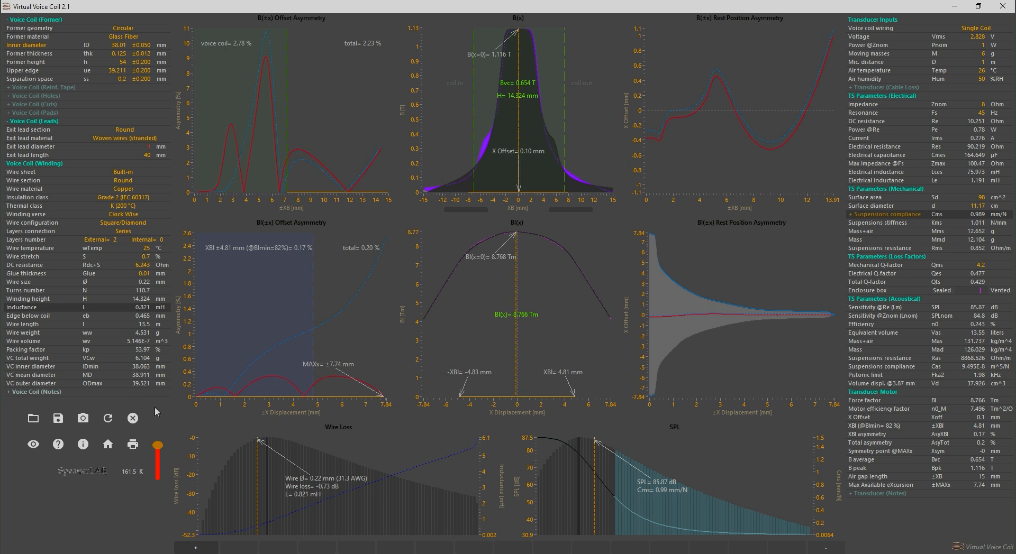
left_click_drag(158, 447, 154, 488)
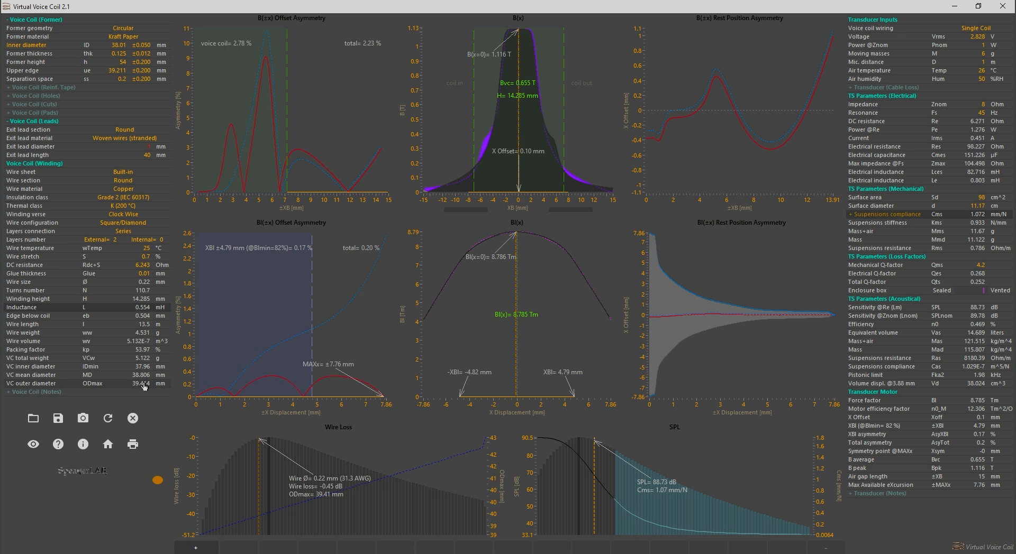
Raise the voice coil temperature rise to 181.1 K and try aluminum wire before returning the wire material to copper
left_click_drag(157, 480, 160, 446)
mouse_move(127, 386)
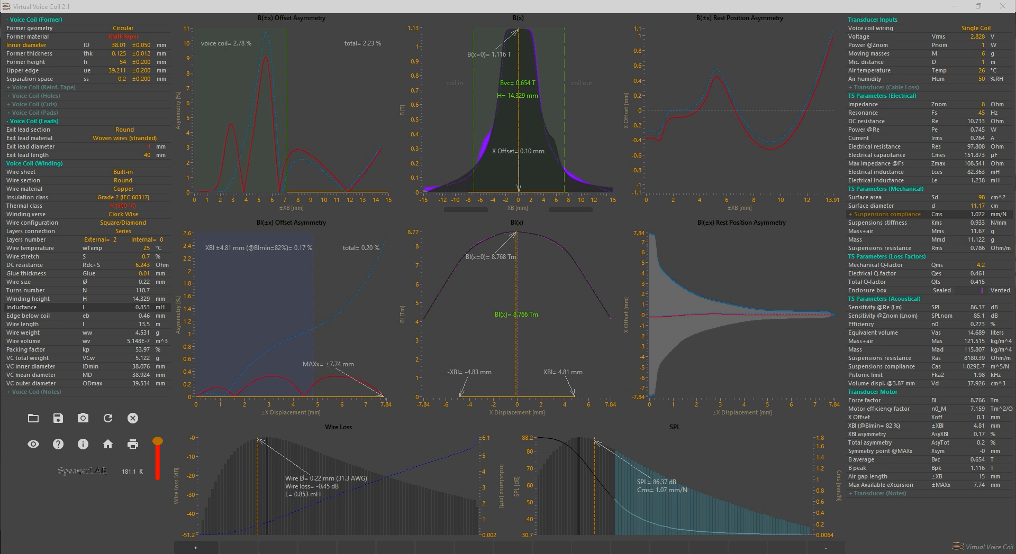
left_click(124, 189)
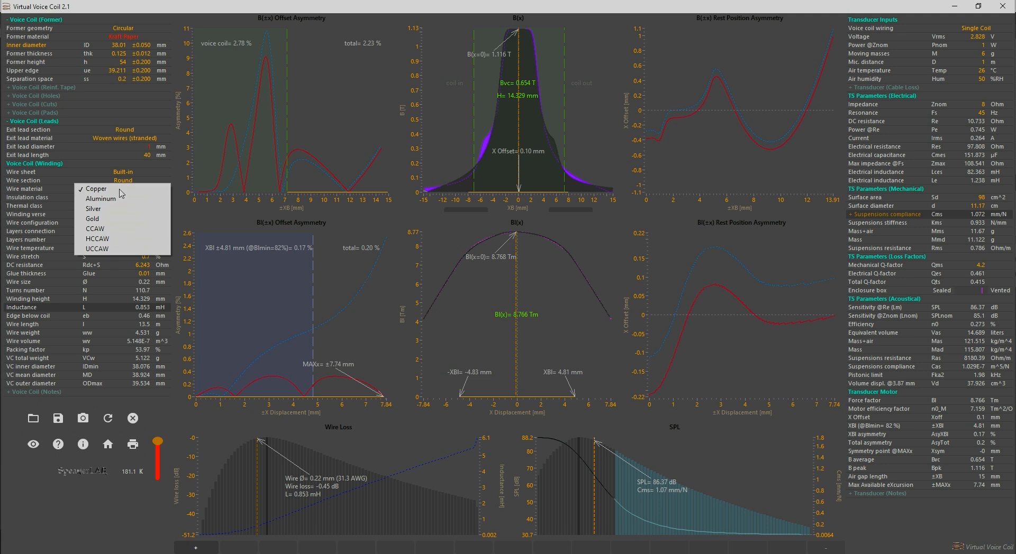
left_click(120, 201)
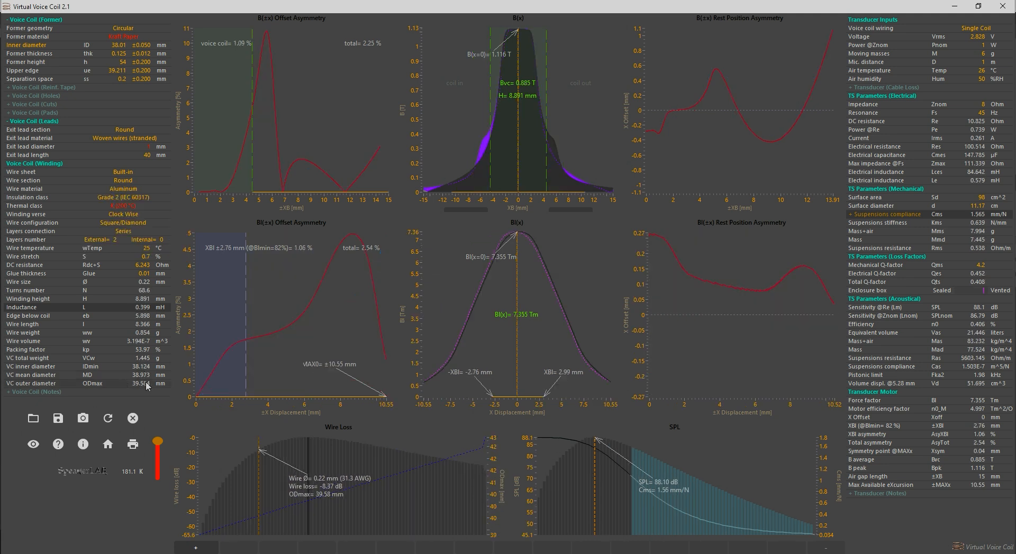
left_click(130, 193)
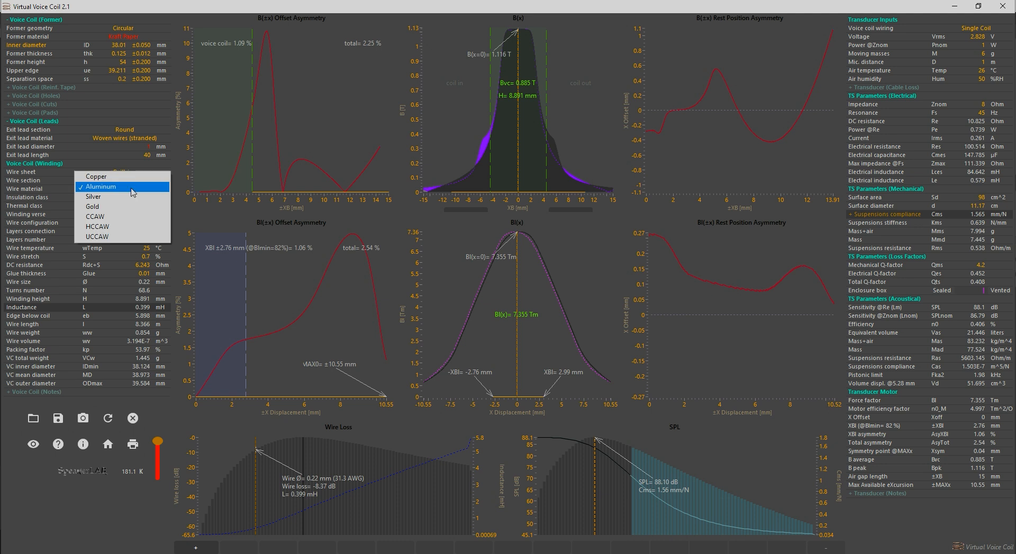
left_click(126, 179)
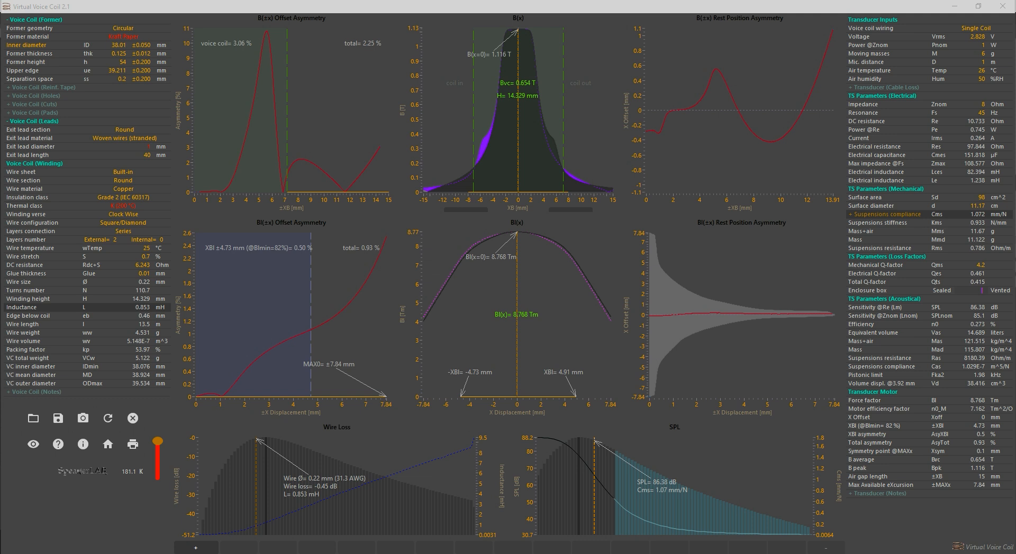
Set the winding's thermal class to M (220 °C) and the former material to Glass Fiber
left_click(125, 206)
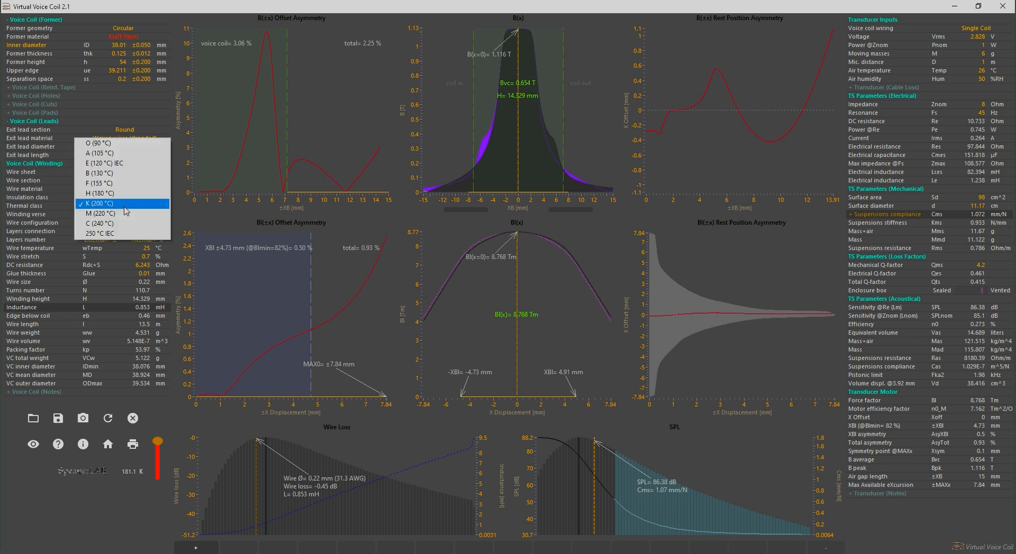
left_click(125, 215)
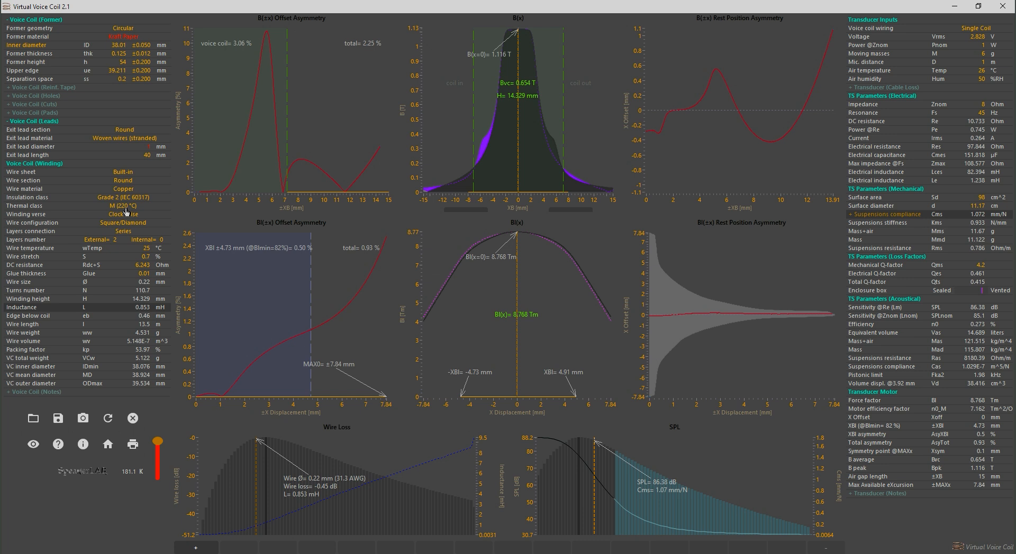
left_click(127, 37)
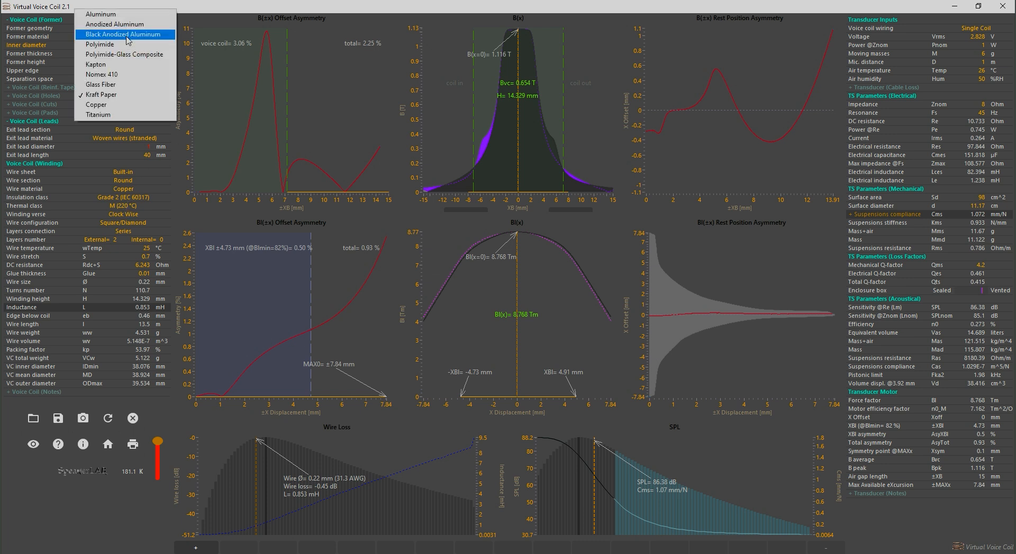
left_click(116, 84)
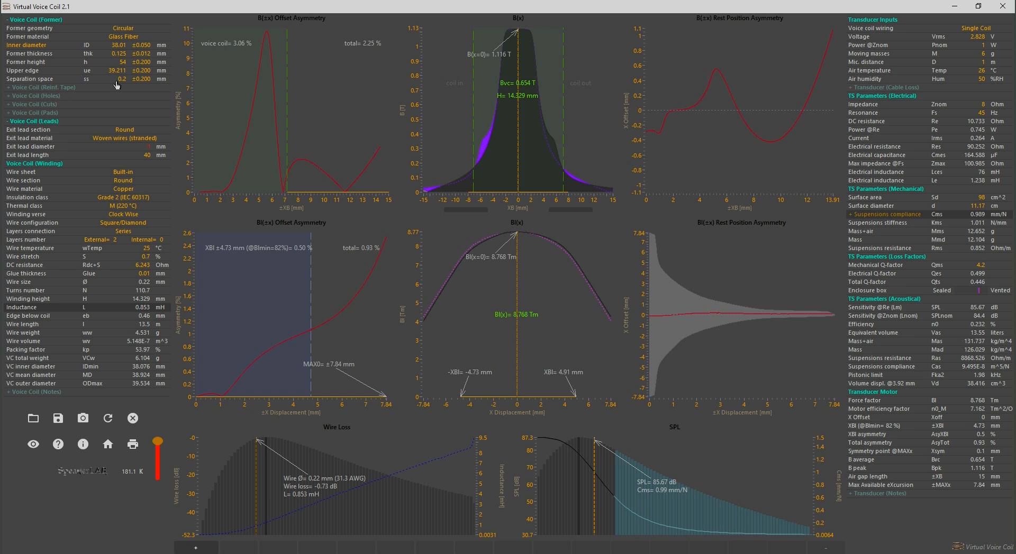
Set the exit lead diameter to 0.5 mm and change the exit lead section to Ribbon
left_click(147, 146)
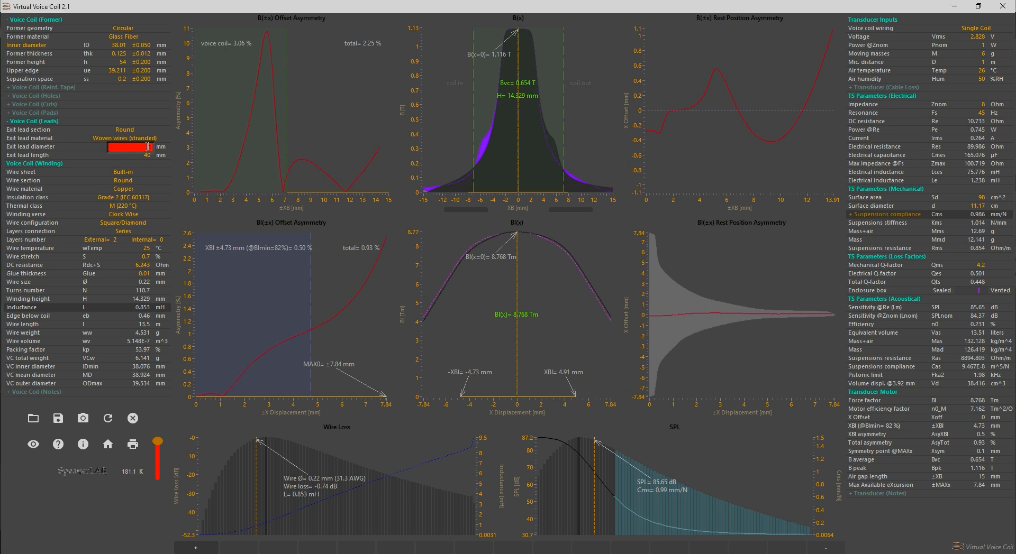
key("Return")
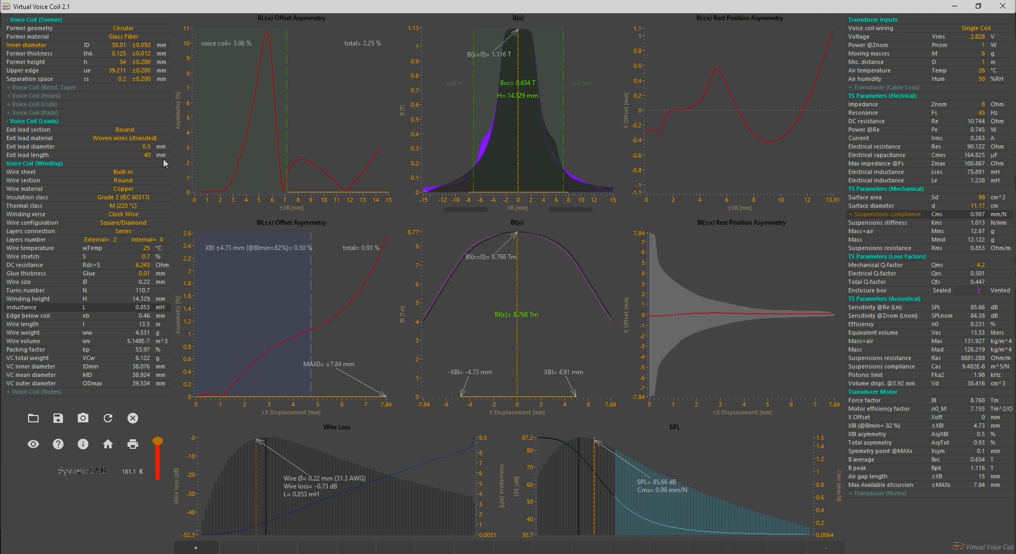
left_click(147, 129)
left_click(132, 140)
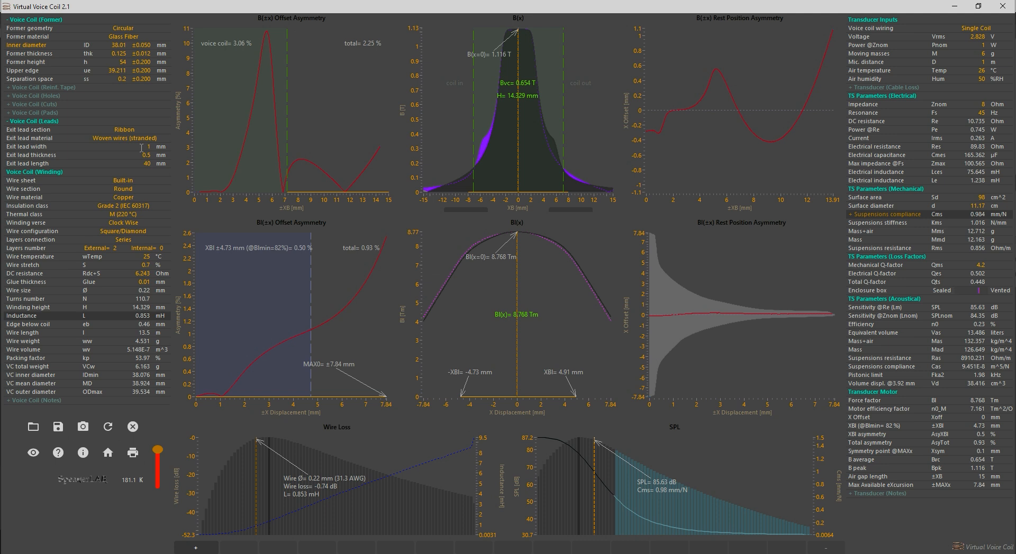
Set the width of the ribbon exit lead to 3 mm
left_click(141, 148)
type("3")
key("Return")
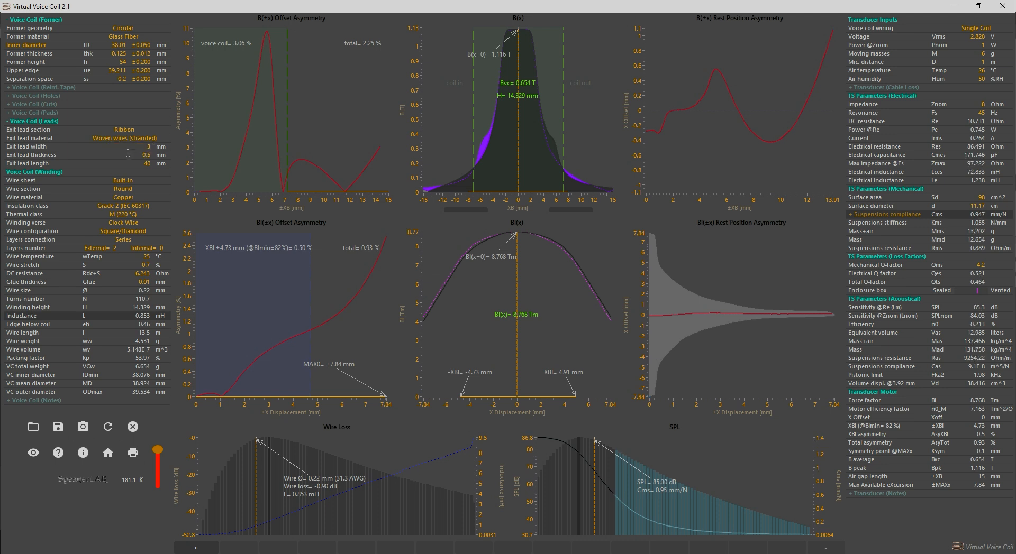
Return the exit lead section to Round and set its diameter to 1 mm
left_click(125, 132)
left_click(126, 121)
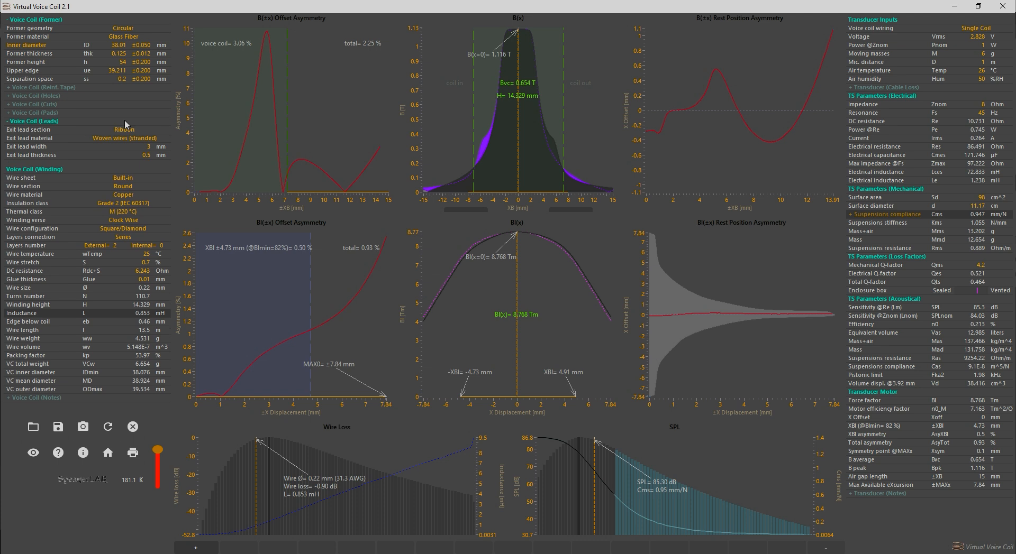
left_click(144, 147)
type("1")
key("Return")
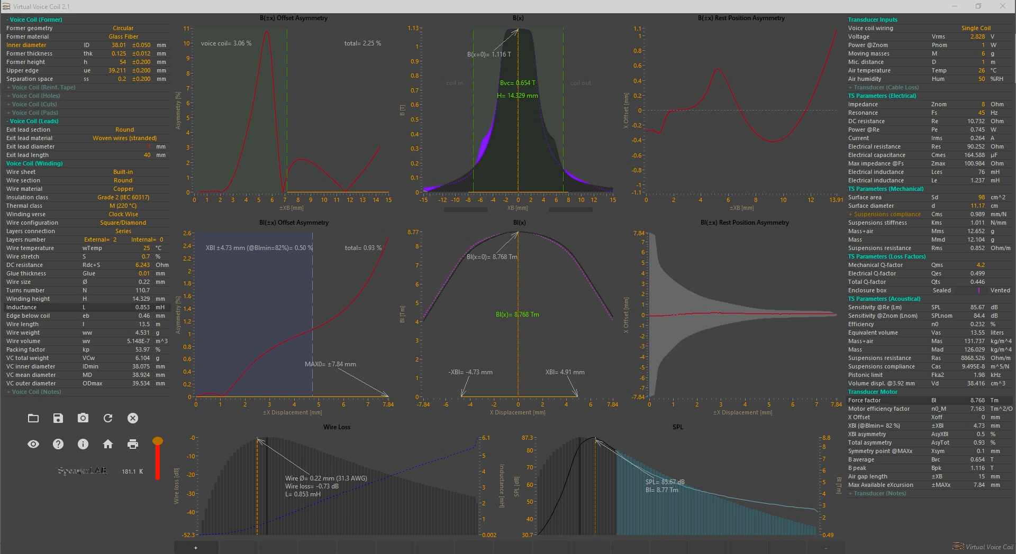
Switch to FEMM and generate the mesh for the VC25_flat.FEM motor model
left_click_drag(0, 153, 414, 0)
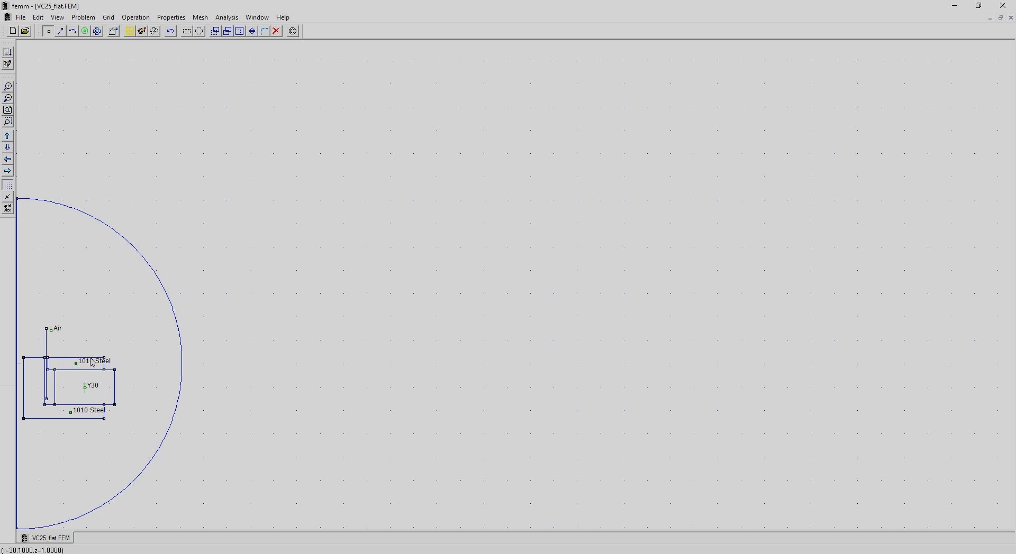
left_click_drag(153, 304, 20, 453)
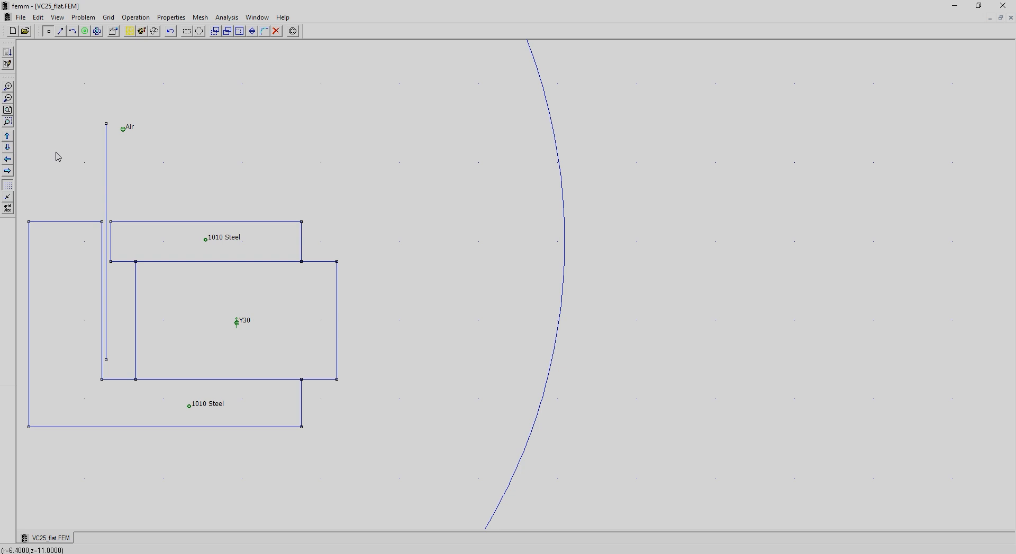
left_click(133, 34)
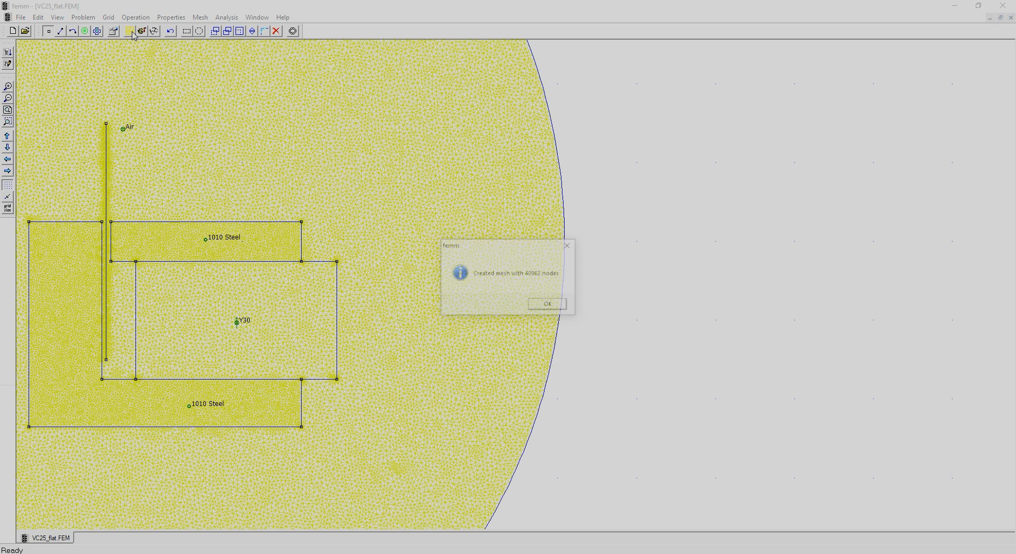
left_click(550, 305)
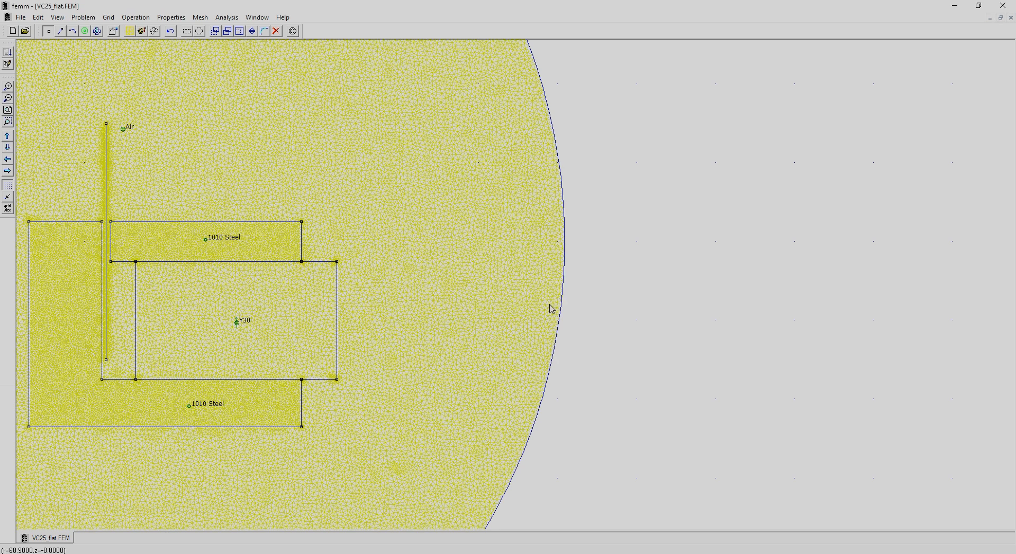
Run the magnetic analysis of the meshed motor and open its solution
left_click(144, 33)
left_click(154, 31)
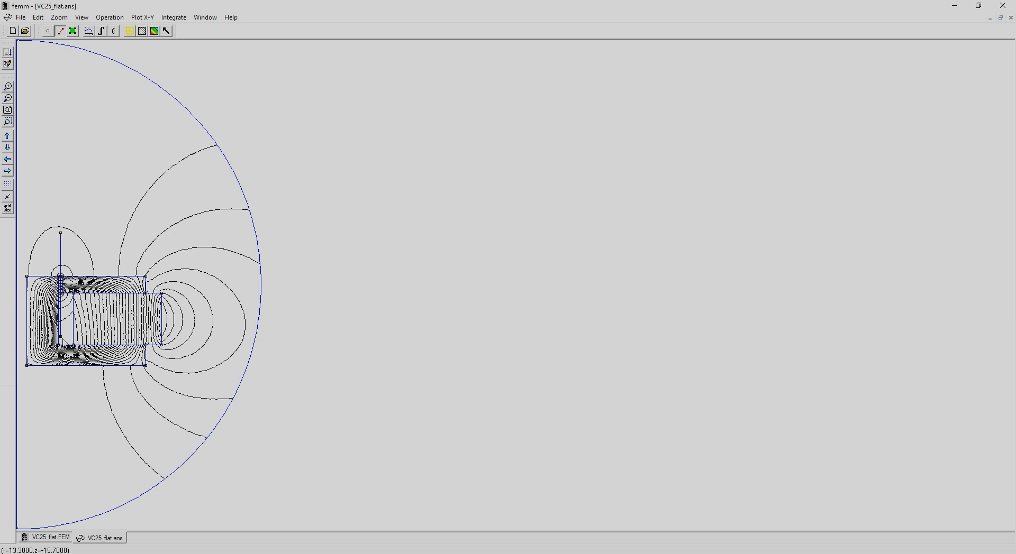
Export the flux density magnitude along the vertical line in the air gap to a text file, using 3000 points
left_click(61, 234)
left_click(89, 31)
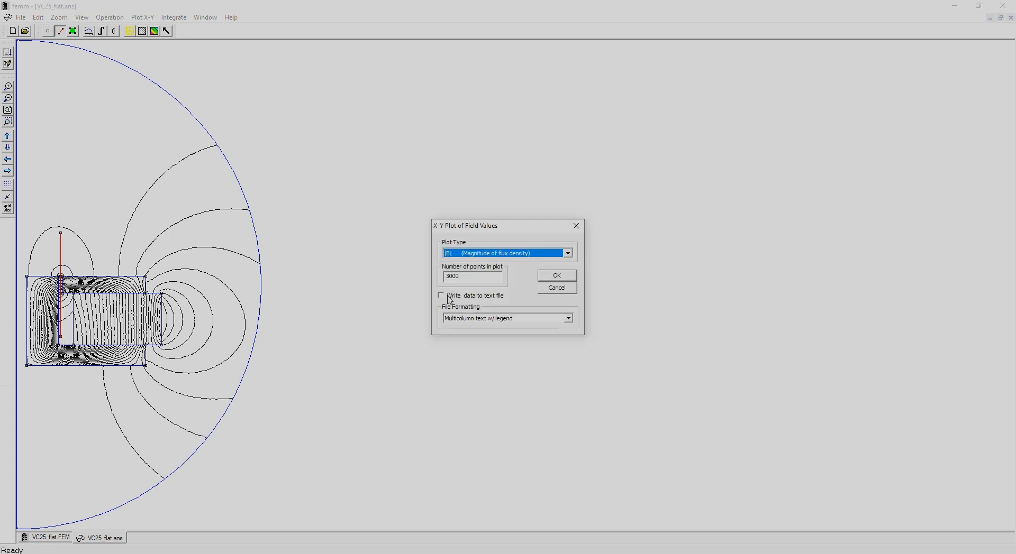
left_click(443, 297)
left_click(554, 277)
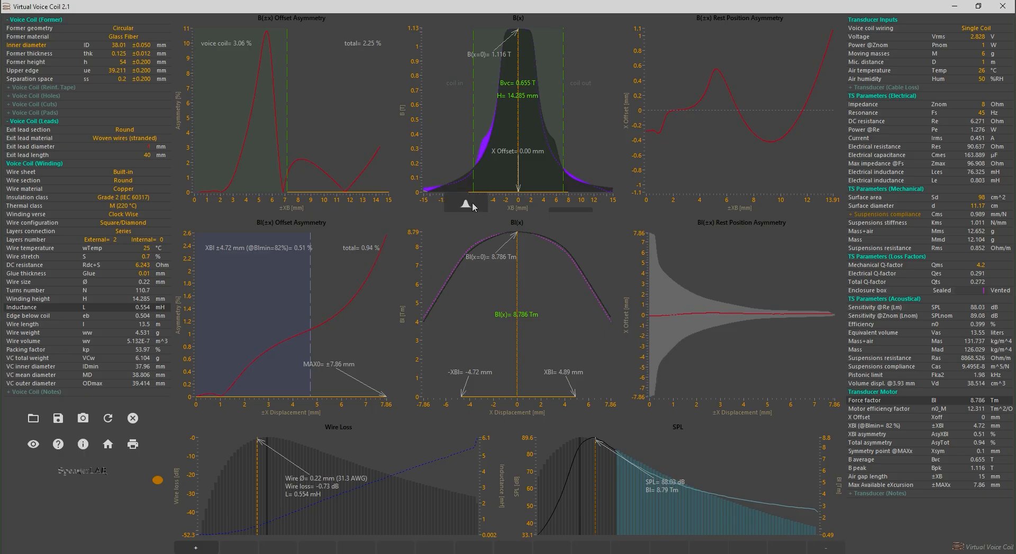
Switch to Virtual Voice Coil and import the motor flux density from VC25flat_FEMM.txt into the B(x) graph
left_click(473, 206)
left_click(341, 289)
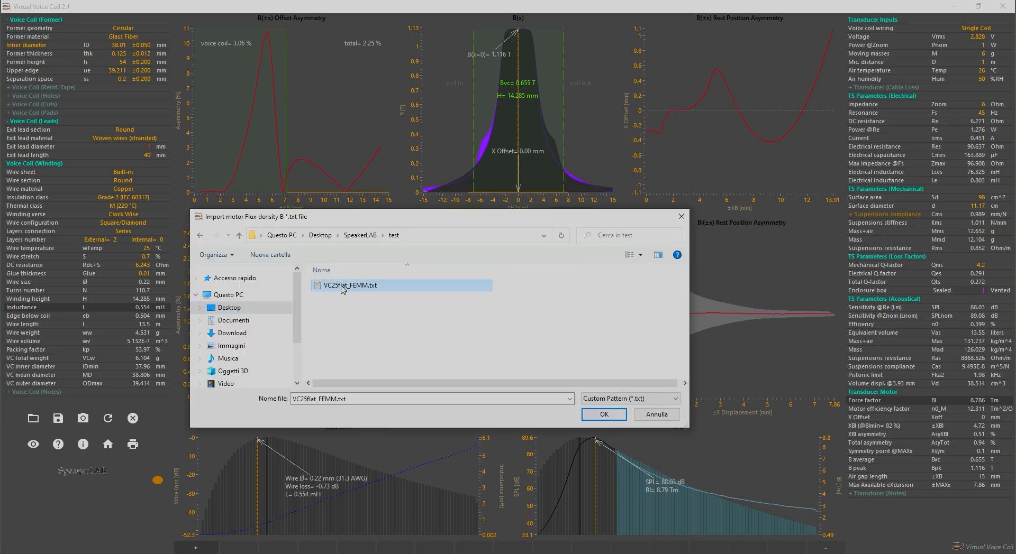
double_click(342, 288)
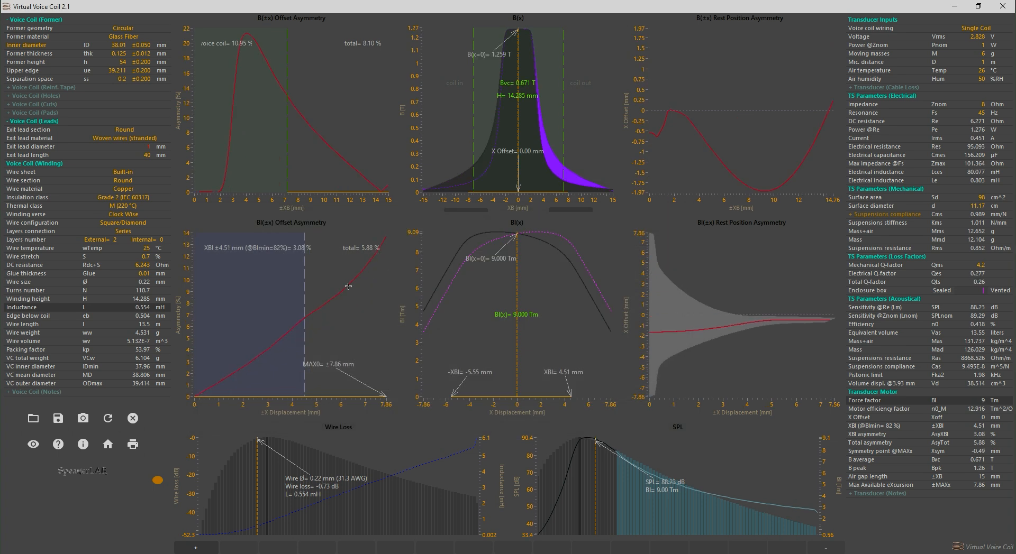
Try reversing the orientation of the imported B(x) curve and switch it back
left_click(36, 449)
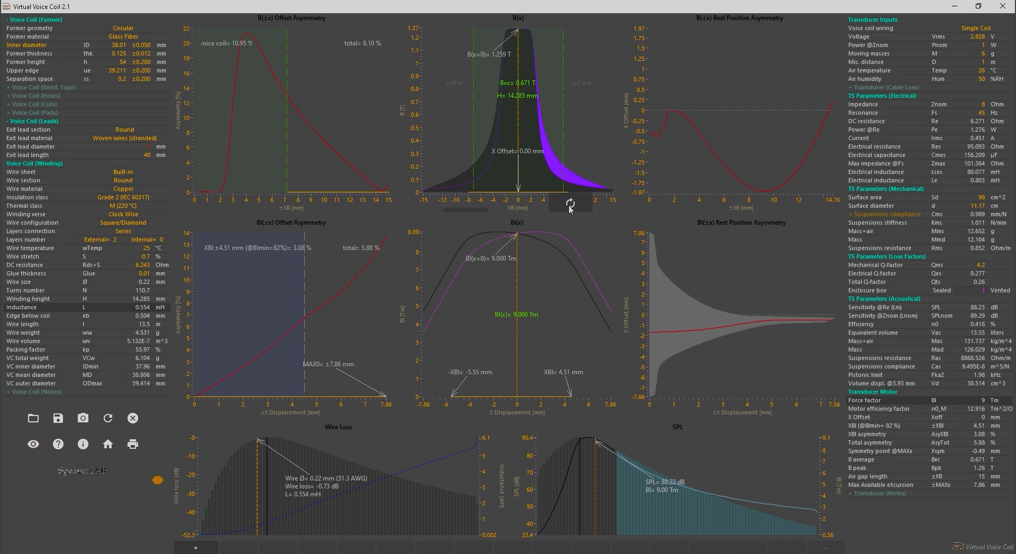
left_click(569, 205)
left_click(569, 206)
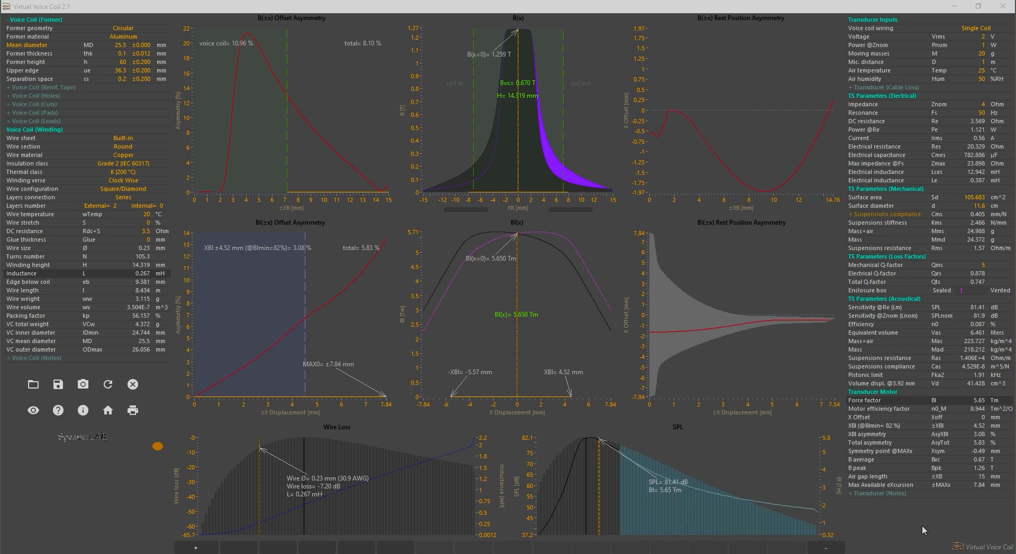
Examine the Bl(±x) rest position asymmetry over a narrower offset range and check the displacement limit
left_click(754, 351)
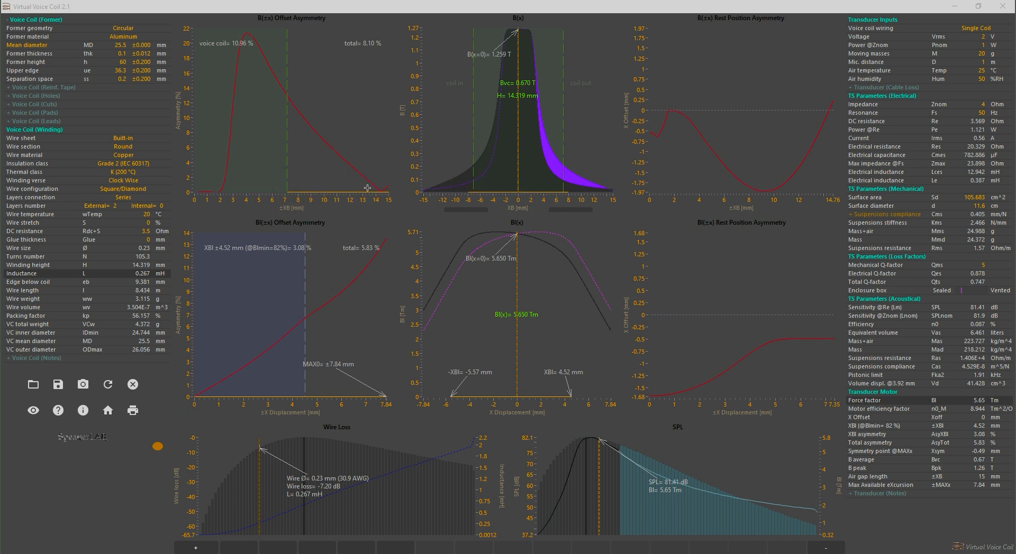
left_click(374, 399)
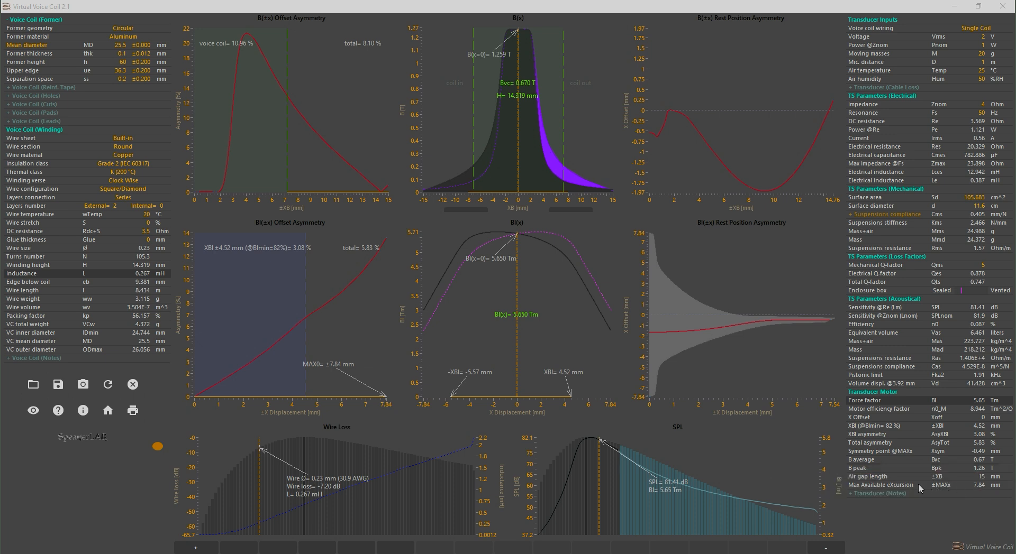
Try a 0.17 mm wire size from the SPL graph and return to 0.23 mm
left_click(580, 486)
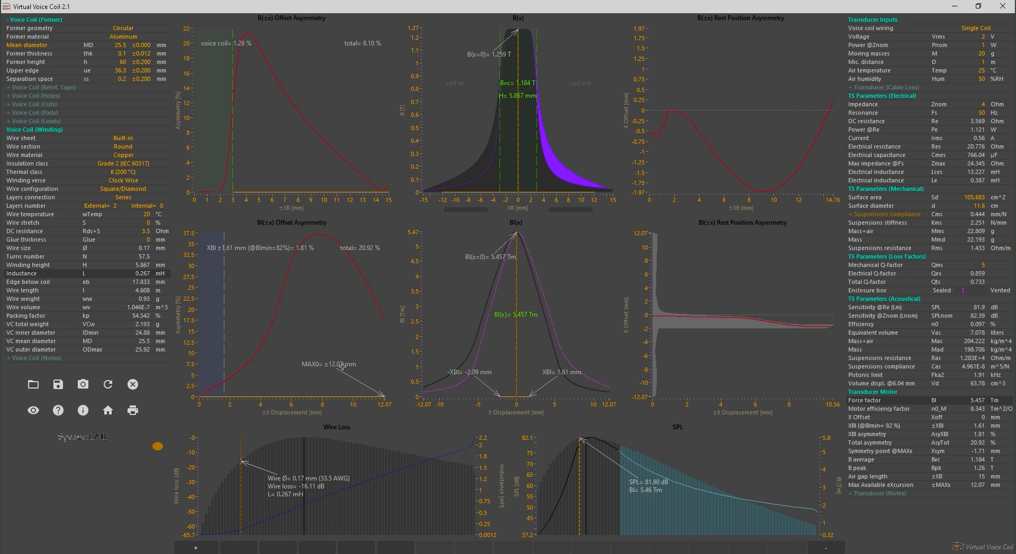
left_click(599, 481)
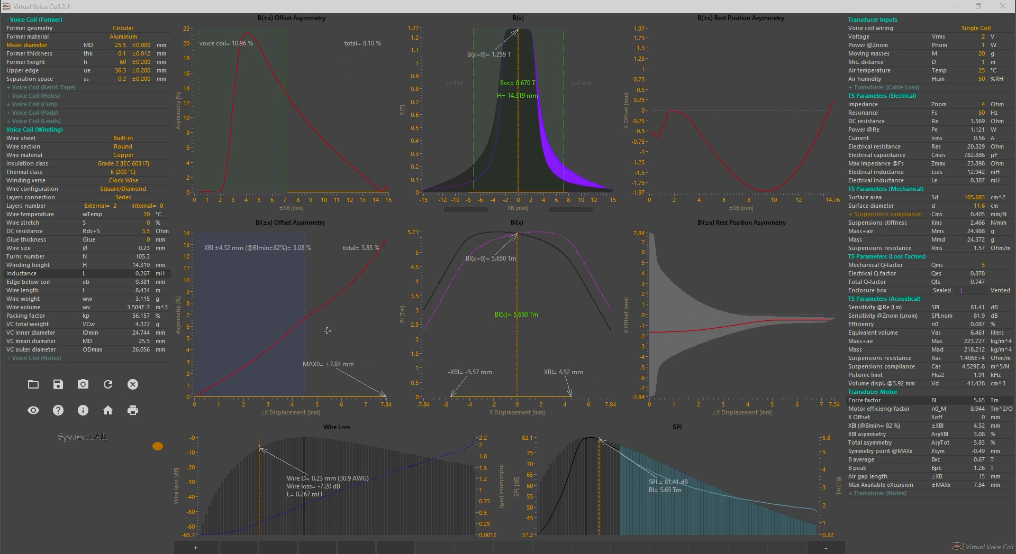
Shift the coil rest position in the B(x) graph to an X offset of -0.50 mm
left_click_drag(518, 159, 515, 165)
scroll(515, 165, "up", 2)
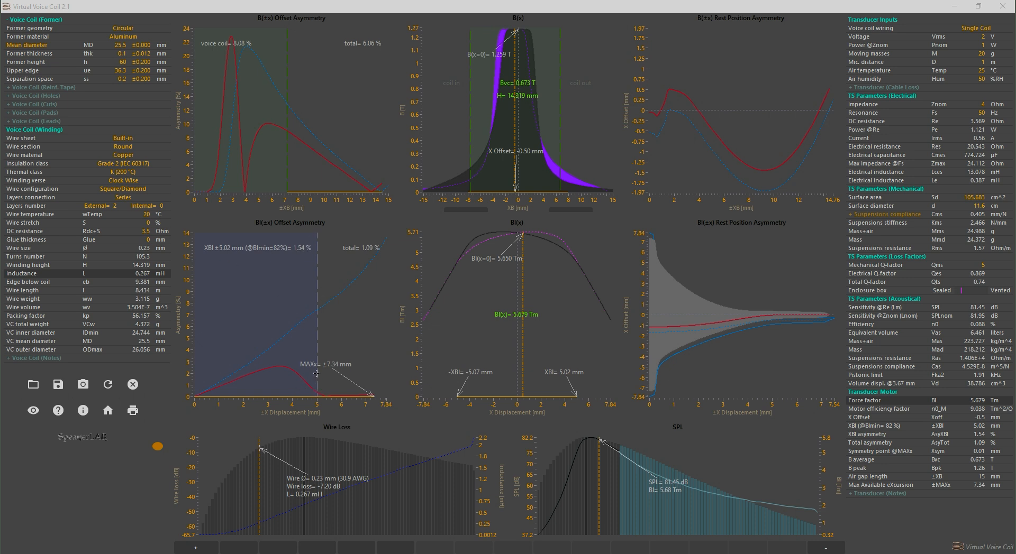
After checking the VC25.FEM geometry in FEMM, import VC25_FEMM.txt into Virtual Voice Coil's B(x) graph and set the X offset to 0.03 mm
left_click_drag(0, 108, 321, 0)
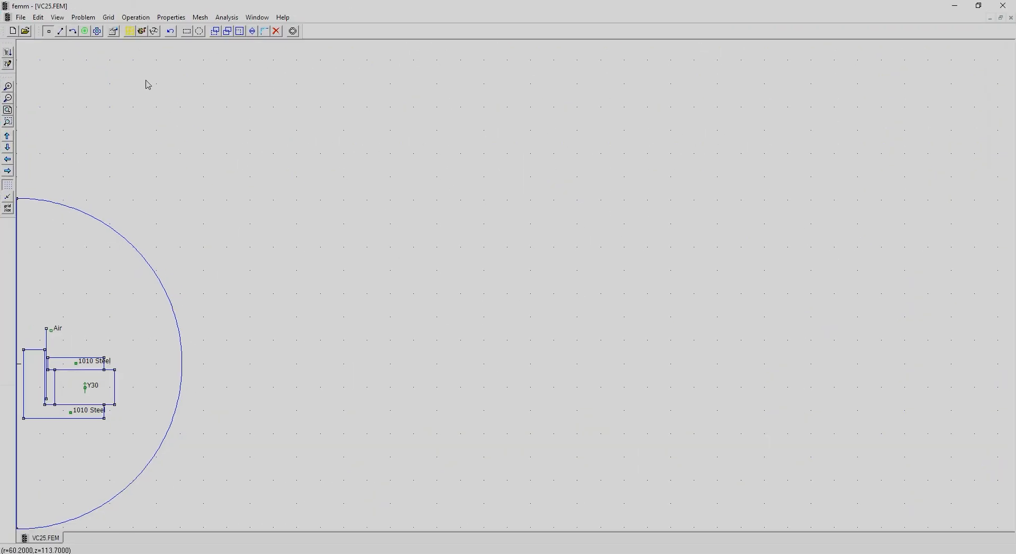
left_click(8, 121)
left_click_drag(21, 322, 146, 447)
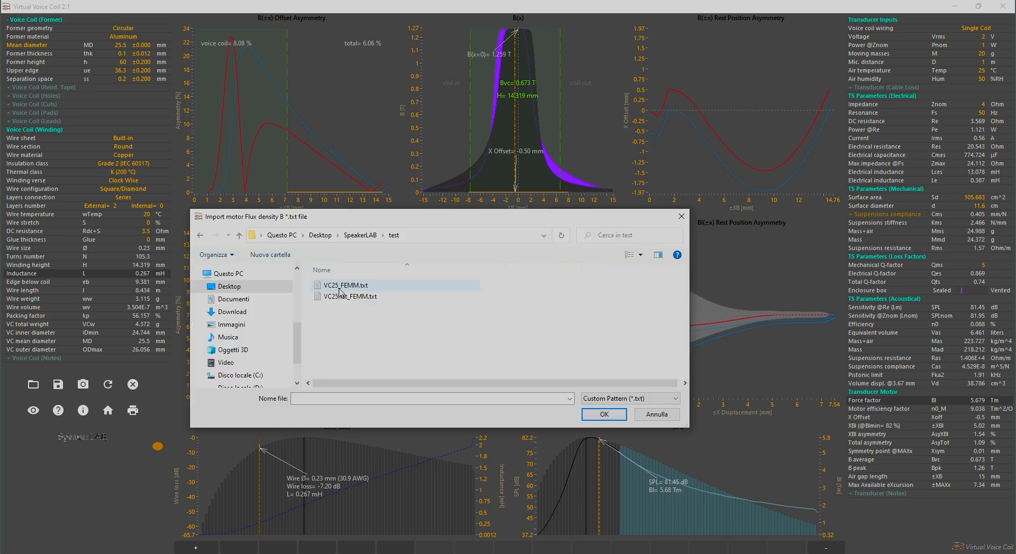
double_click(339, 289)
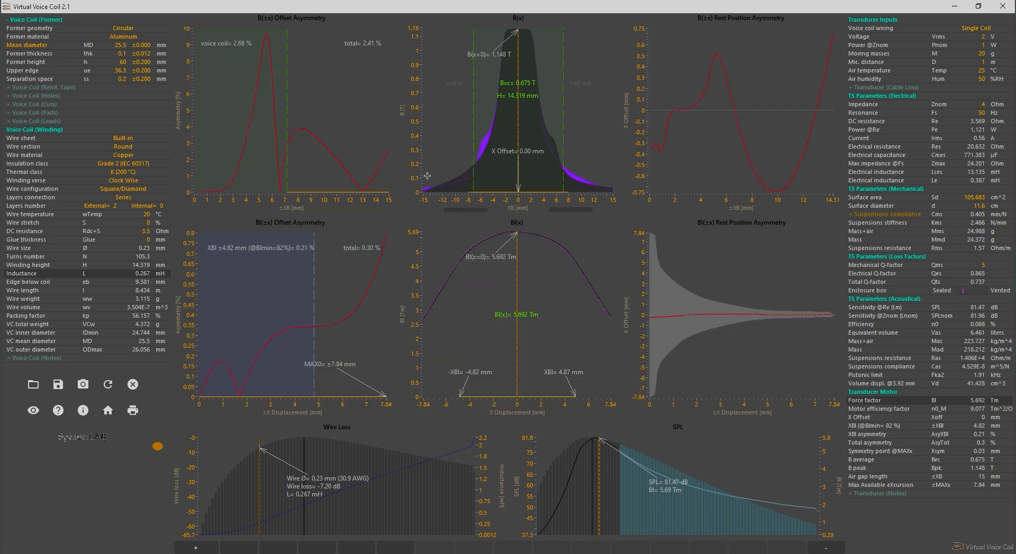
scroll(520, 136, "up", 2)
scroll(520, 138, "up", 1)
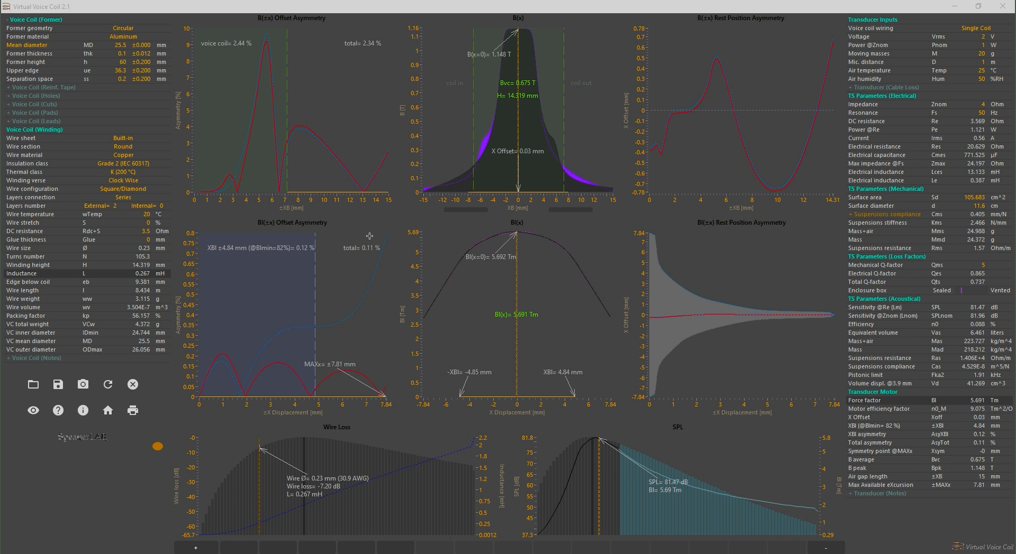
After checking VC25+ext under cut.FEM in FEMM, import VC25+ext under cut_FEMM.txt into Virtual Voice Coil and set the X offset to -0.18 mm
left_click_drag(0, 222, 195, 0)
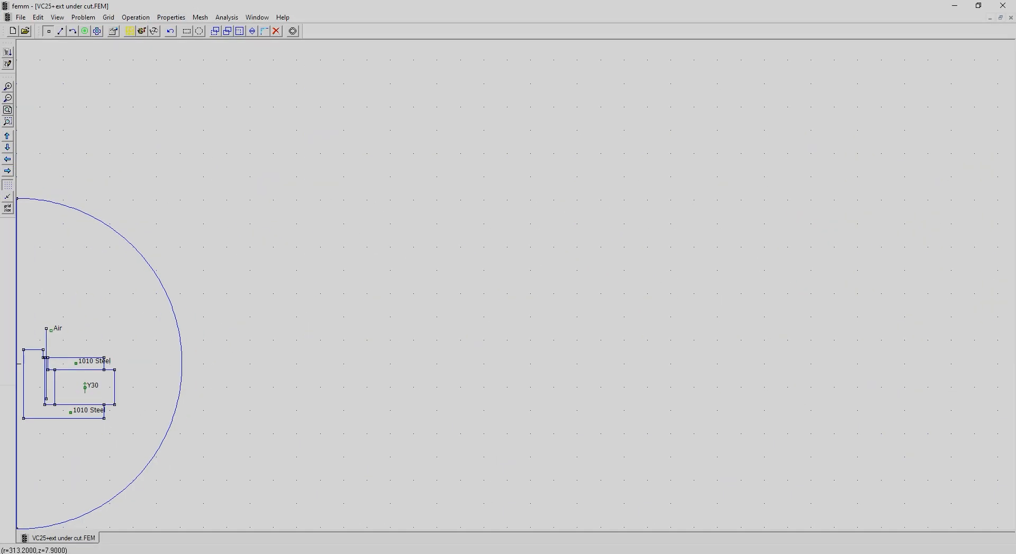
left_click_drag(69, 336, 25, 386)
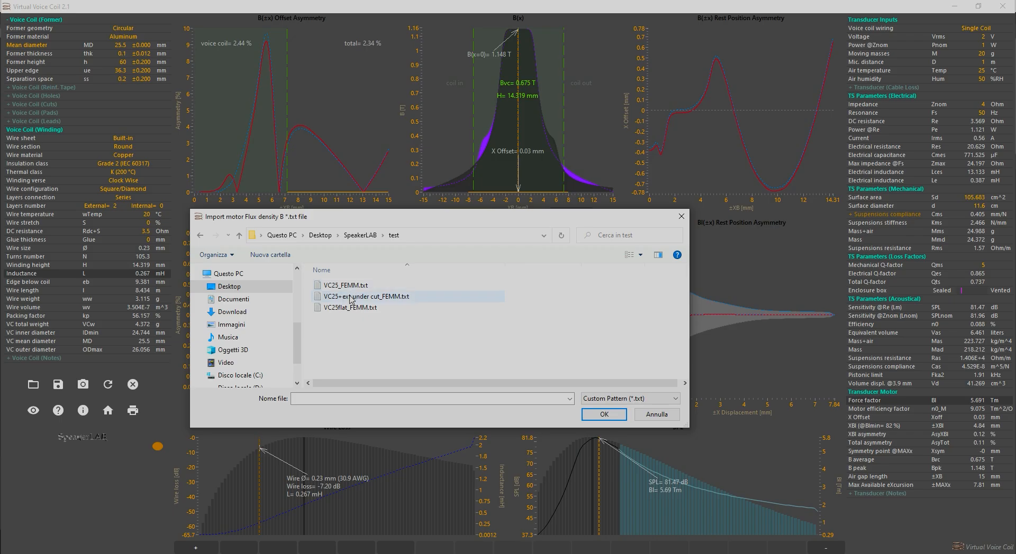
double_click(351, 297)
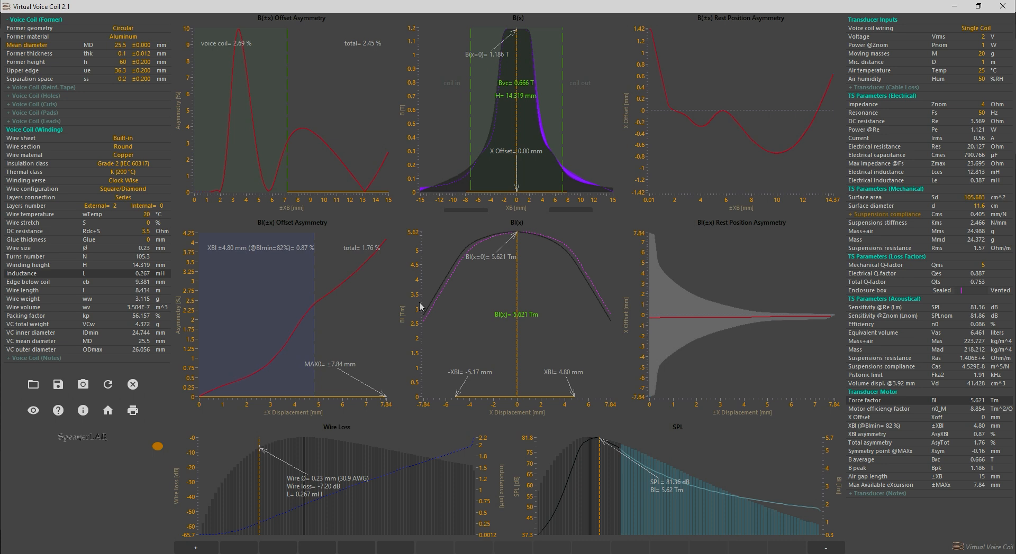
left_click_drag(517, 154, 516, 158)
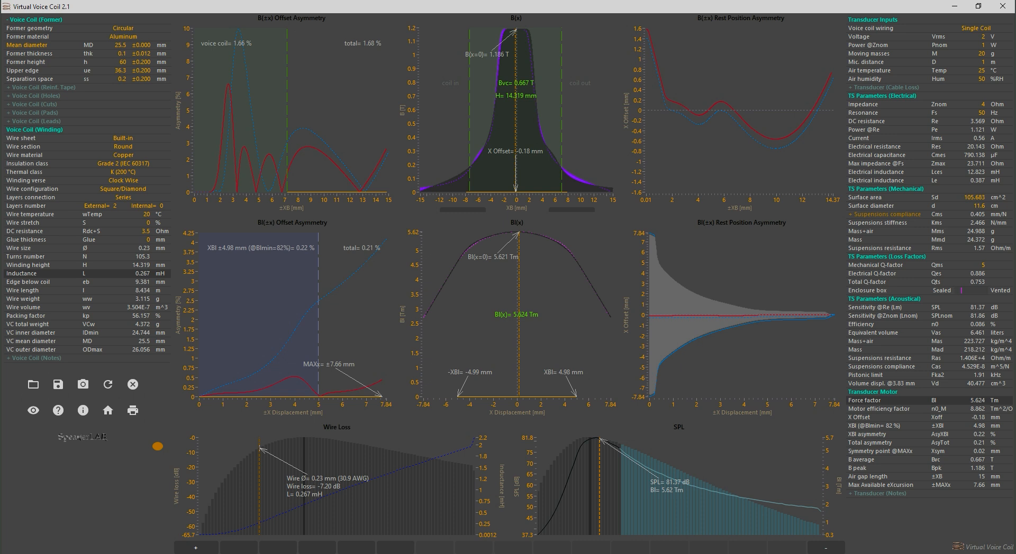
Inspect the sloped undercut of VC25+ext under cut2.FEM in FEMM and import VC25+ext under cut2_FEMM.txt into Virtual Voice Coil's B(x) graph
left_click_drag(0, 148, 397, 2)
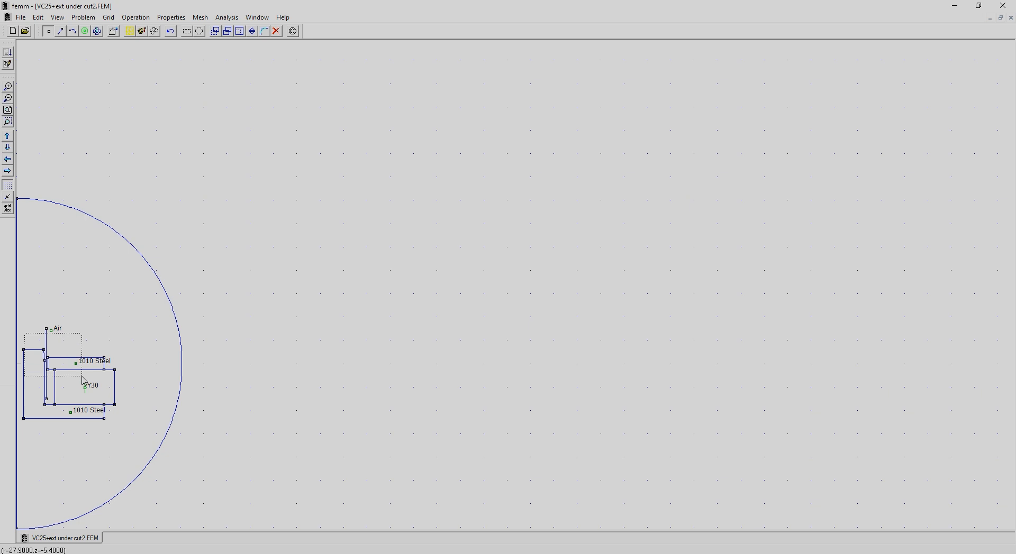
scroll(80, 370, "up", 3)
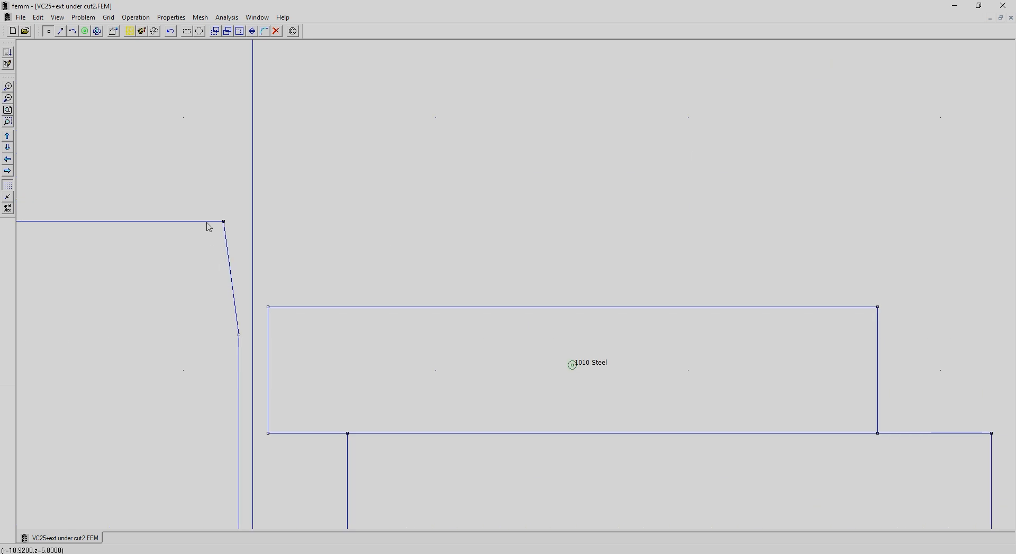
left_click(954, 5)
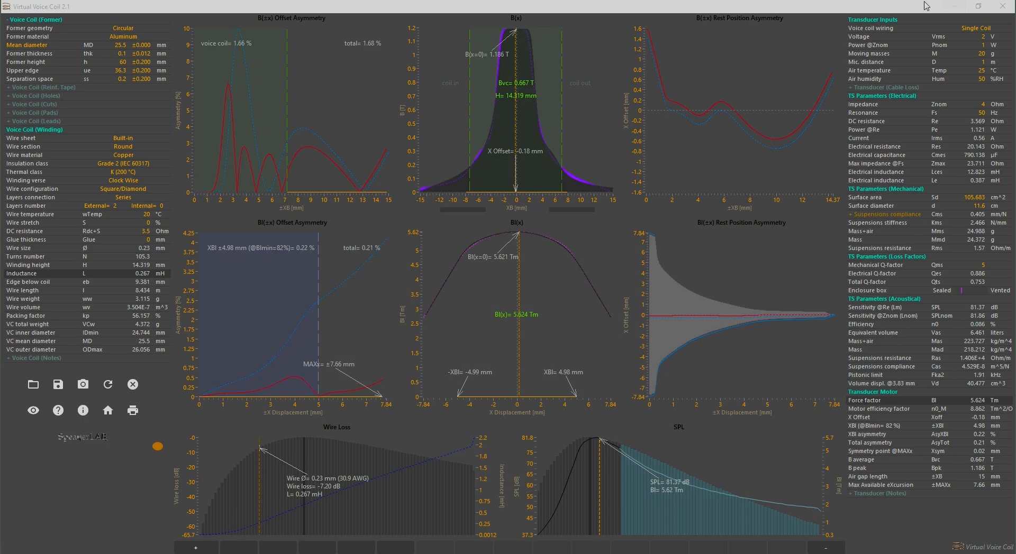
left_click(462, 205)
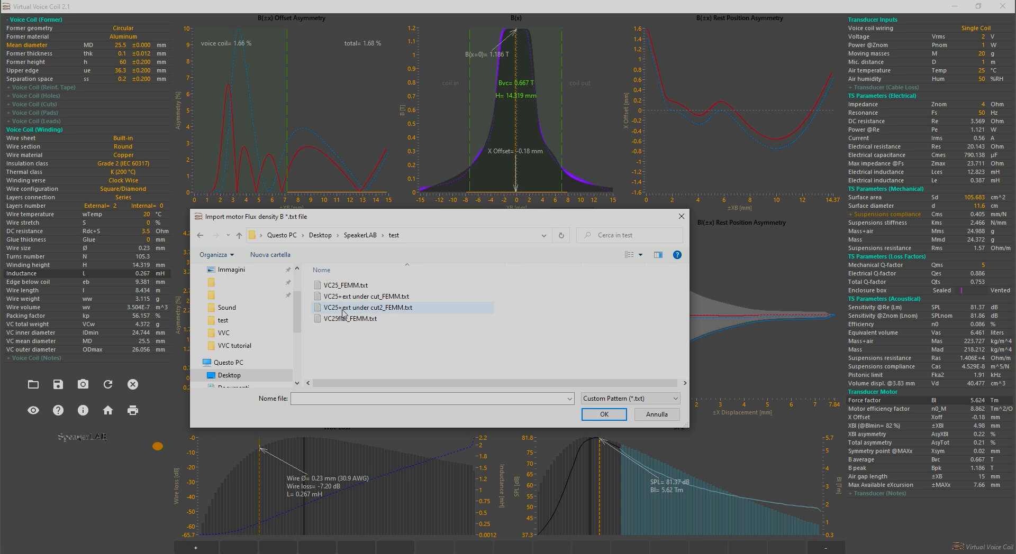
double_click(343, 308)
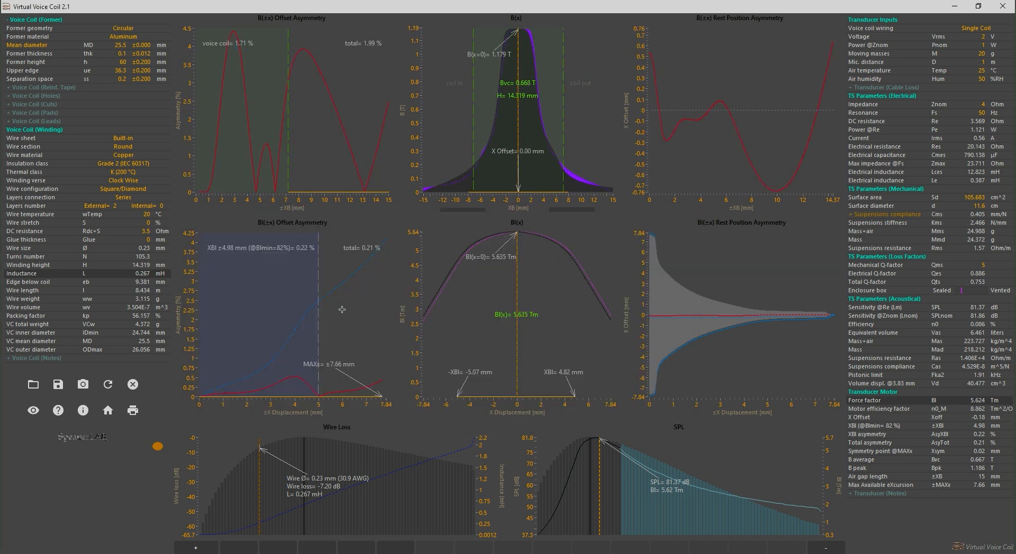
Set the X offset to -0.13 mm and examine the Bl(±x) rest position asymmetry over a narrower offset range
scroll(511, 166, "down", 6)
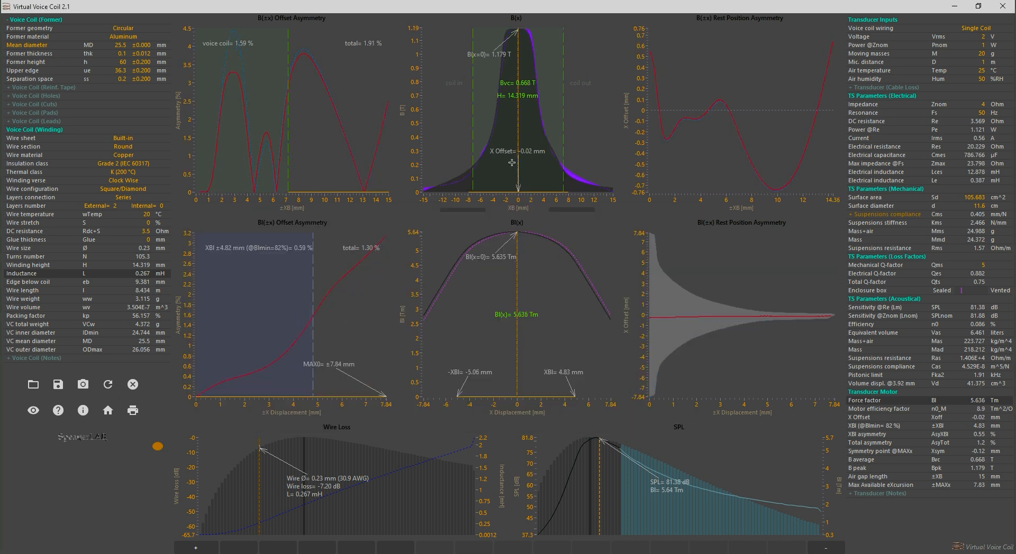
scroll(512, 166, "down", 8)
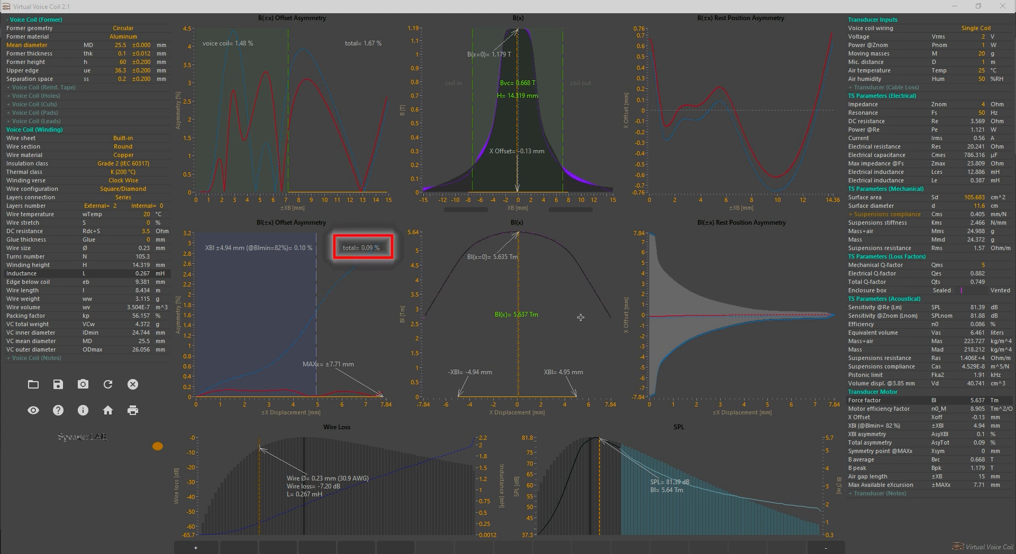
mouse_move(703, 327)
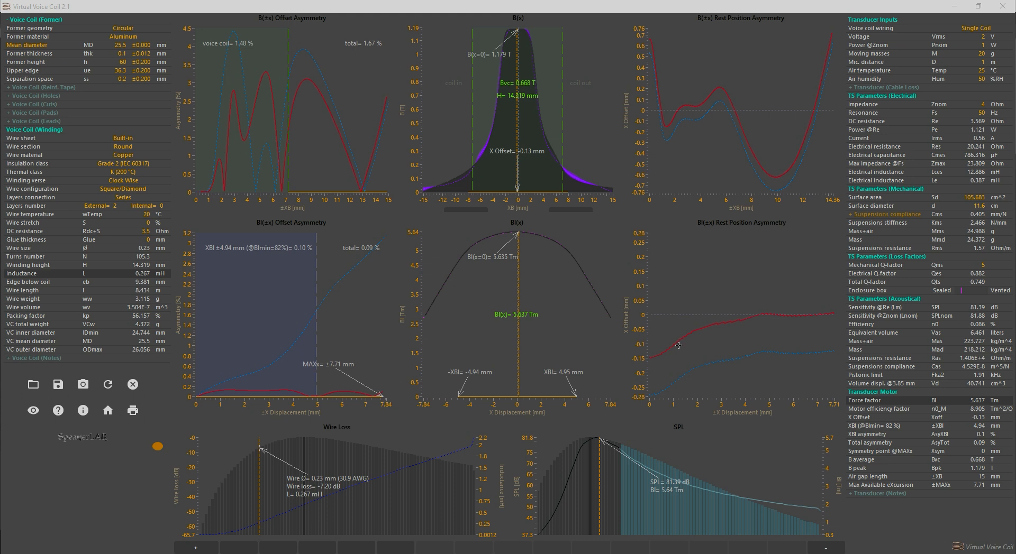
left_click(742, 321)
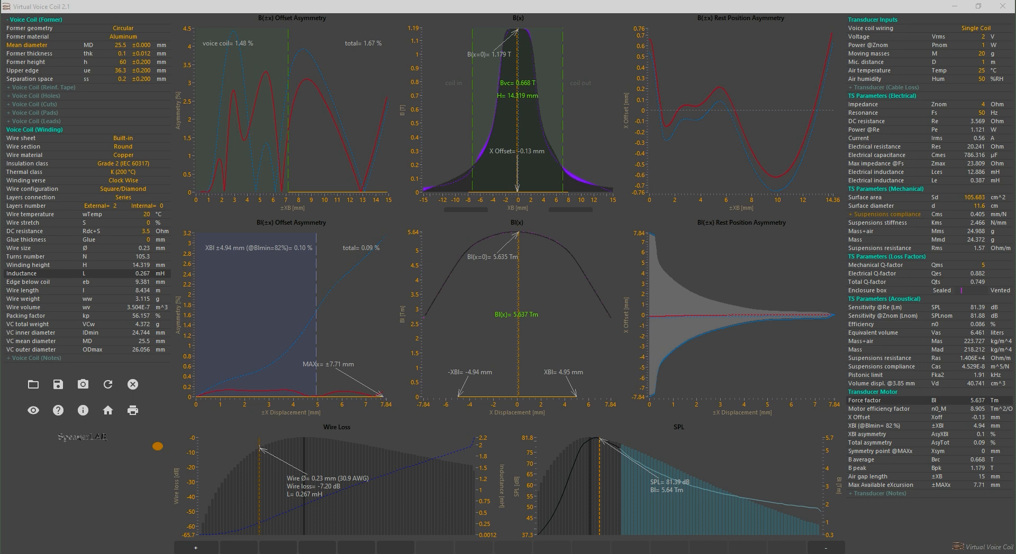
Switch to FEMM and inspect the motor geometry and air gap of VC100_flat.FEM
left_click_drag(0, 195, 314, 1)
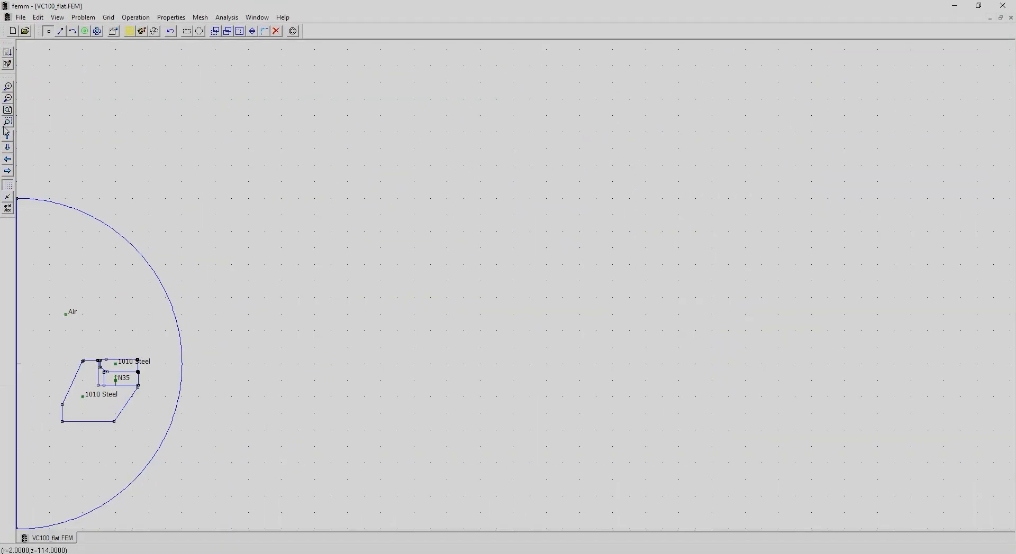
left_click_drag(48, 335, 170, 456)
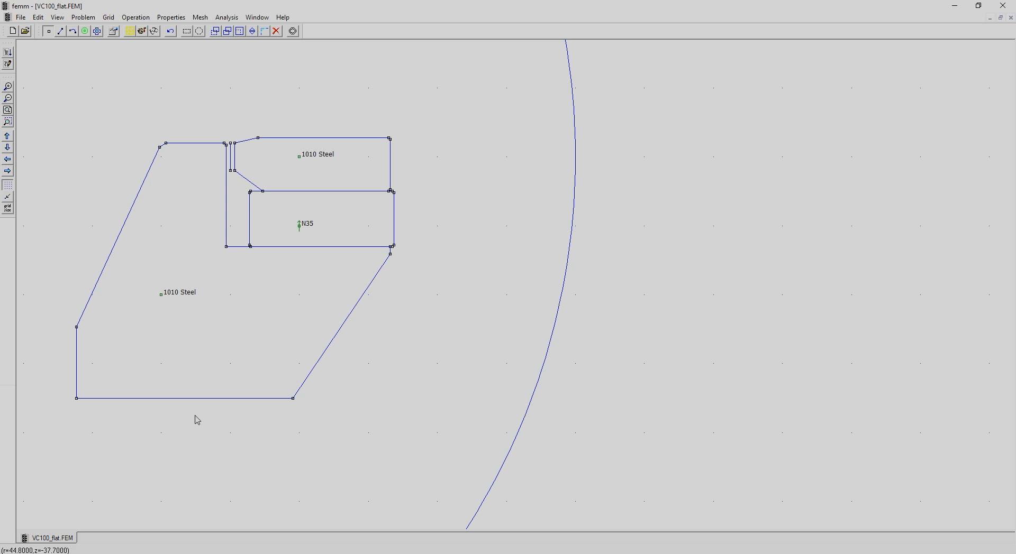
left_click_drag(200, 127, 251, 184)
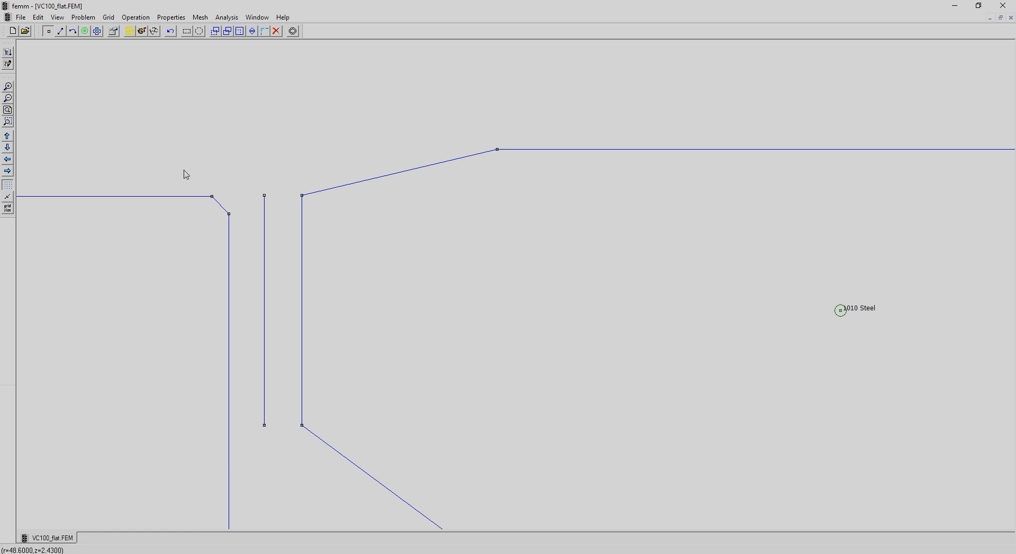
left_click(8, 111)
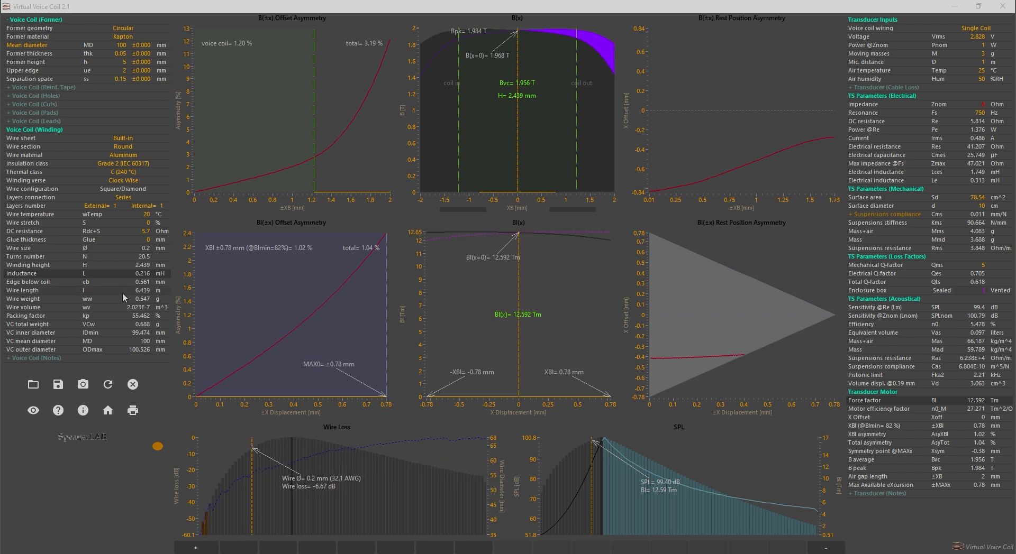
Open the transducer phase settings for the 100 mm coil's winding verse and check the VC100_flat.ans flux density plot in FEMM
left_click(131, 182)
left_click_drag(241, 174, 468, 129)
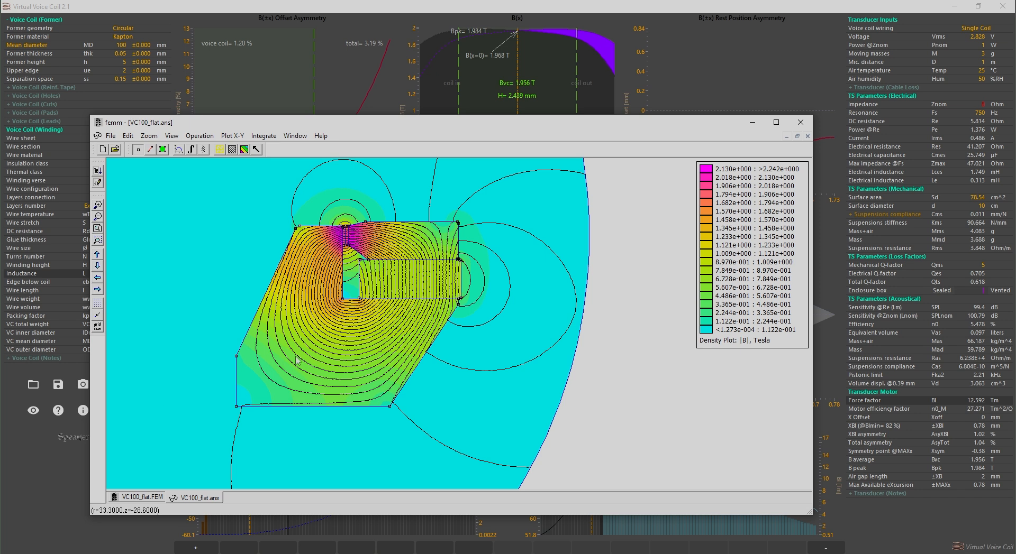
left_click(641, 11)
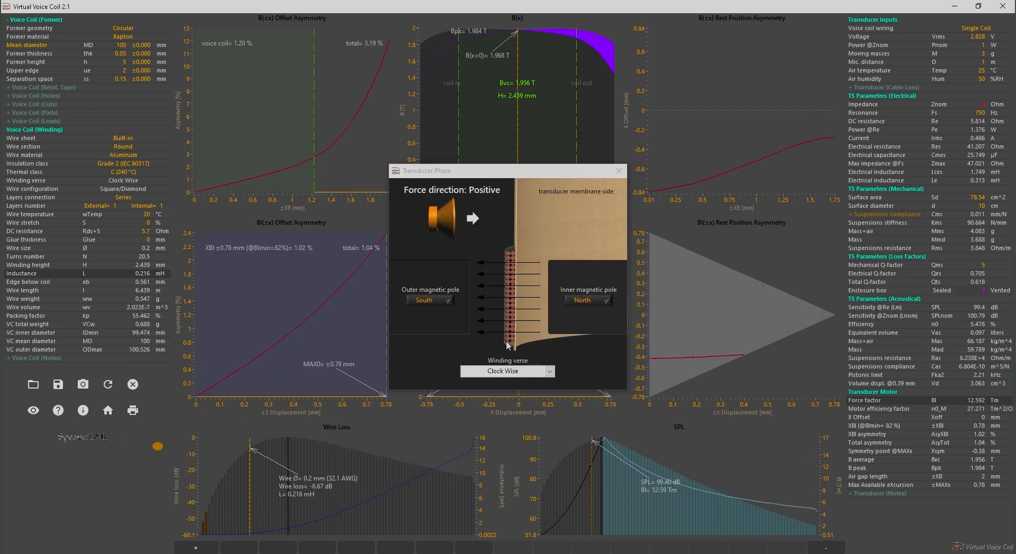
Try the Counter Clock Wise winding verse, return it to Clock Wise, and set the outer magnetic pole to North
left_click(549, 372)
left_click(540, 393)
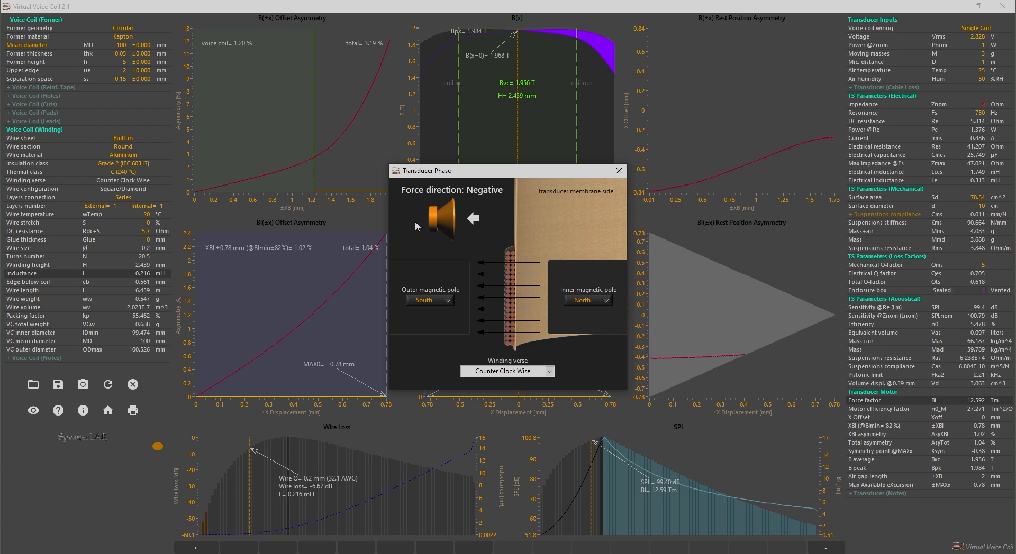
left_click(539, 371)
left_click(502, 382)
left_click(442, 300)
left_click(444, 286)
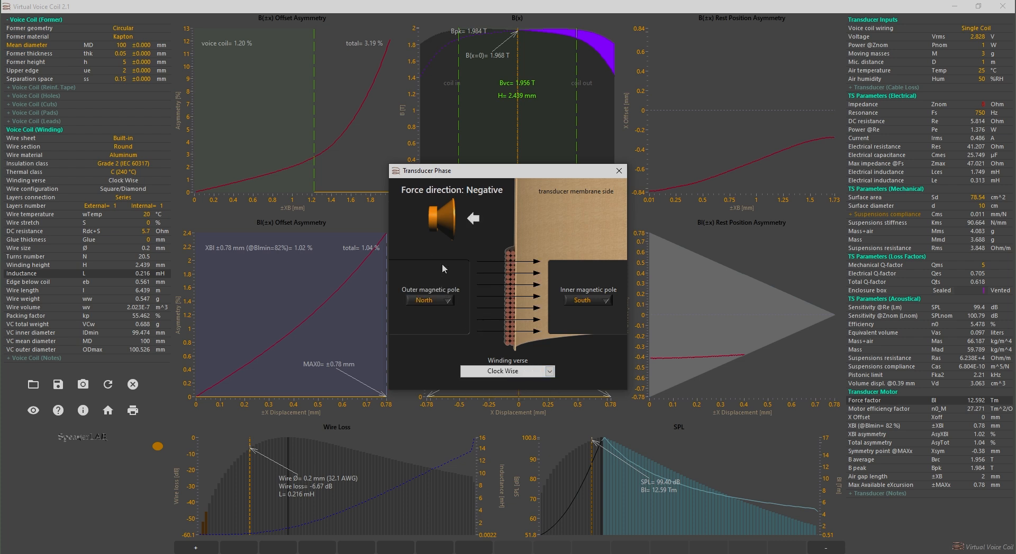
left_click(619, 172)
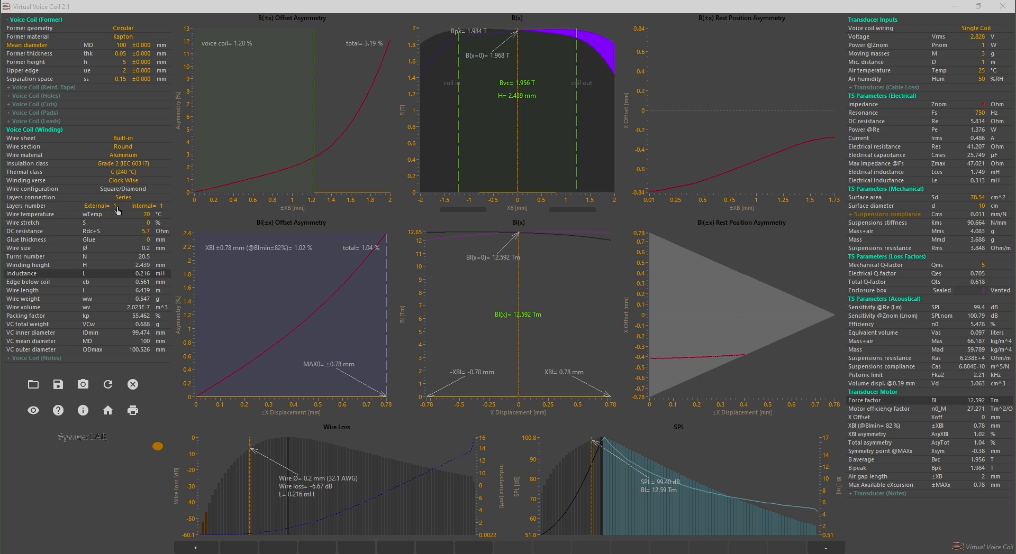
Check the Bl(±x) rest position asymmetry and set the 100 mm coil's X offset to -0.38 mm
mouse_move(634, 382)
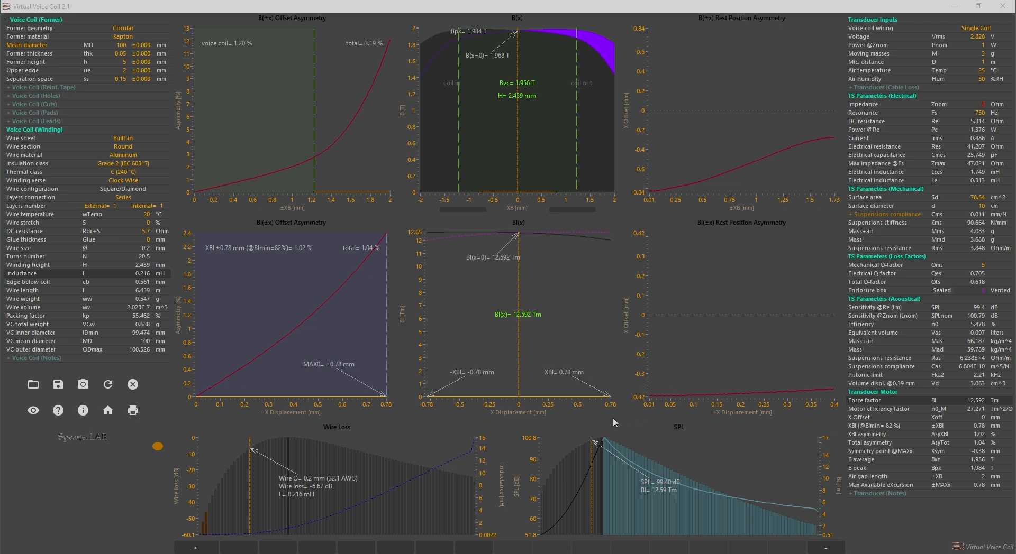
left_click_drag(517, 131, 496, 137)
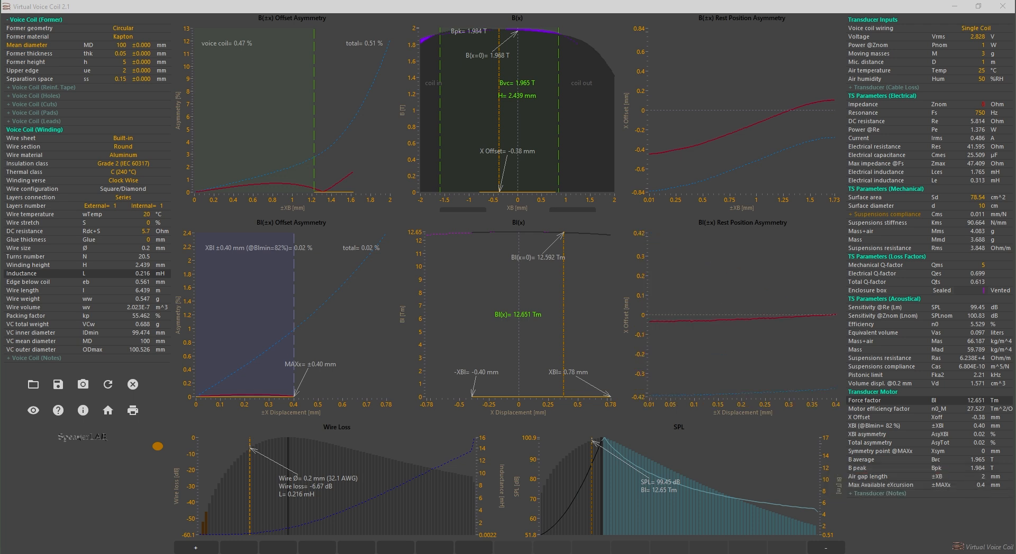
Inspect the VC100_inclination2.FEM geometry in FEMM and import 100mm_Sloped Boundary.txt into Virtual Voice Coil's B(x) graph
left_click_drag(0, 163, 564, 97)
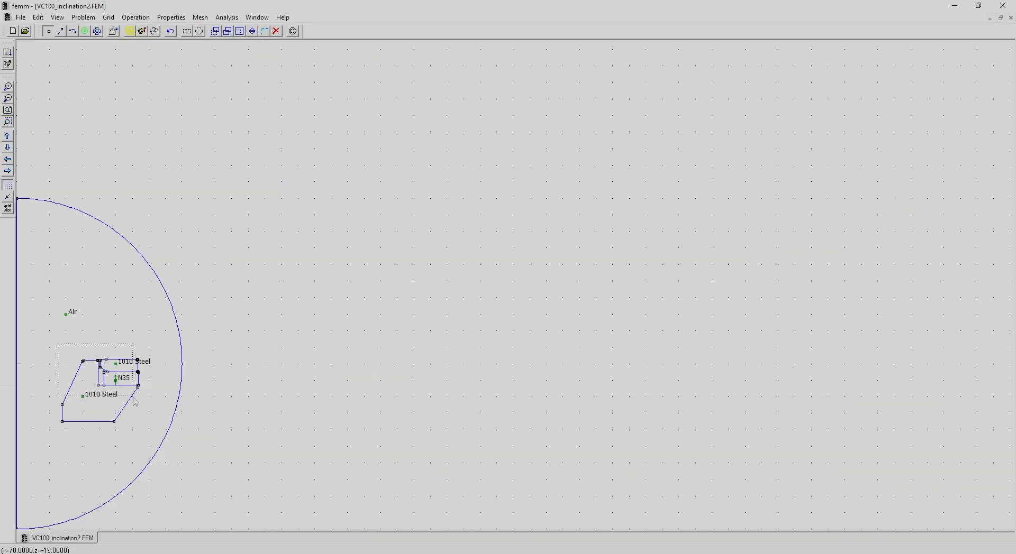
left_click_drag(133, 397, 141, 400)
left_click(8, 121)
left_click_drag(333, 150, 450, 289)
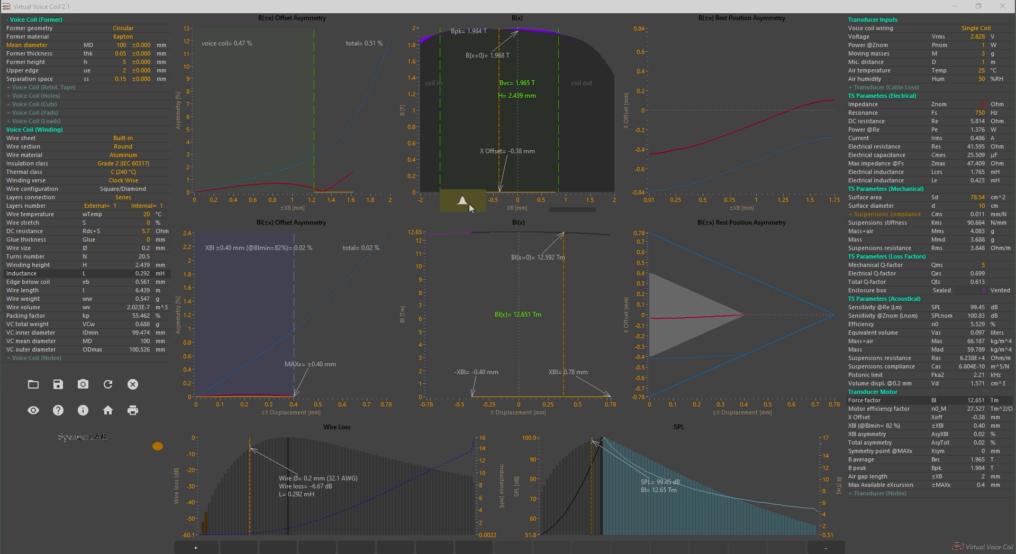
left_click(469, 204)
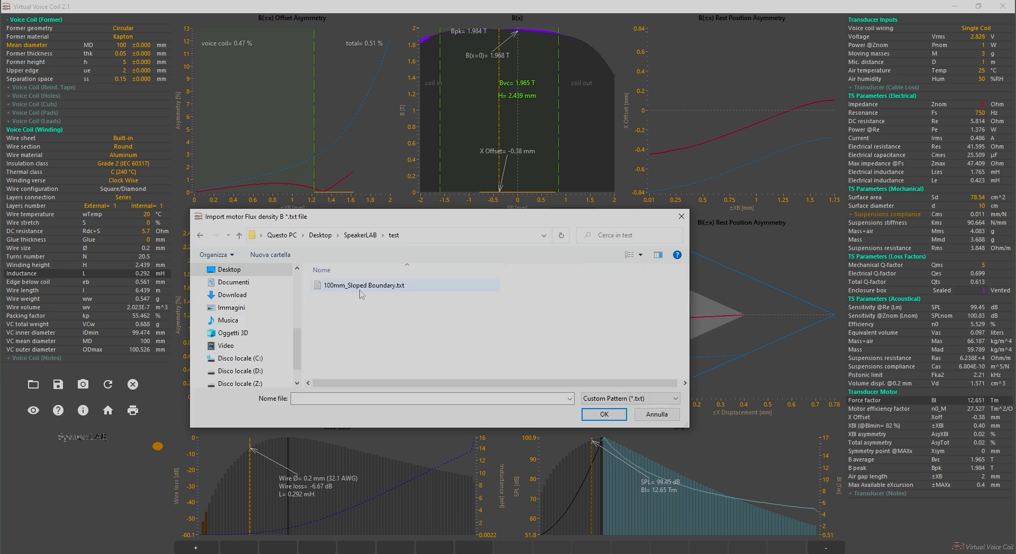
double_click(359, 287)
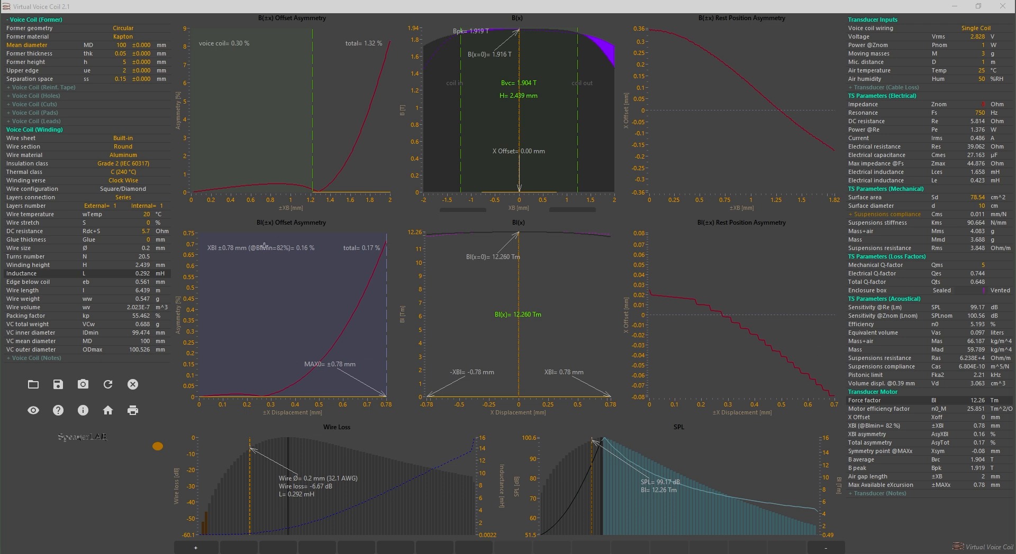
Inspect the VC100_inclination3.FEM geometry in FEMM and import 100mm_Sloped Boundary3.txt into Virtual Voice Coil's B(x) graph
left_click_drag(188, 40, 457, 78)
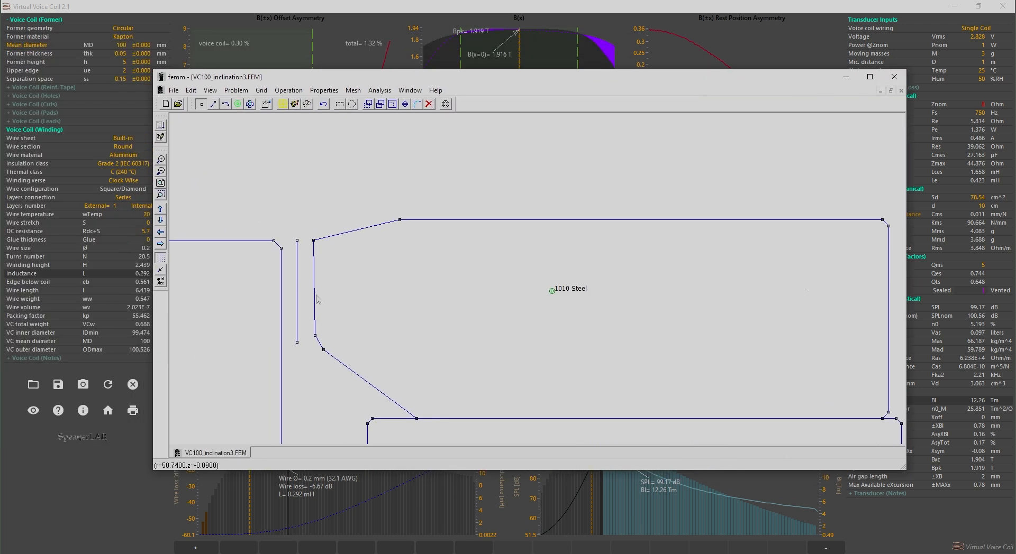
left_click(846, 76)
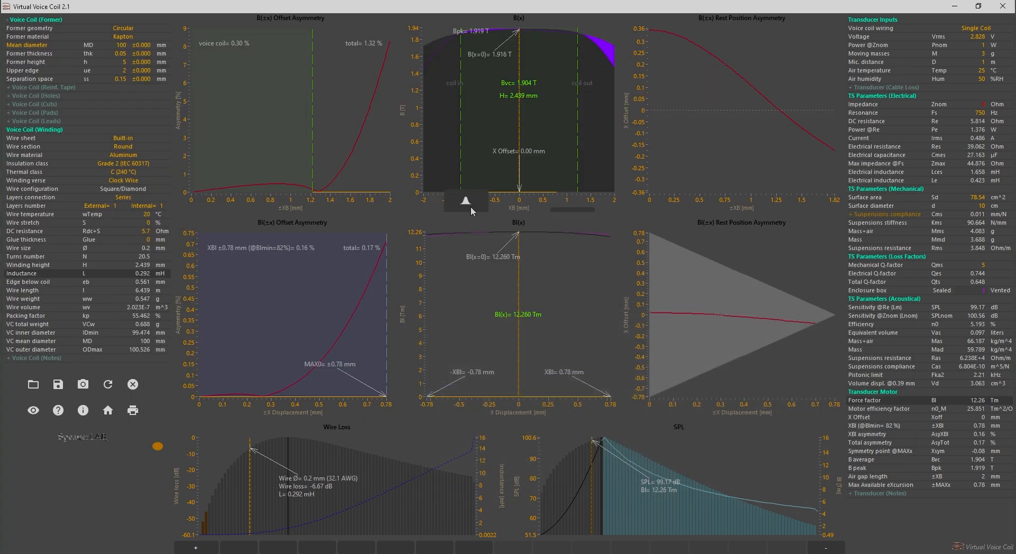
left_click(471, 207)
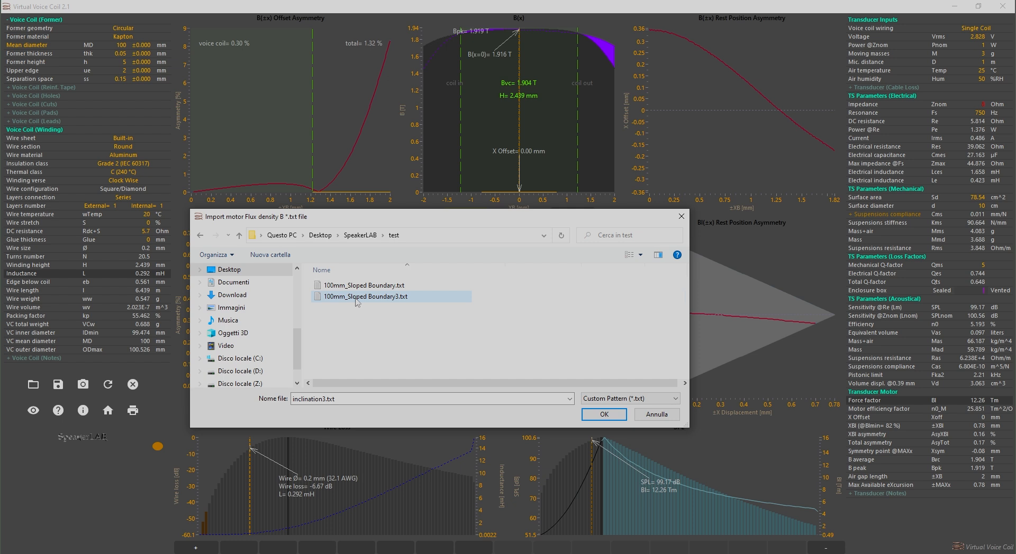
double_click(355, 298)
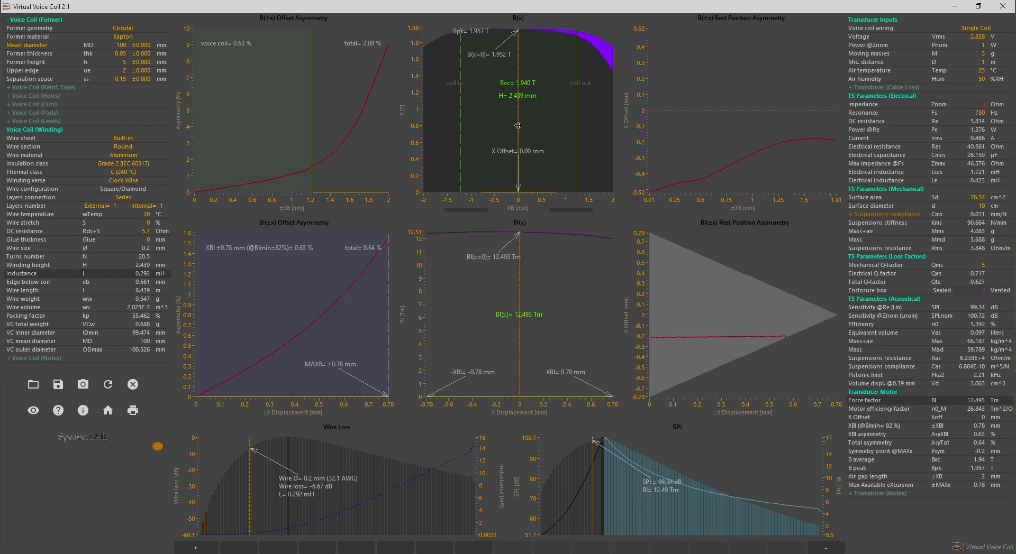
Try the 100 mm coil's X offset at -0.21 mm and adjust it to -0.18 mm
left_click_drag(518, 125, 507, 136)
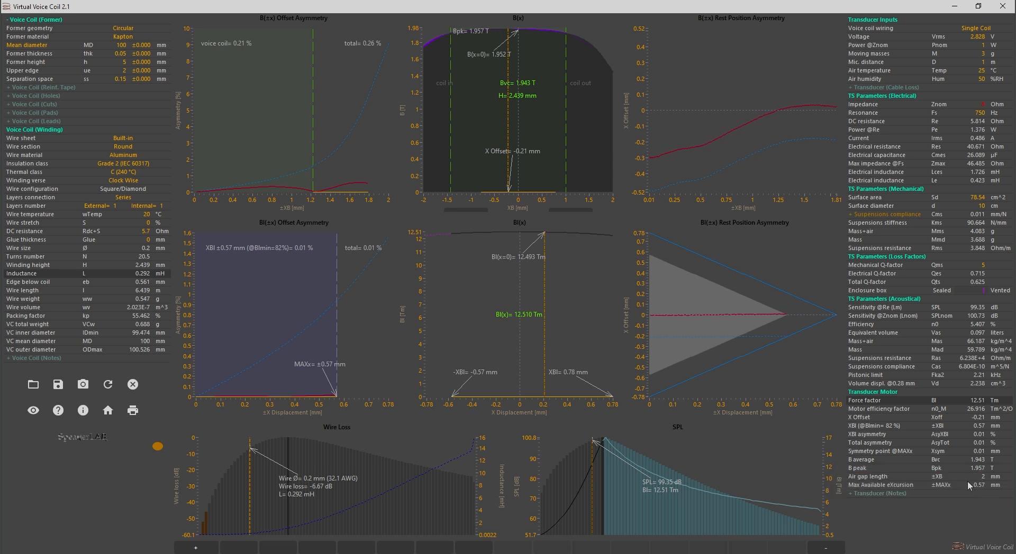
left_click_drag(508, 134, 509, 136)
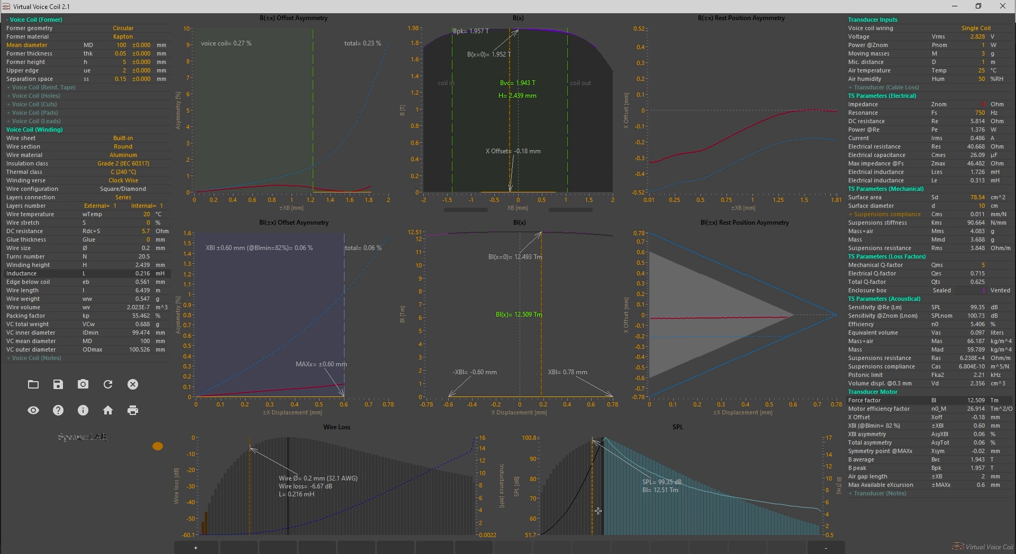
Choose the 0.23 mm wire size for the 100 mm coil and shift its X offset to 0.16 mm
left_click_drag(592, 513, 602, 512)
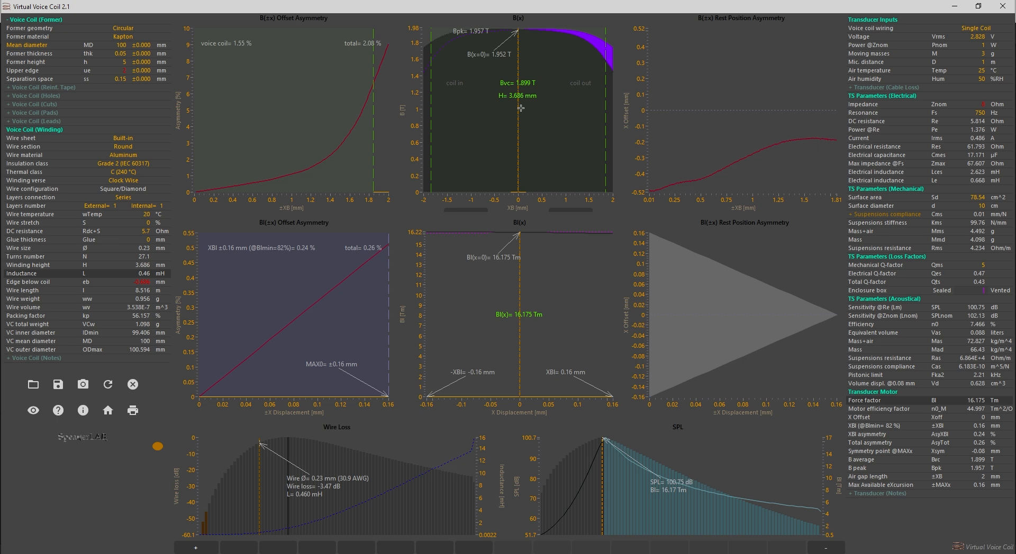
left_click_drag(516, 111, 556, 113)
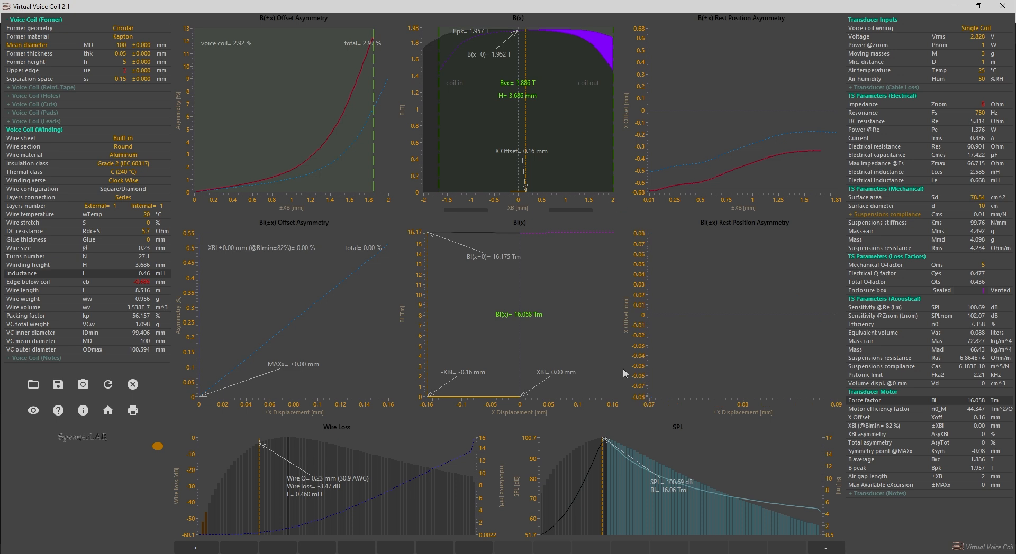
left_click(611, 498)
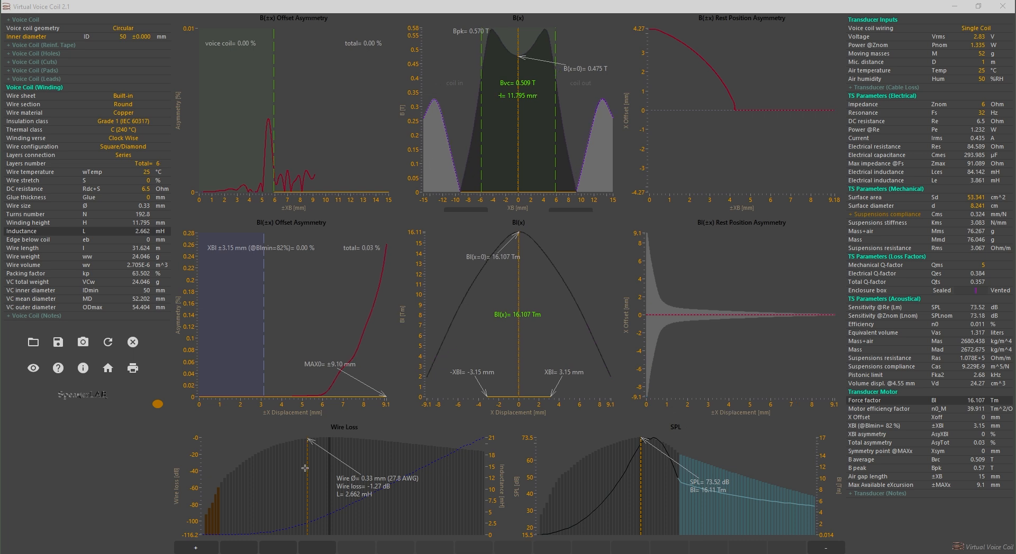
Try a 0.14 mm wire size on the 50 mm inner diameter coil and return it to 0.33 mm
left_click(307, 471)
left_click_drag(307, 471, 249, 474)
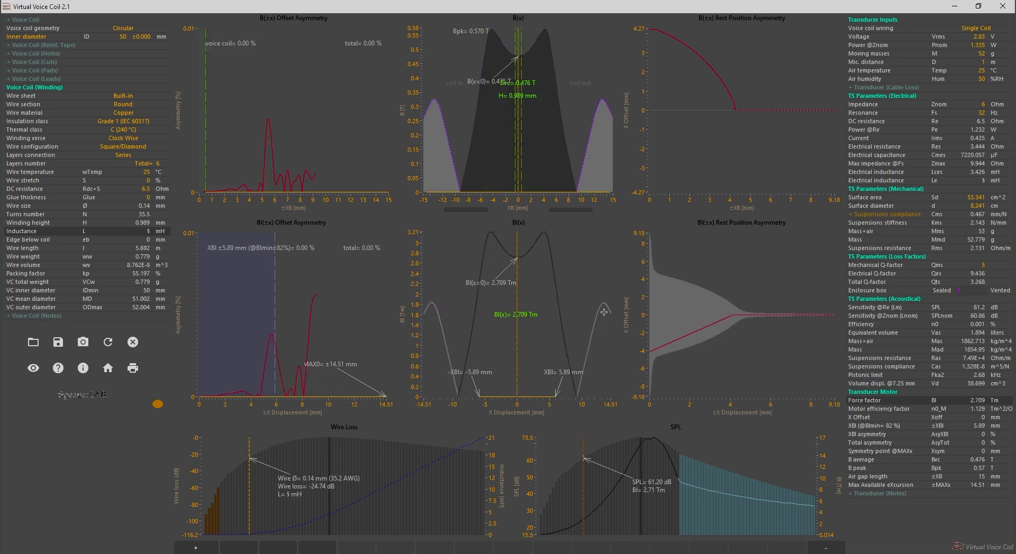
left_click_drag(584, 486, 640, 487)
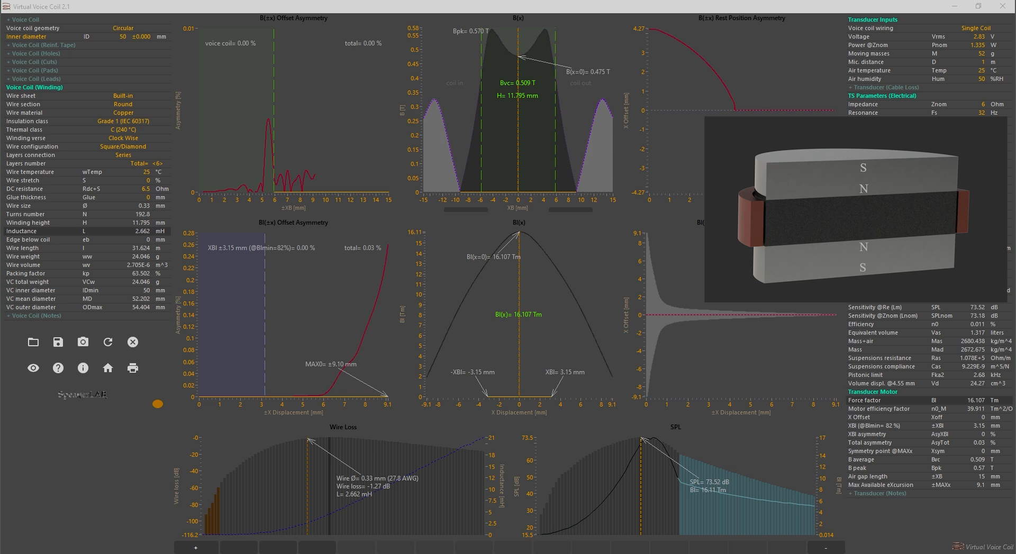
Define the circular coil by its mean diameter instead of its inner diameter, using 52.202 mm
mouse_move(135, 294)
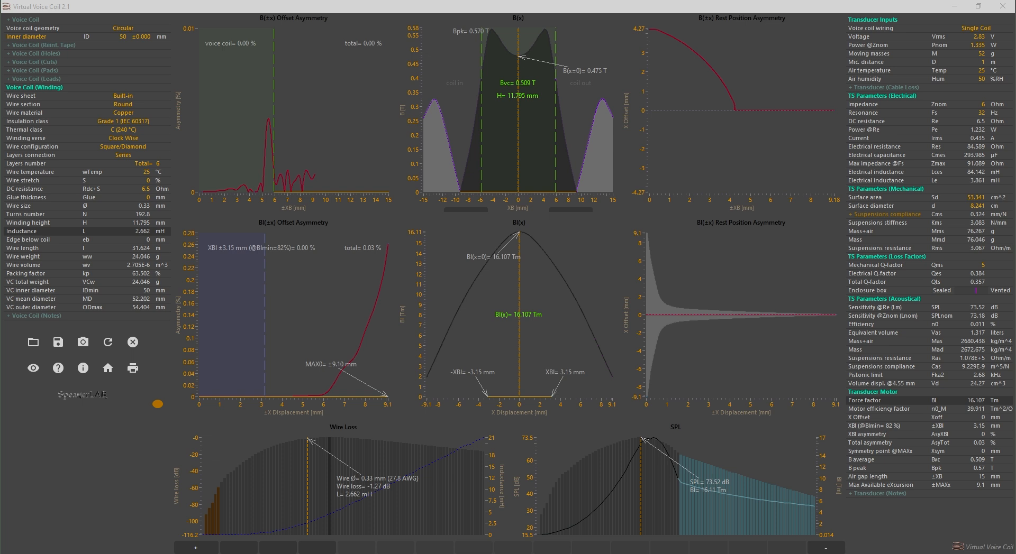
double_click(122, 36)
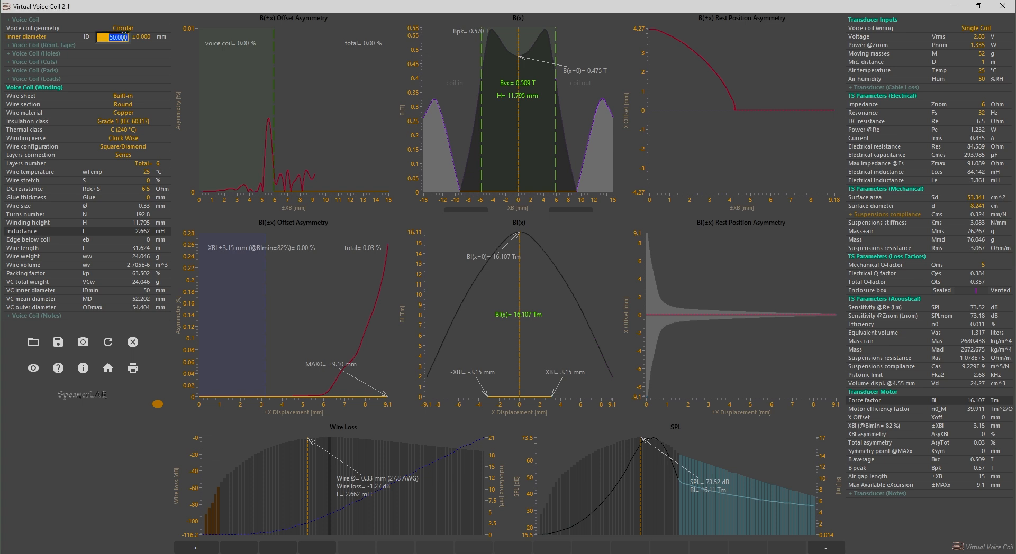
type("52.202")
key("Return")
left_click(34, 37)
left_click(34, 47)
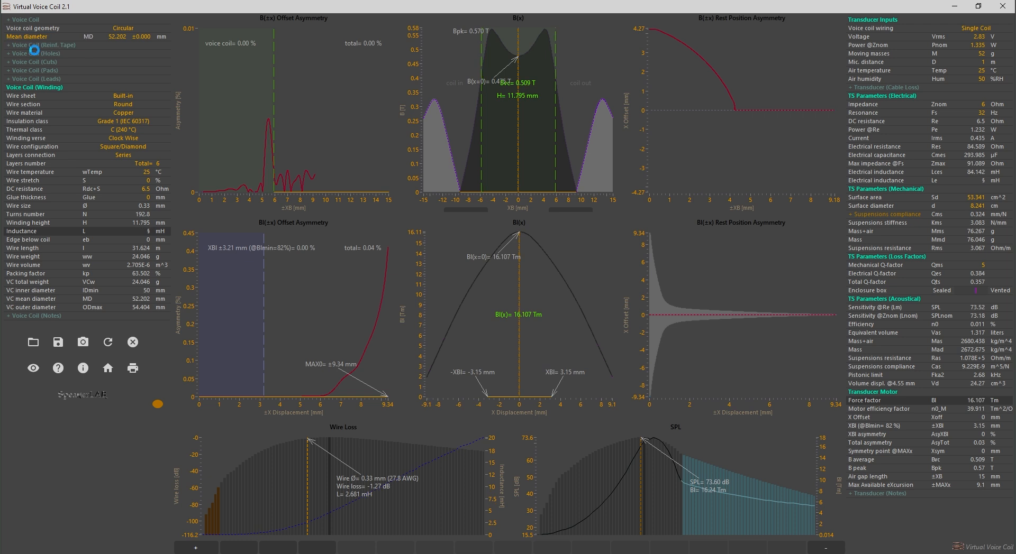
Set the winding to 12 total layers and choose the 0.4 mm wire size
left_click(153, 164)
left_click(152, 221)
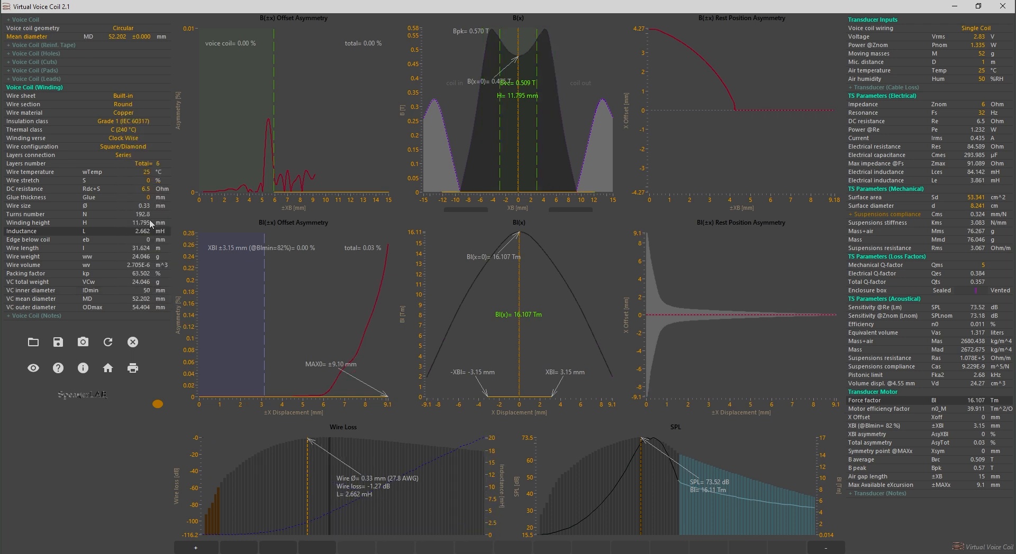
left_click_drag(310, 511, 332, 512)
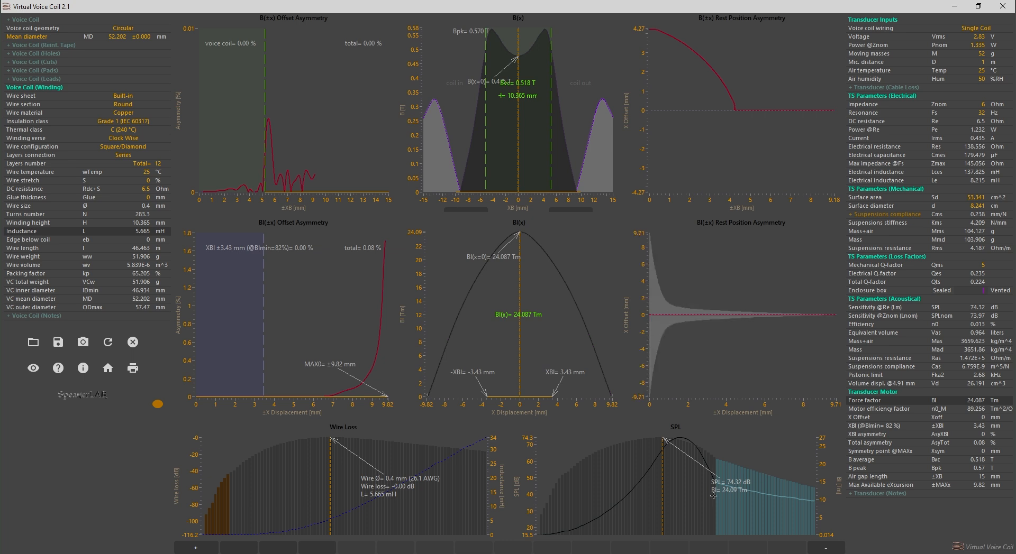
Plot the VC mean diameter on the Wire Loss graph, choose the 0.4 mm wire size and set 12 winding layers
mouse_move(116, 290)
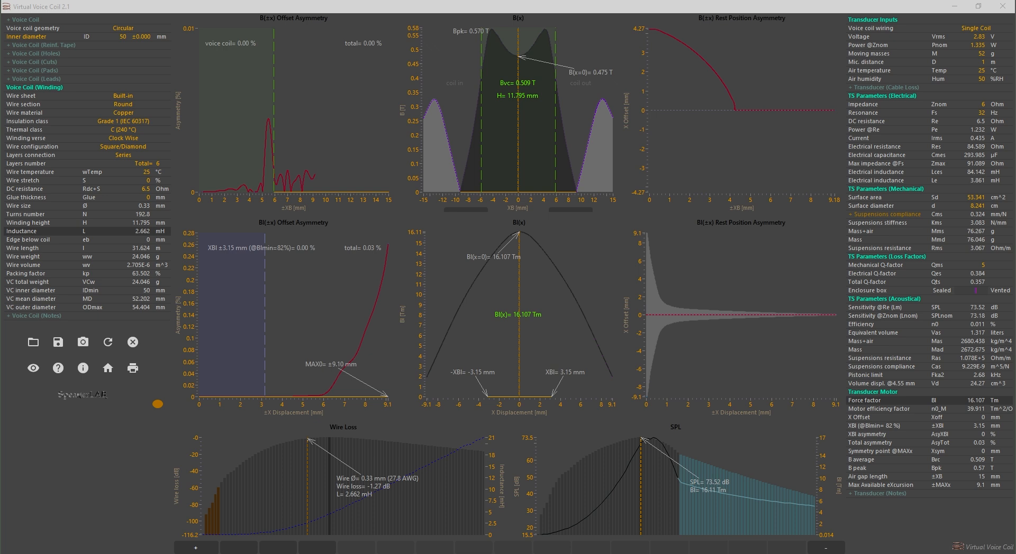
left_click(125, 299)
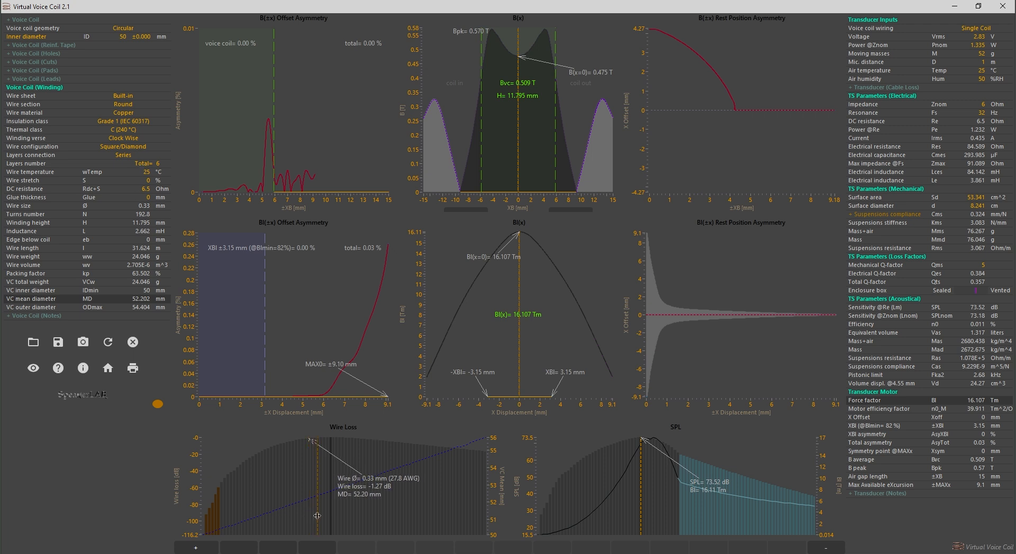
left_click(330, 517)
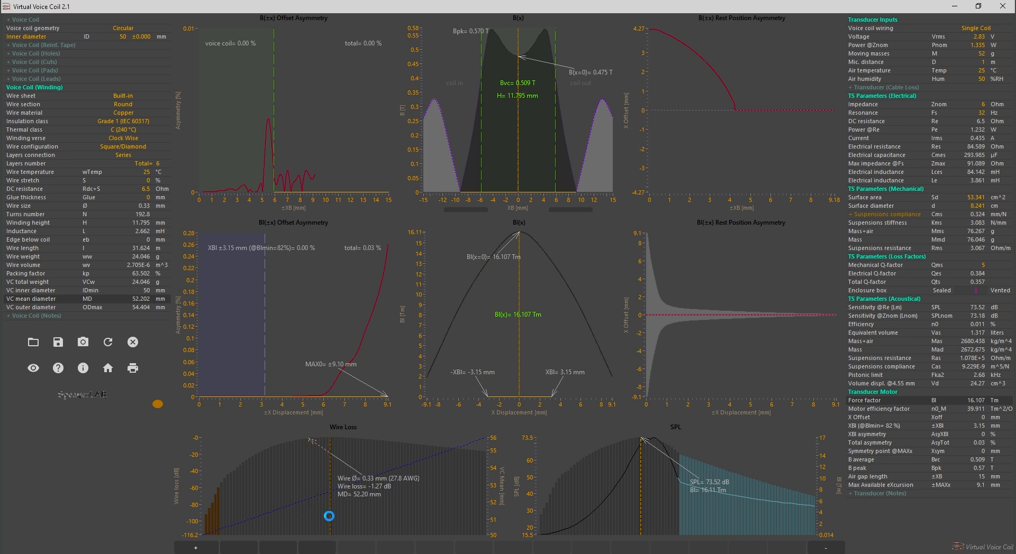
left_click(150, 164)
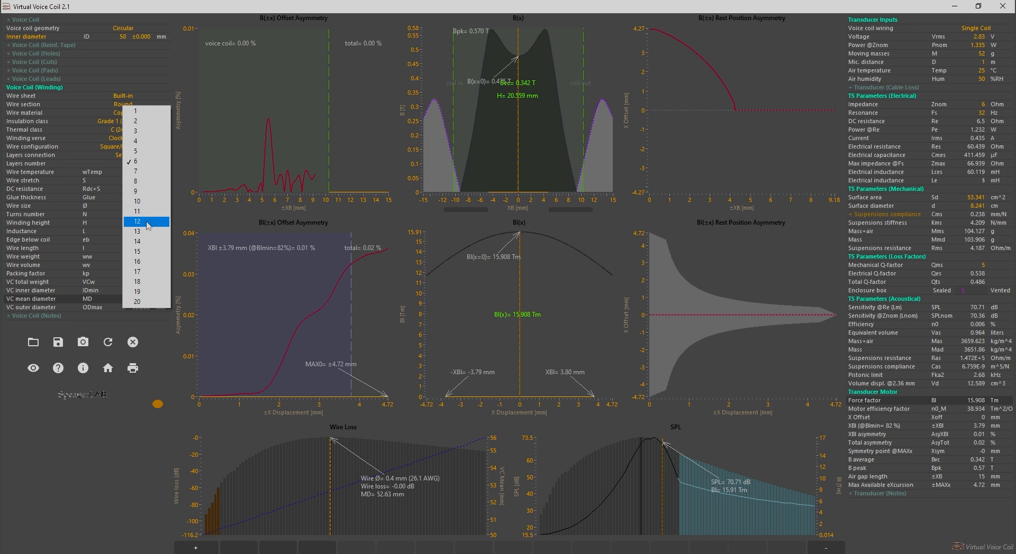
left_click(150, 221)
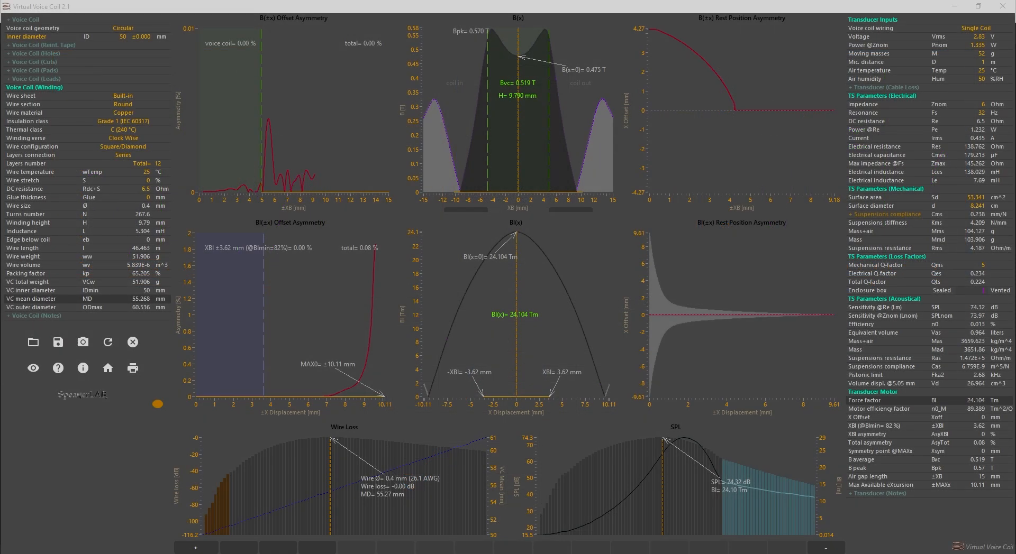
Switch the coil's reference from inner to mean diameter and set it to 52.202 mm
left_click(26, 36)
left_click(53, 45)
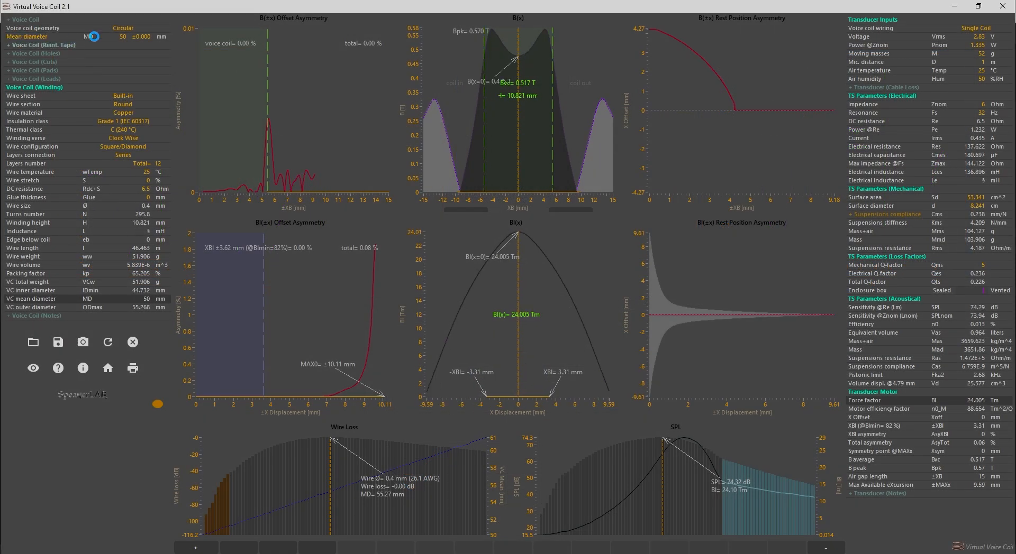
left_click(123, 37)
type("52.202")
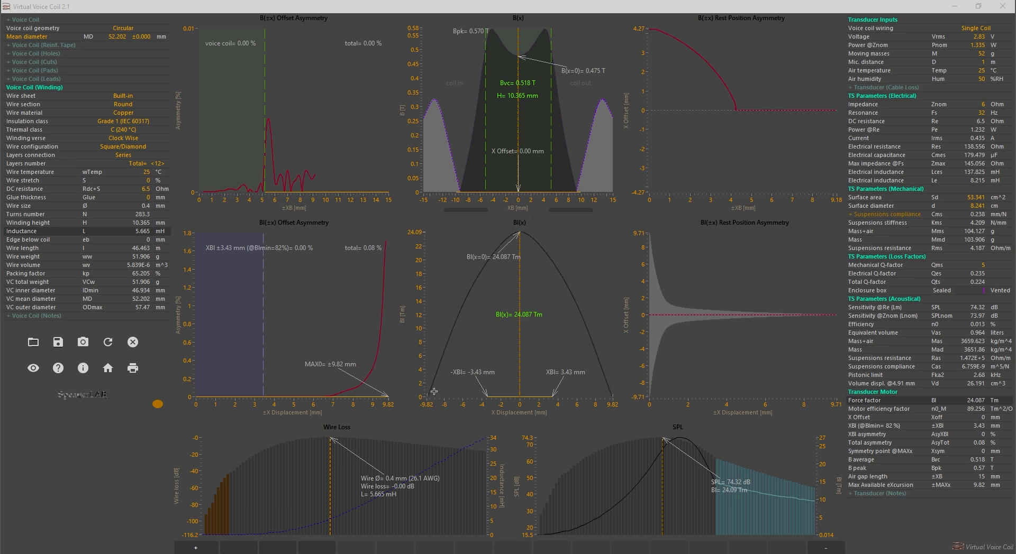
Examine the 12-layer coil's Bl(x) displacement limits and the Bl asymmetry figures in the AES Convention Express Paper 201
left_click(609, 383)
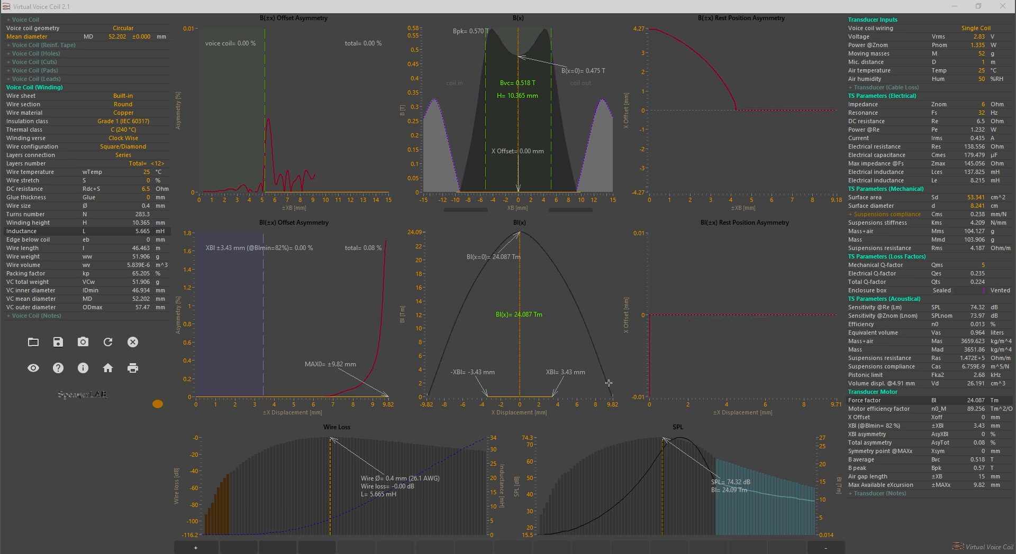
left_click(411, 396)
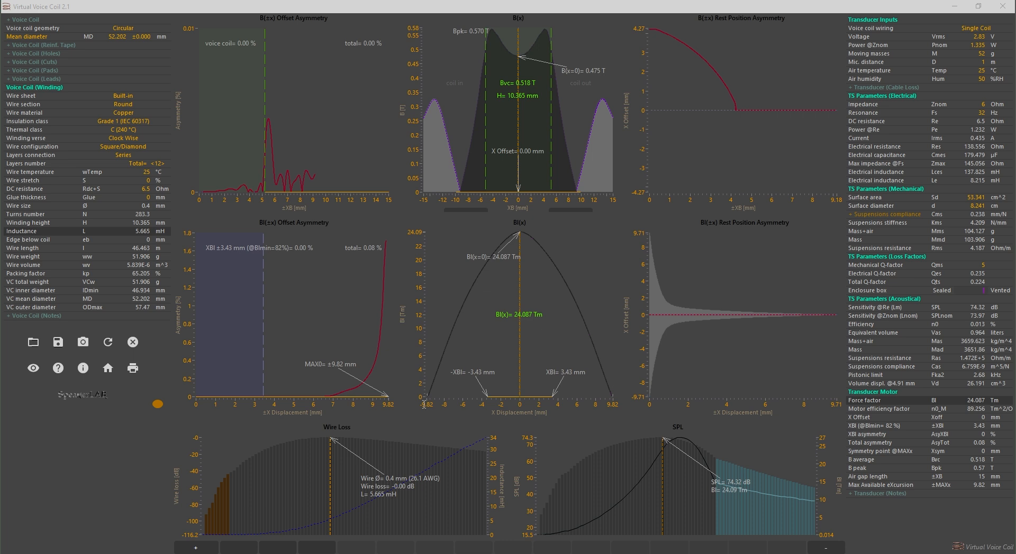
left_click(626, 396)
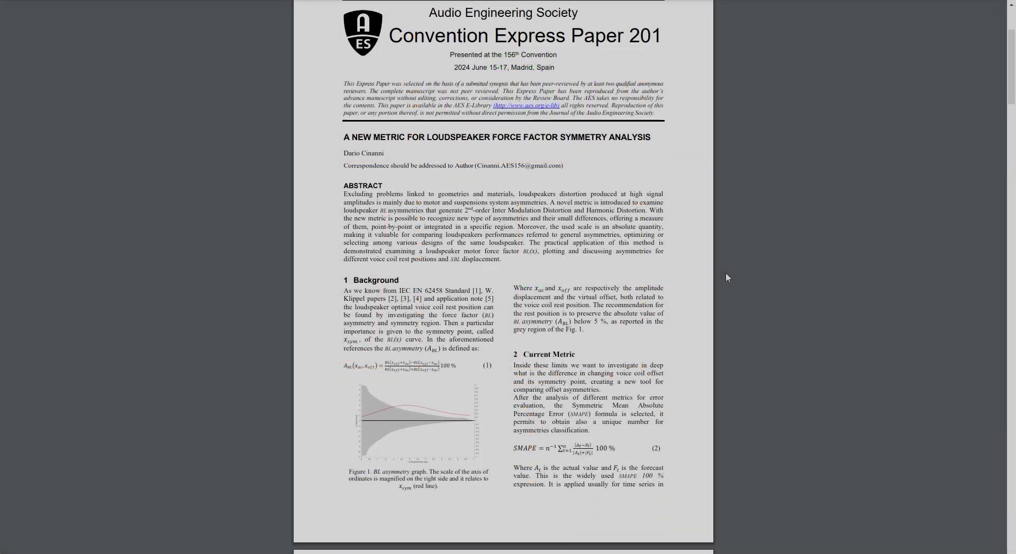
scroll(725, 273, "down", 12)
scroll(725, 273, "down", 20)
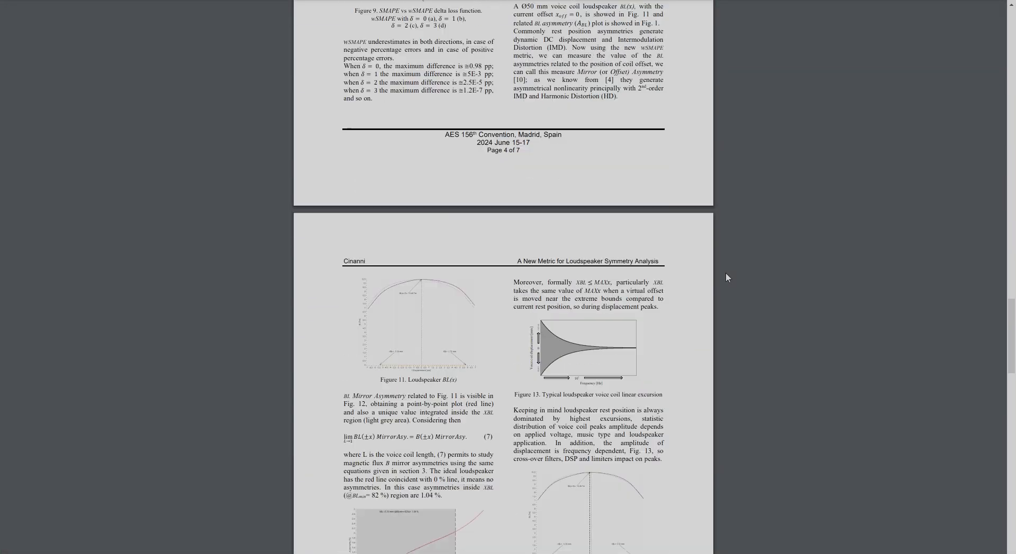
scroll(726, 274, "down", 20)
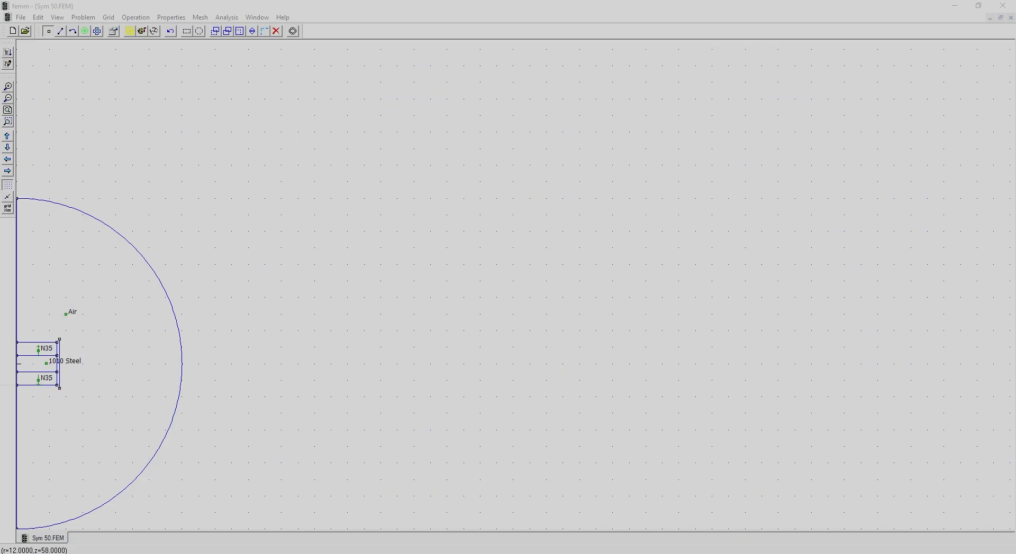
Solve the Sym 50.FEM magnet and steel model in FEMM and open its results
left_click(5, 122)
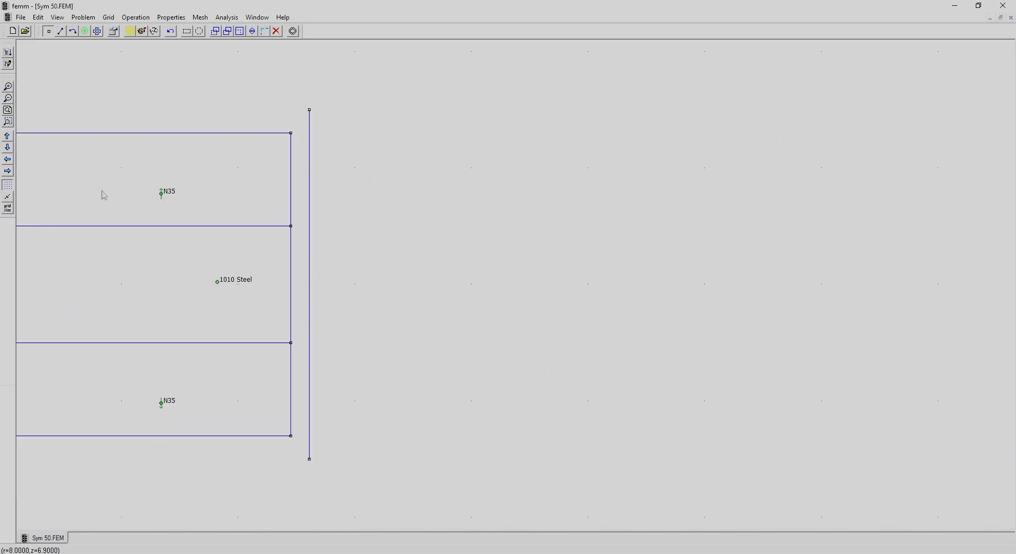
left_click(142, 31)
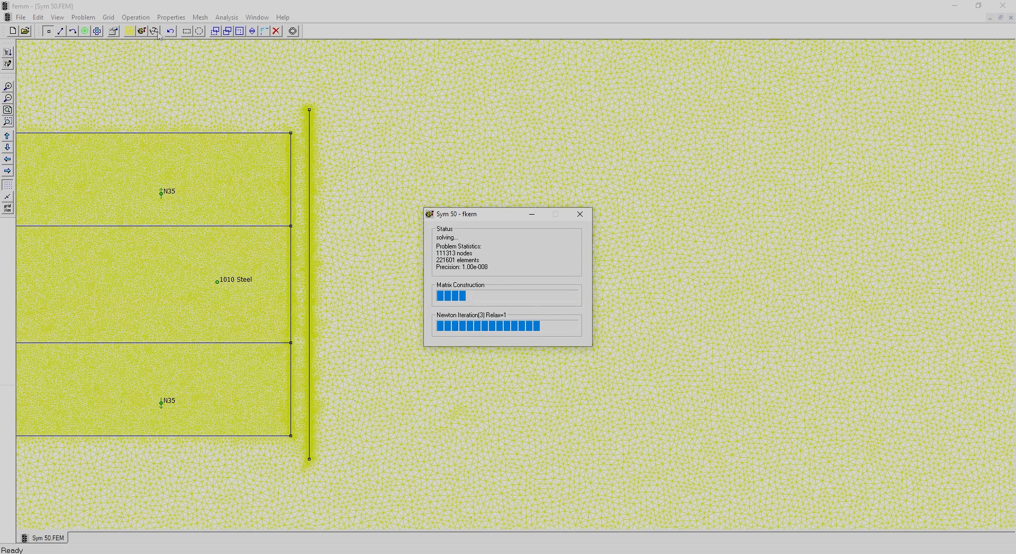
left_click(156, 33)
Define a contour along the vertical line beside the magnets in Sym 50.ans and export its flux density as symfluxmeshfine
left_click(8, 121)
left_click_drag(54, 212, 130, 365)
left_click(60, 32)
left_click(92, 388)
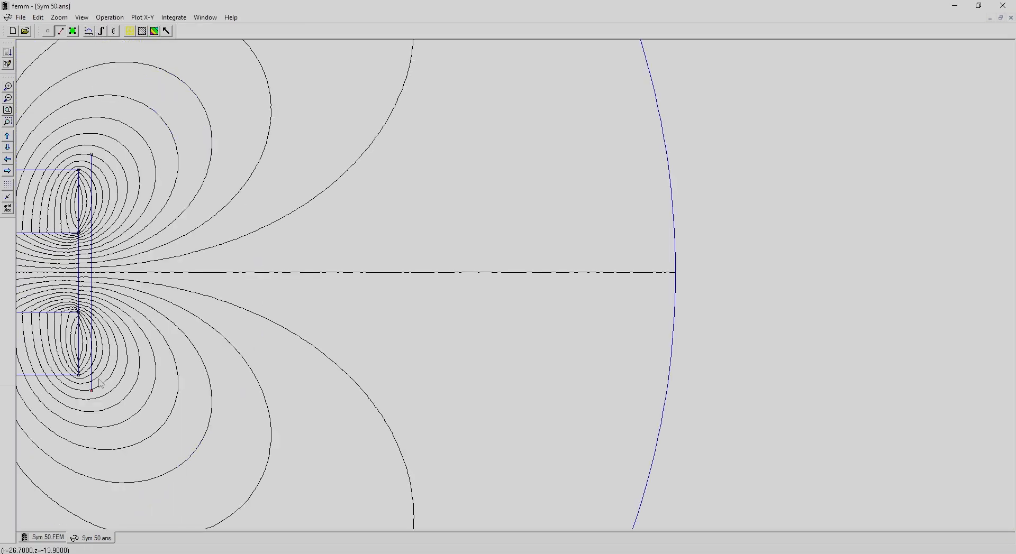
left_click(89, 30)
left_click(556, 274)
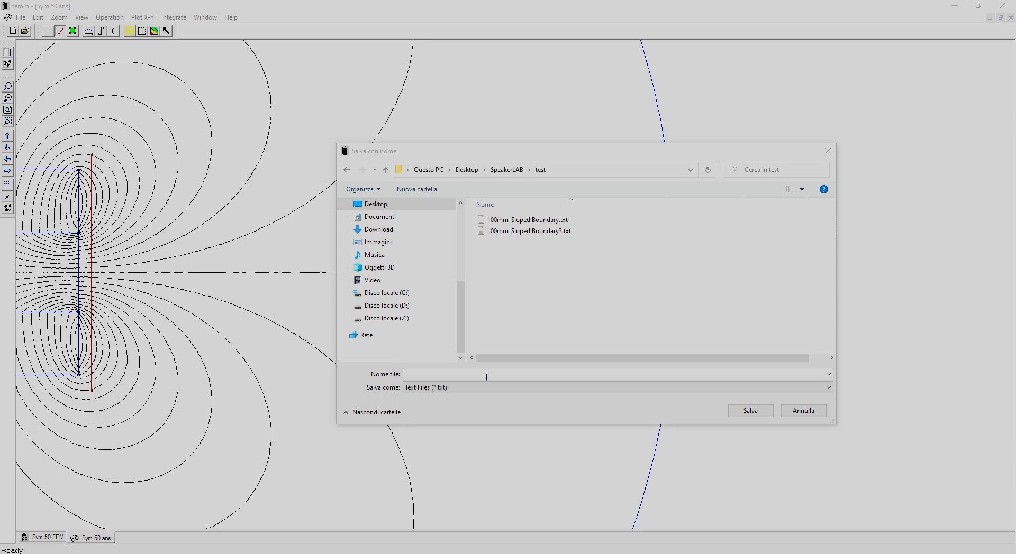
type("symfluxmeshfine")
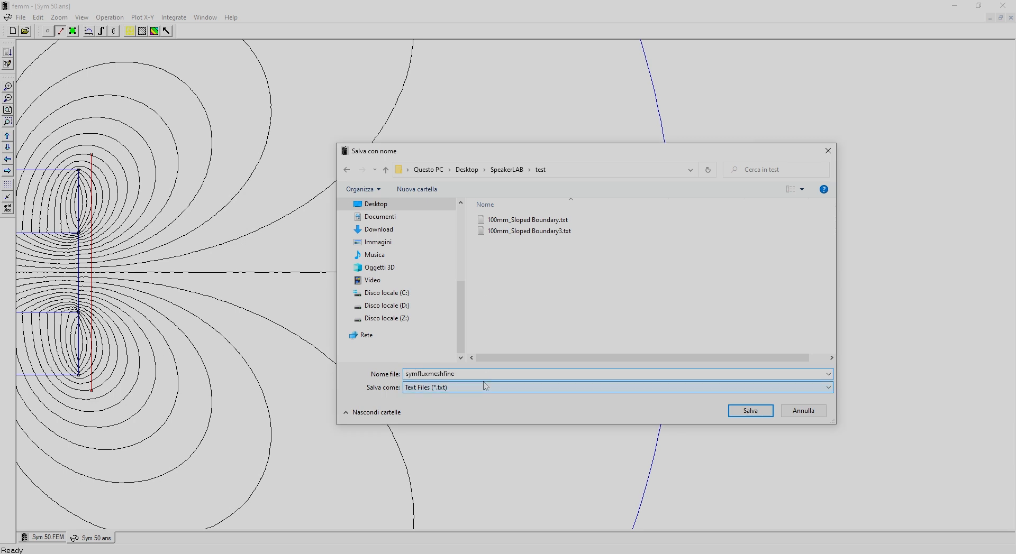
left_click(750, 410)
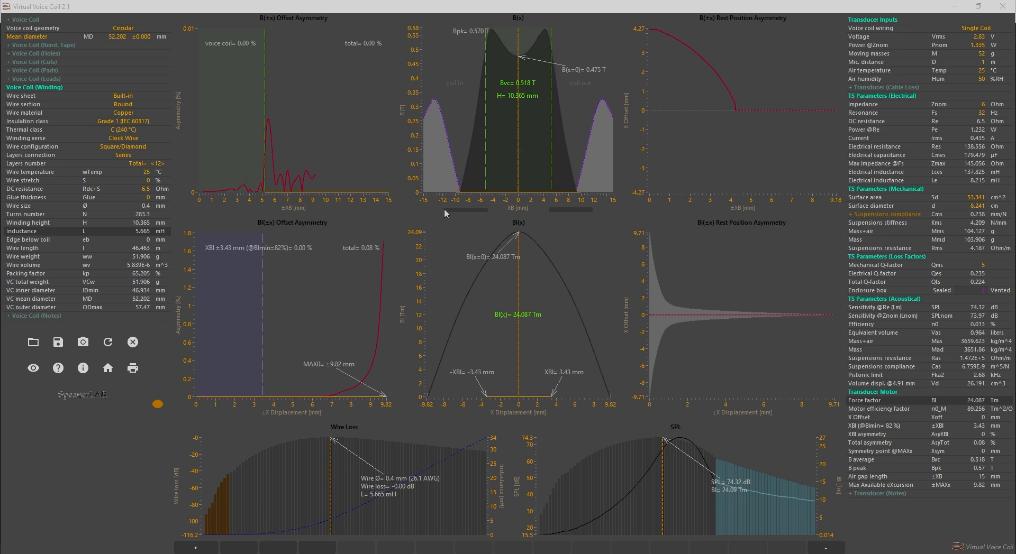
Import symfluxmeshfine.txt as the motor's flux density curve and reposition the B(x=0) label on the B(x) chart
left_click(464, 210)
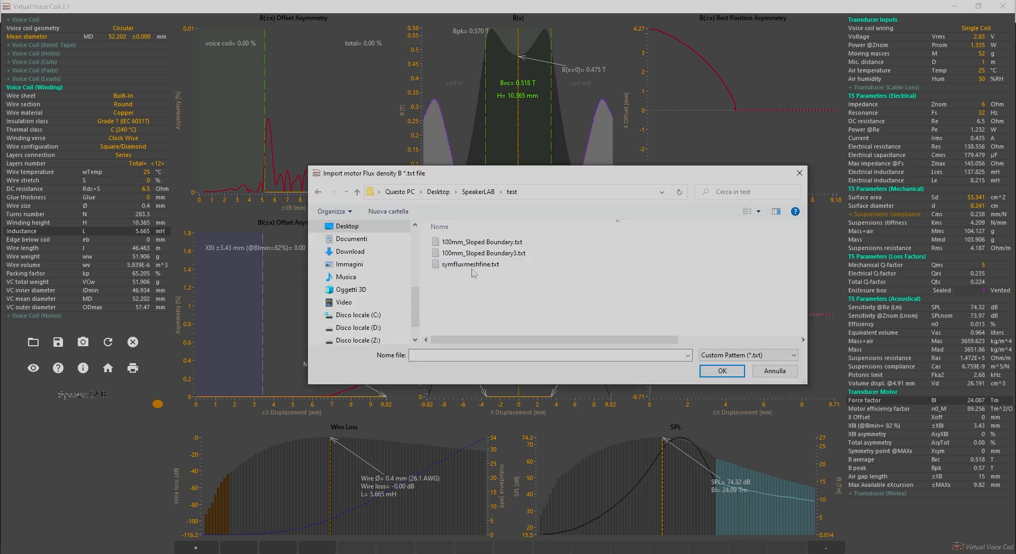
double_click(470, 265)
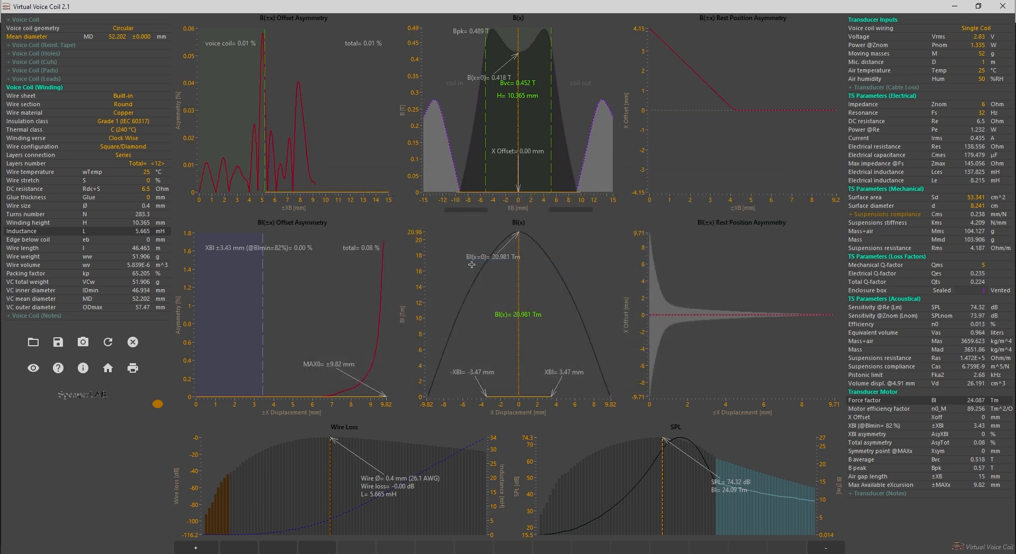
left_click_drag(475, 77, 566, 70)
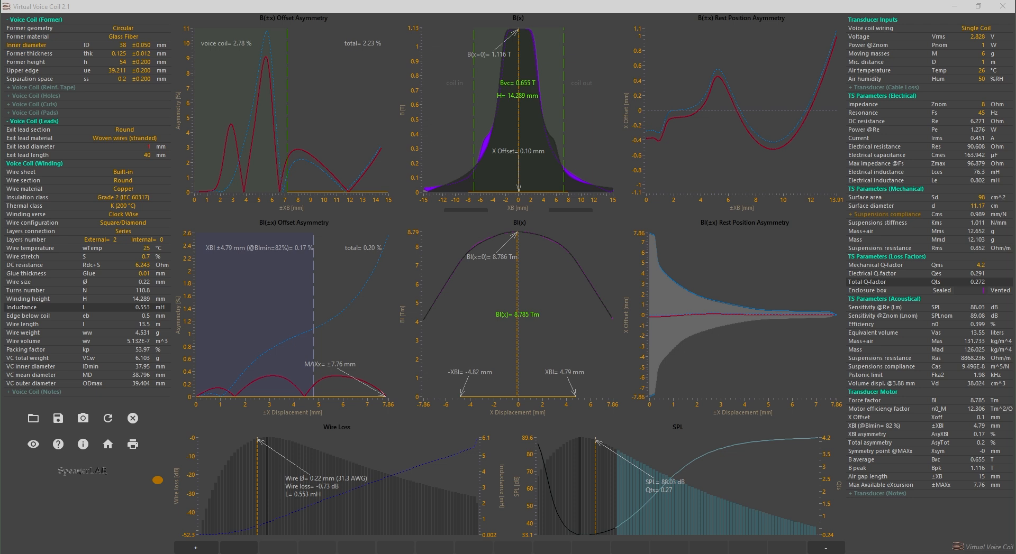
Show the detailed suspension compliance parameters and set the spider rate to 2 spiders
left_click(882, 216)
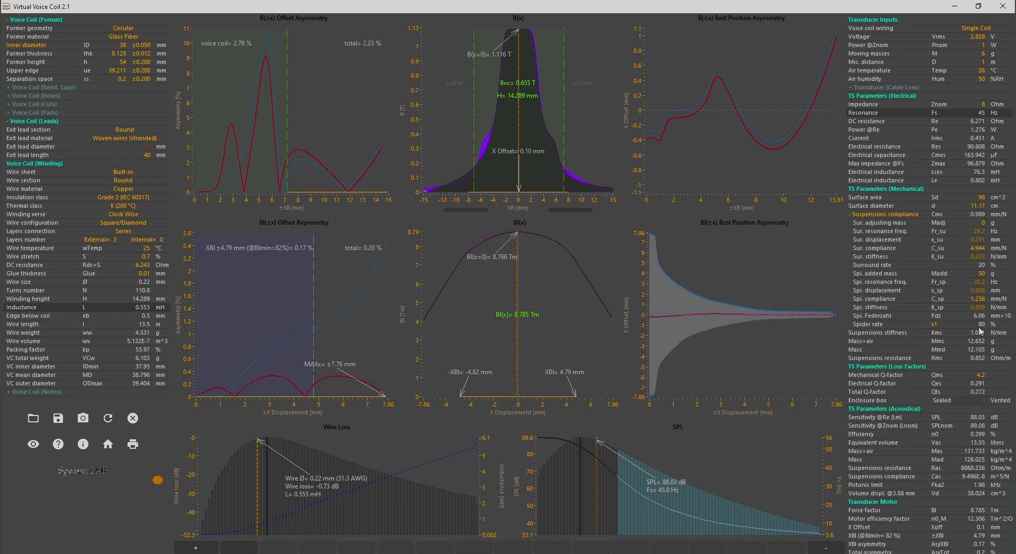
left_click(935, 325)
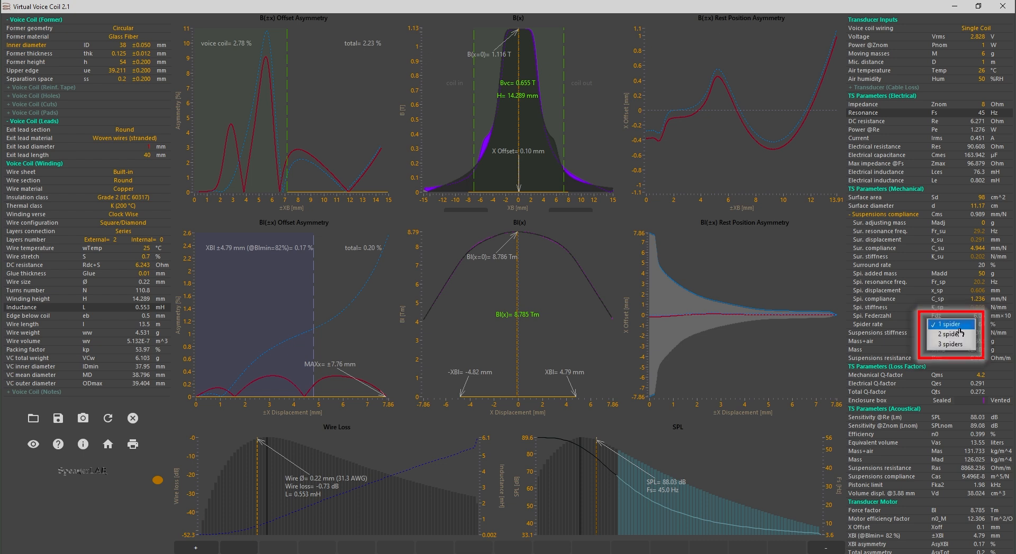
left_click(967, 335)
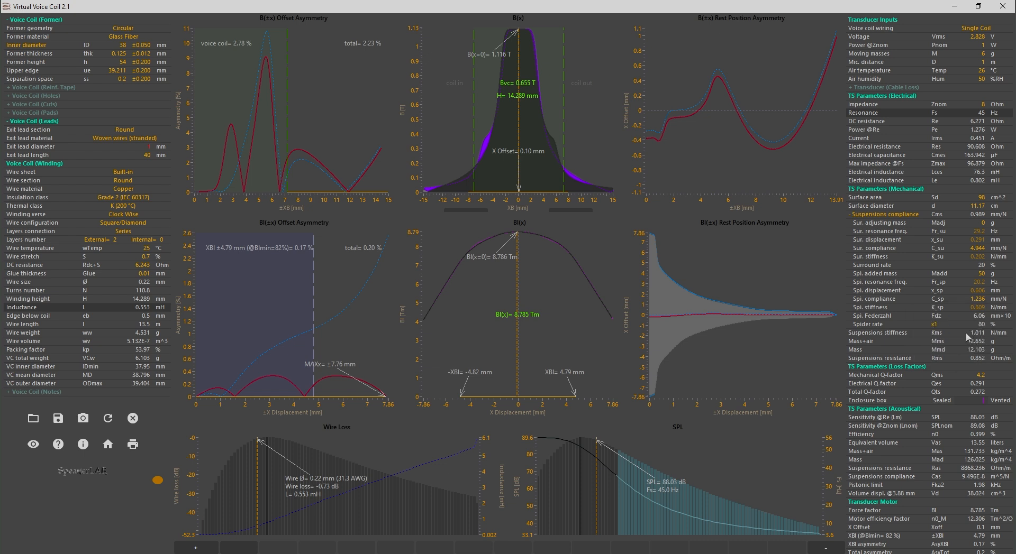
Raise the spider compliance C_sp to 2.476 mm/N for the two-spider suspension
left_click(972, 301)
scroll(972, 301, "up", 7)
scroll(973, 303, "up", 20)
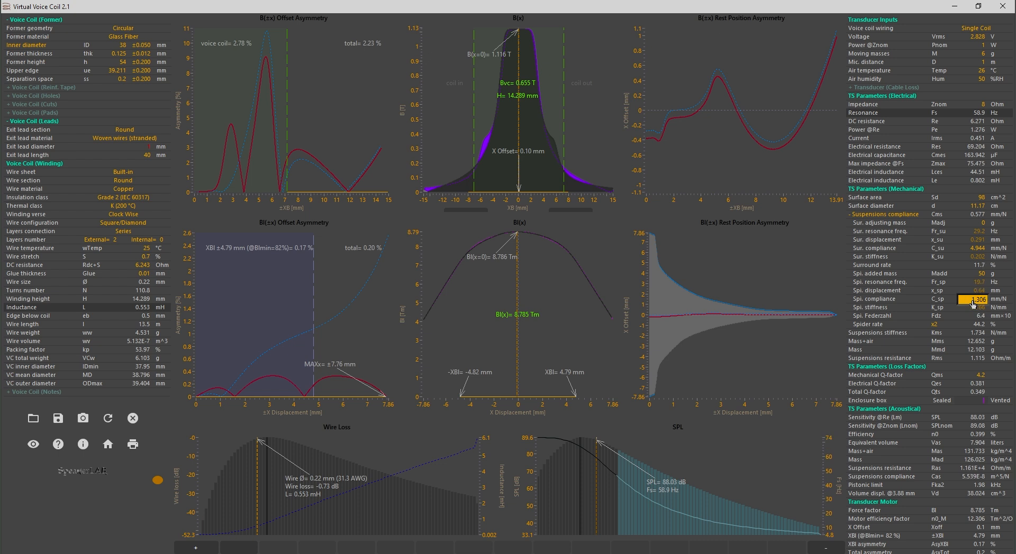
scroll(973, 303, "up", 20)
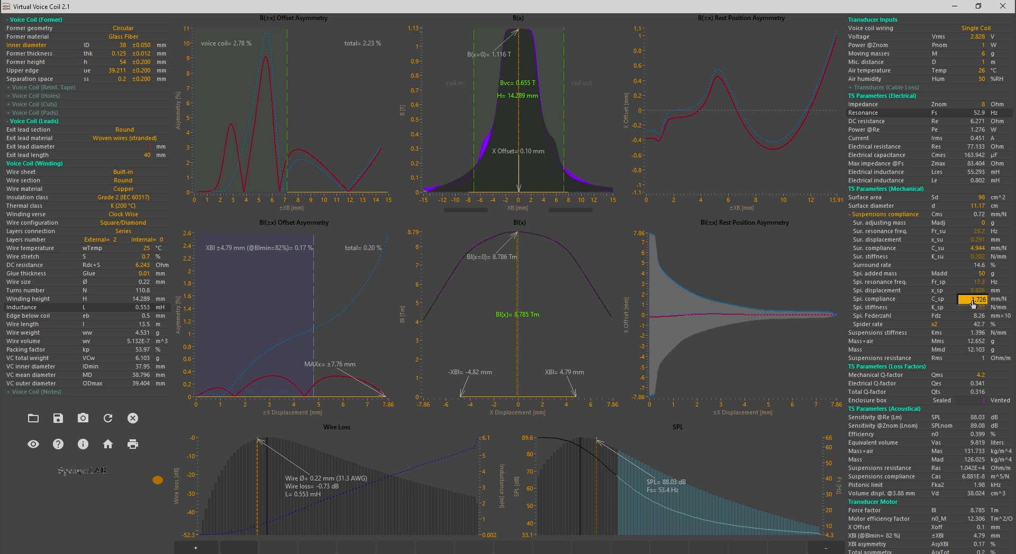
scroll(972, 303, "up", 20)
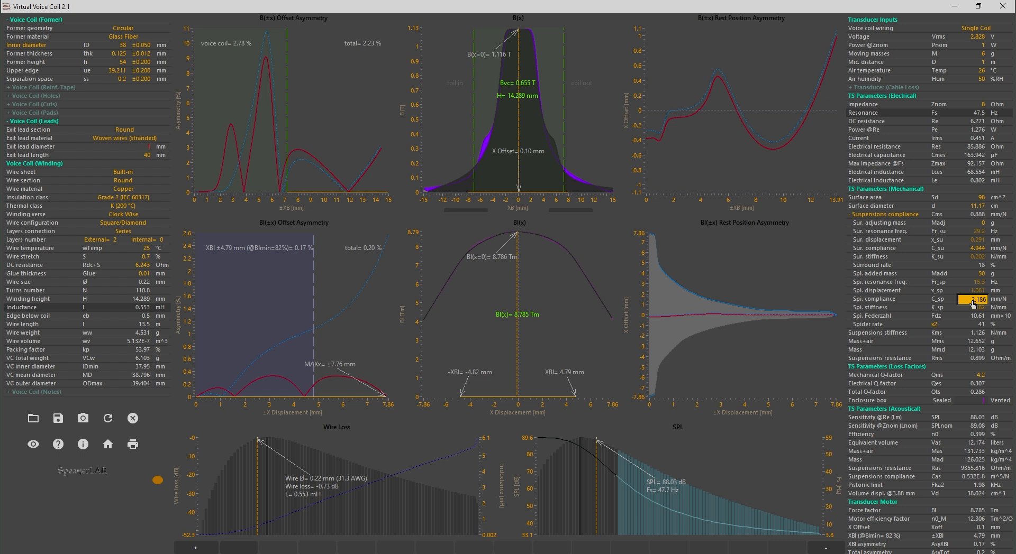
scroll(972, 303, "down", 6)
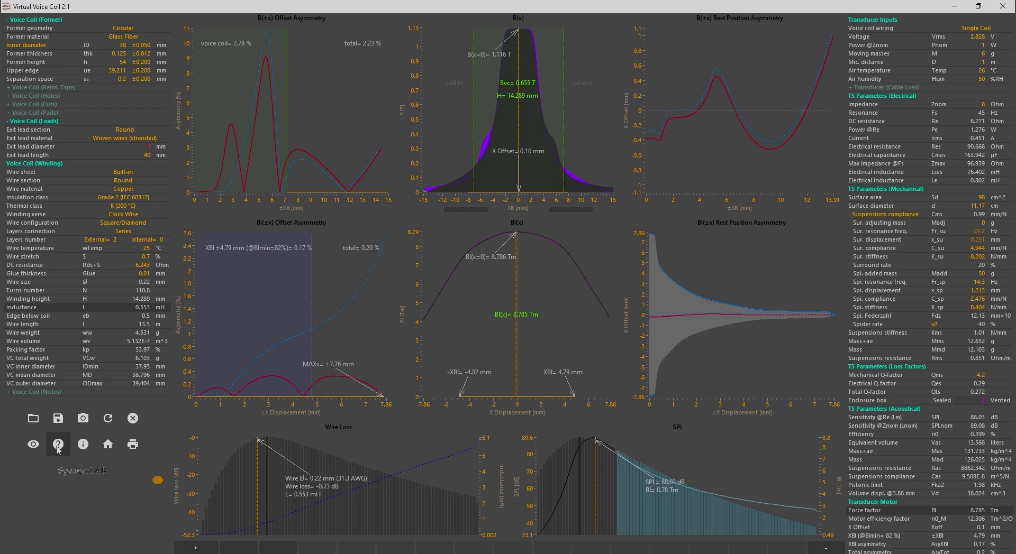
Read the context help for the transducer parameters, including the moving masses entry, and close it
left_click(59, 445)
left_click(914, 224)
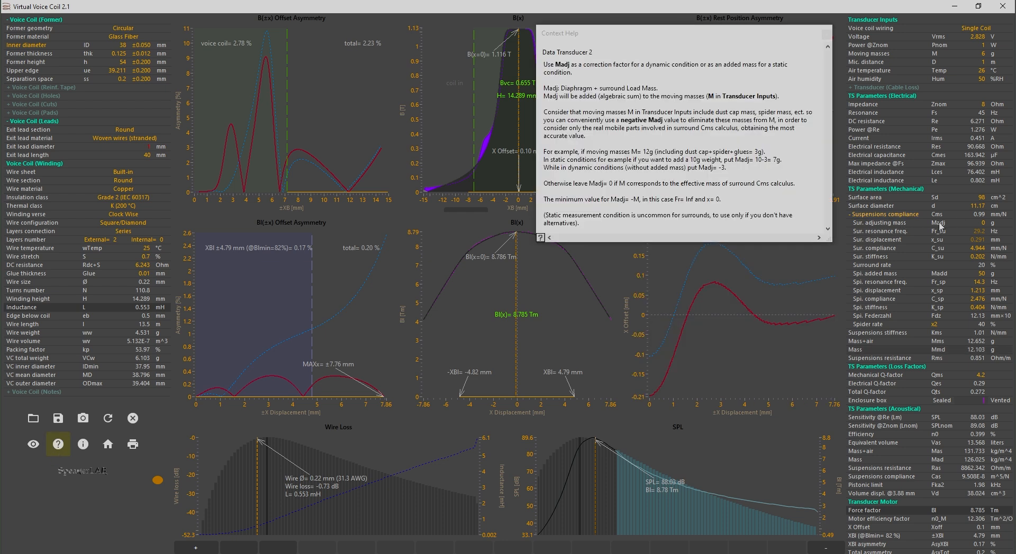
left_click(928, 55)
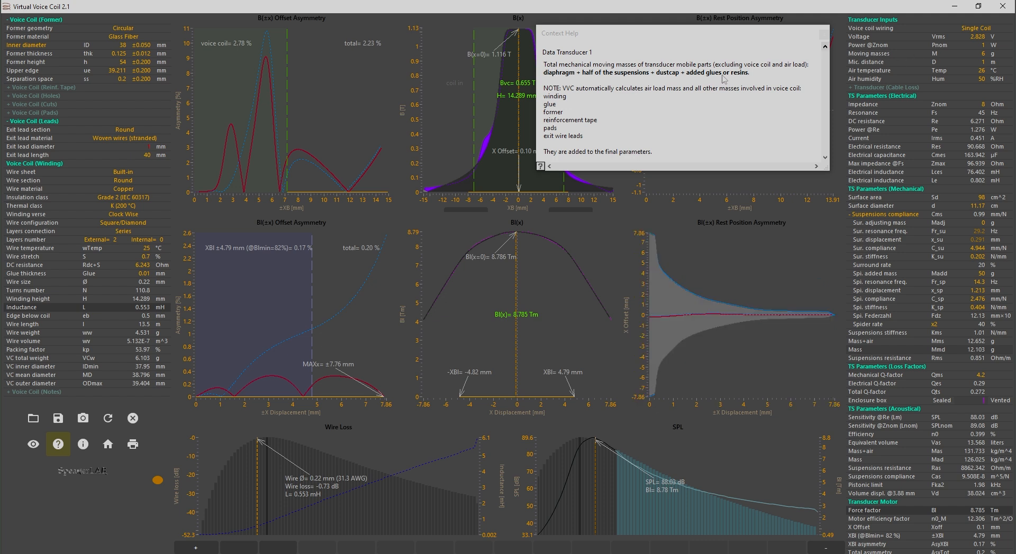
left_click(823, 34)
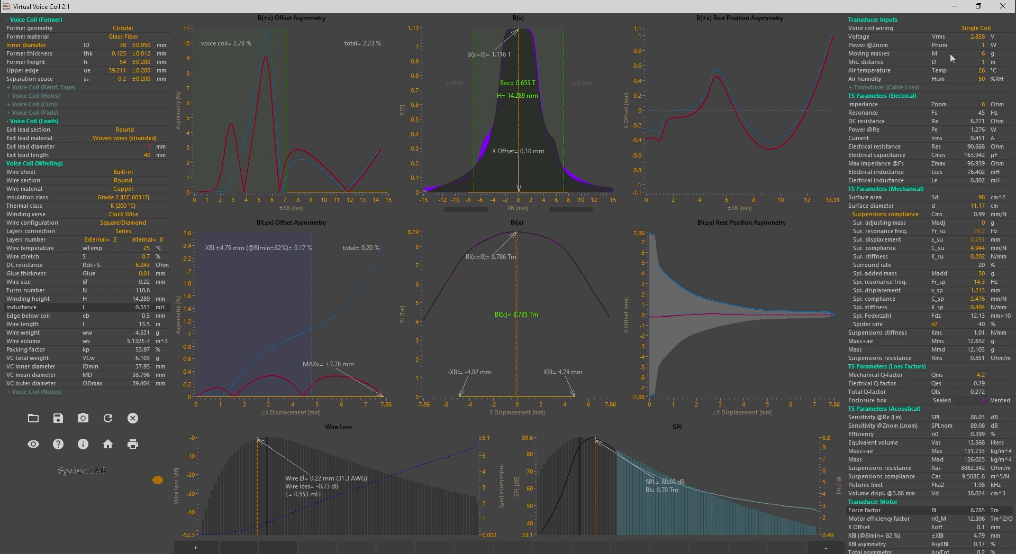
Try surround adjusting masses Madj of 1 g and 10 g
left_click(977, 223)
type("1")
key("Return")
double_click(974, 224)
type("10")
key("Return")
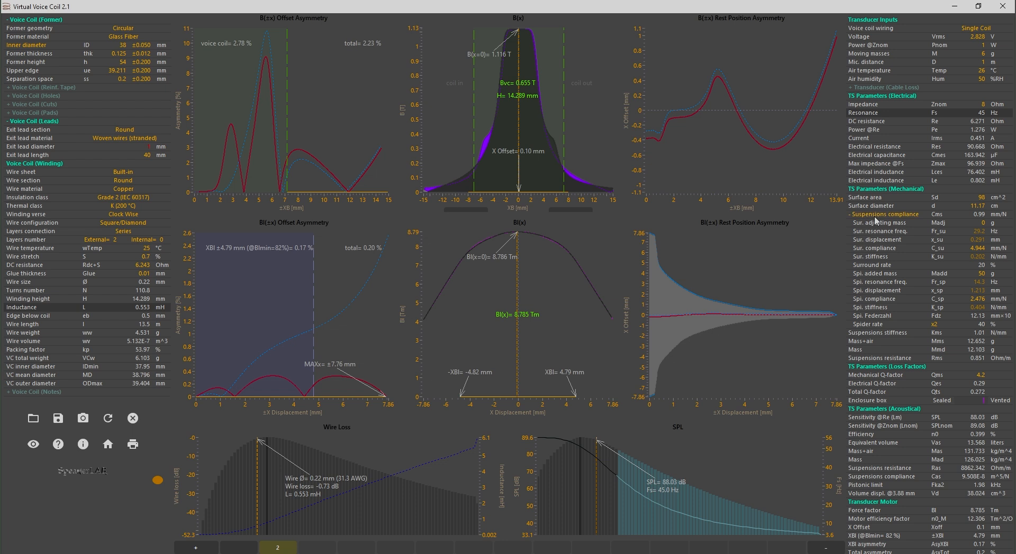
Collapse the suspension details and review the transducer cable loss inputs, keeping Copper as the cable core material
left_click(878, 214)
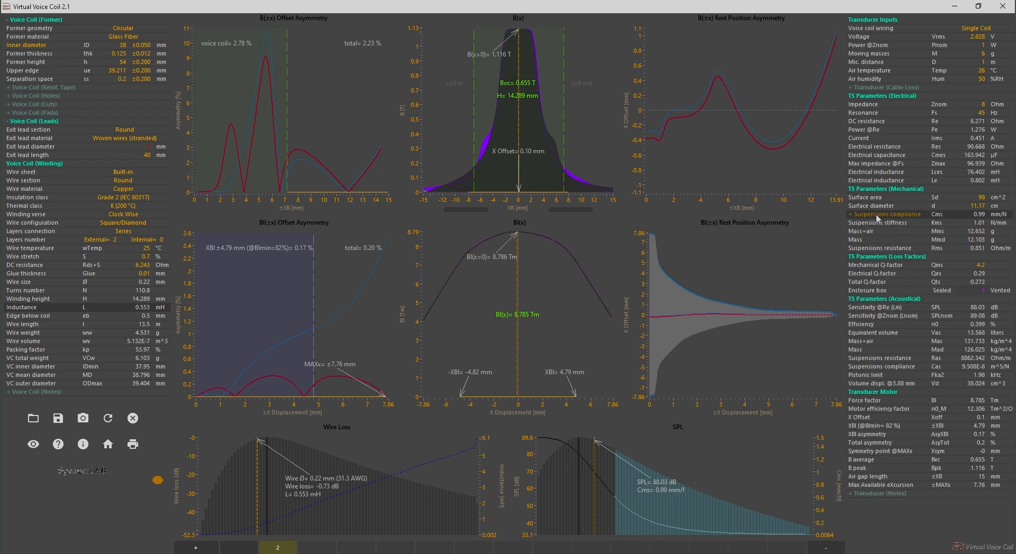
left_click(894, 88)
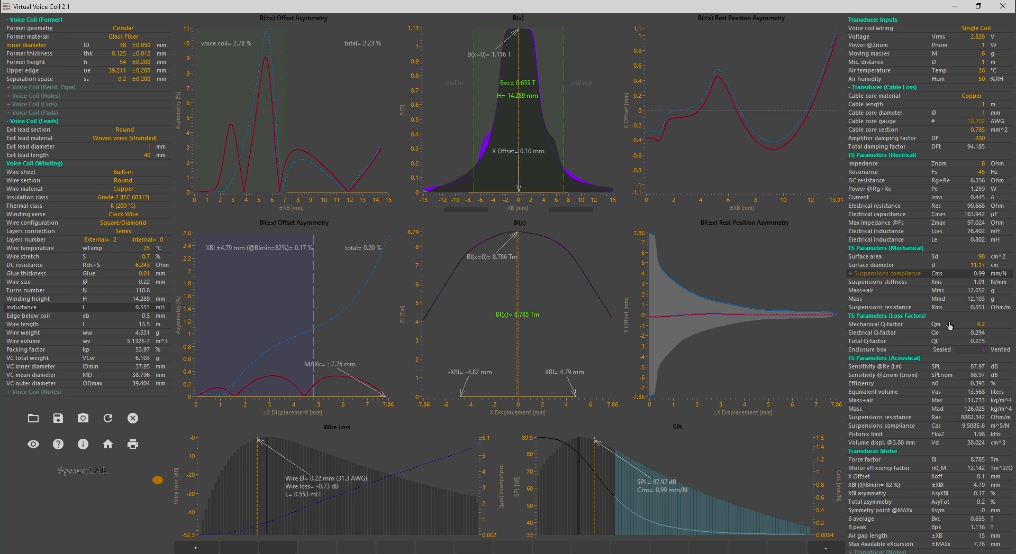
left_click(942, 334)
left_click(943, 342)
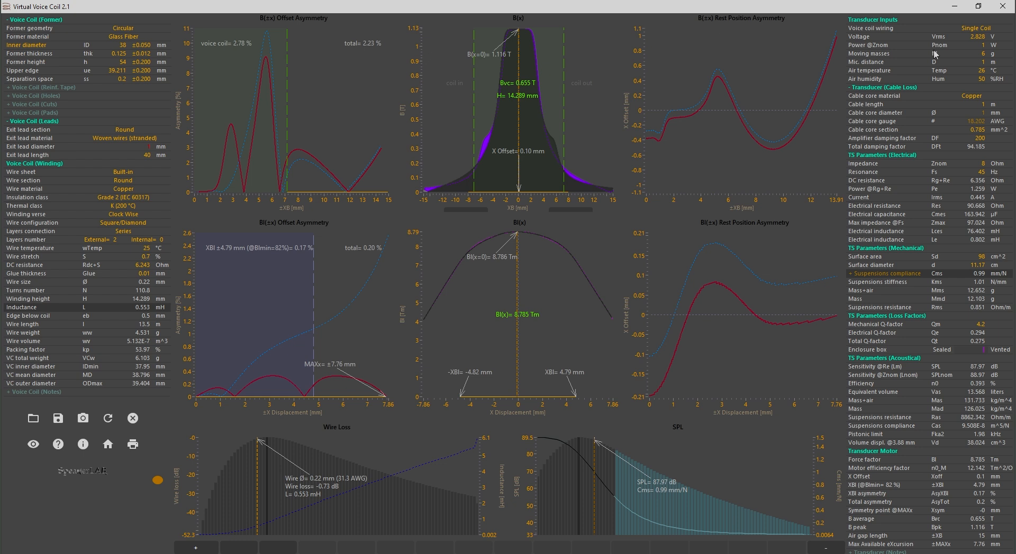
left_click(970, 95)
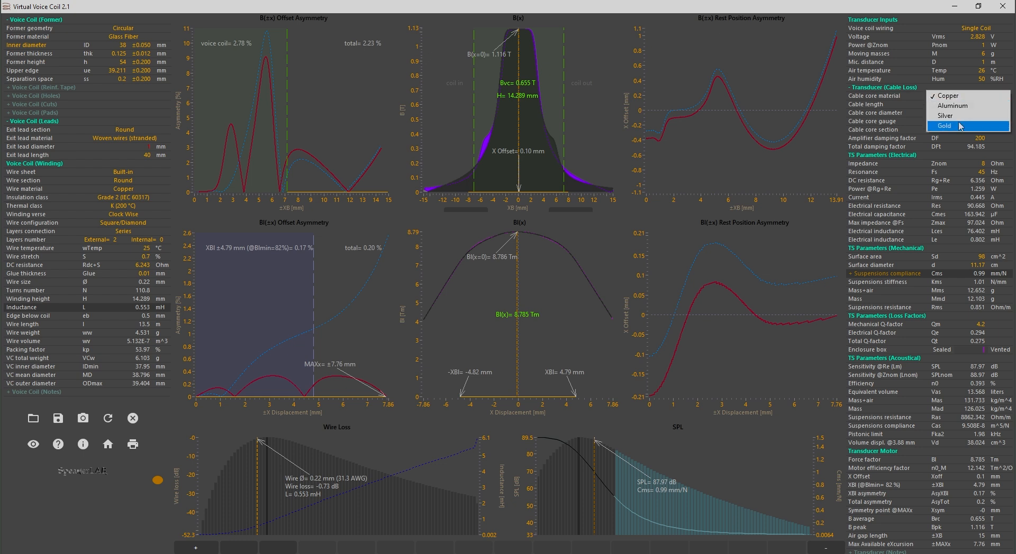
left_click(936, 99)
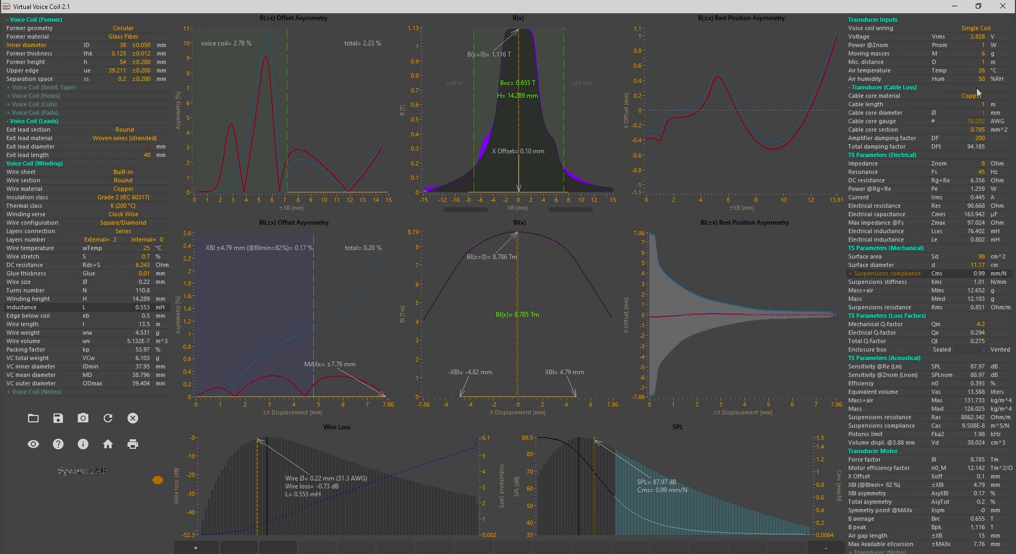
Try different cable core diameters and gauges, and set the cable core section to 0.647 mm^2
left_click(978, 113)
type(".1")
key("BackSpace")
type("2")
left_click(968, 121)
scroll(970, 121, "up", 2)
left_click(966, 130)
left_click(969, 121)
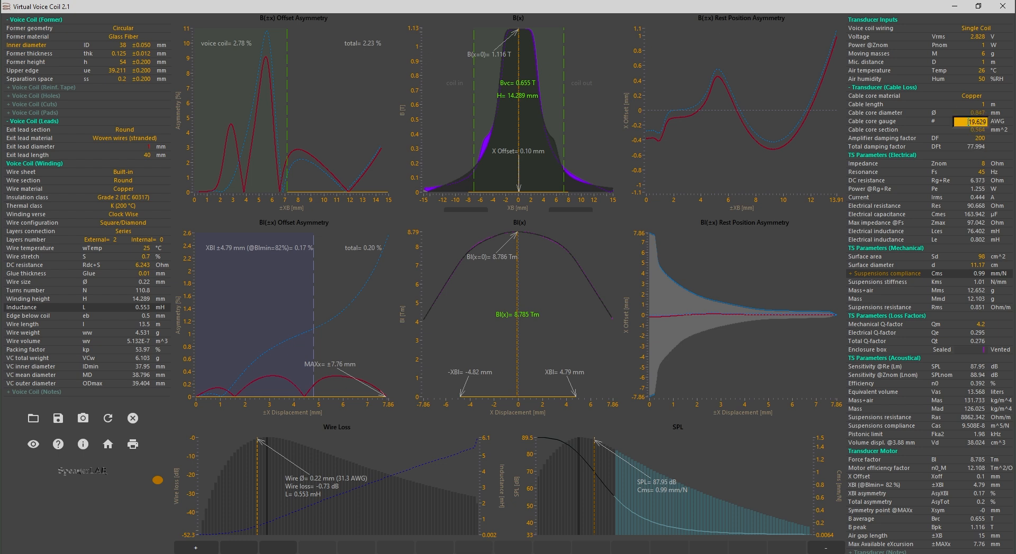
scroll(968, 122, "up", 1)
left_click(967, 129)
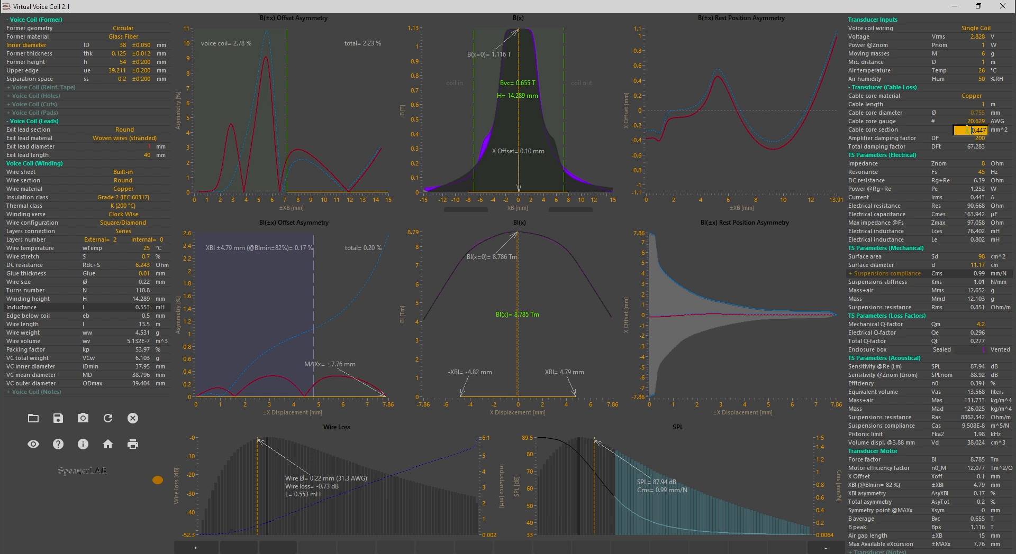
scroll(967, 129, "up", 1)
Try a cable length of 3 m, return it to 1 m and collapse the cable loss inputs
double_click(976, 107)
type("3")
key("Return")
scroll(978, 109, "down", 1)
scroll(977, 109, "down", 1)
scroll(977, 108, "down", 1)
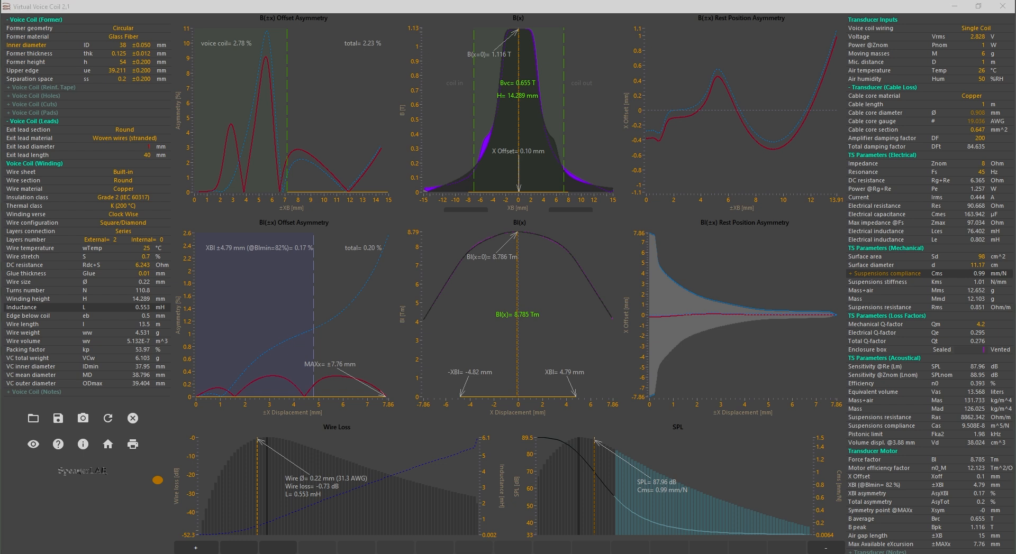
left_click(894, 88)
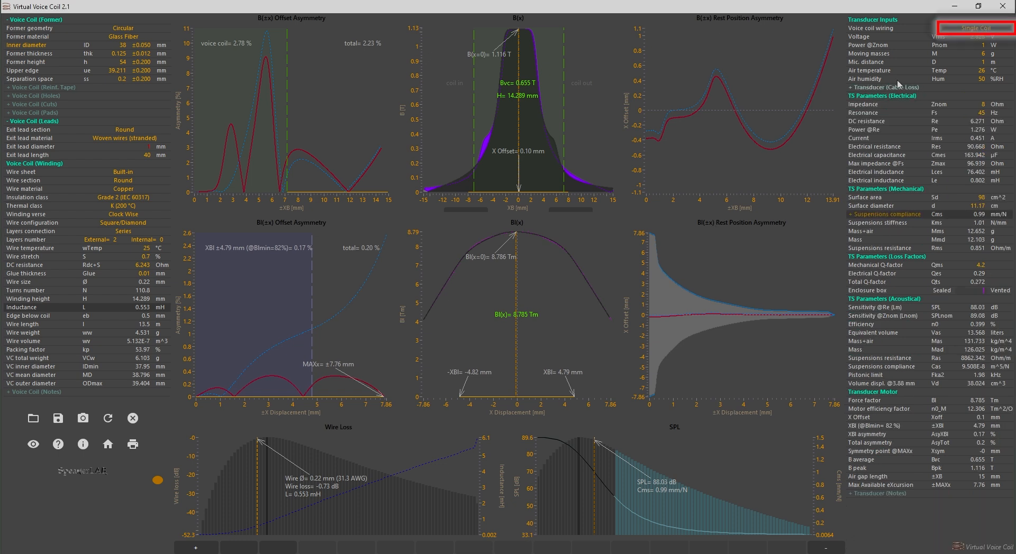
Compare the Dual Coil Parallel and Dual Coil Series voice coil wirings, and switch back to Single Coil
left_click(971, 27)
left_click(969, 38)
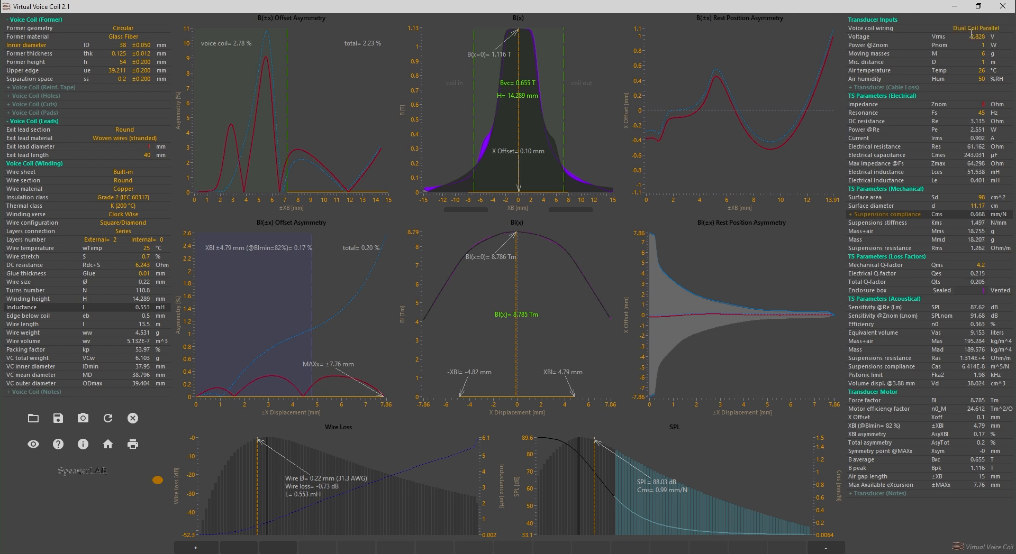
left_click(966, 27)
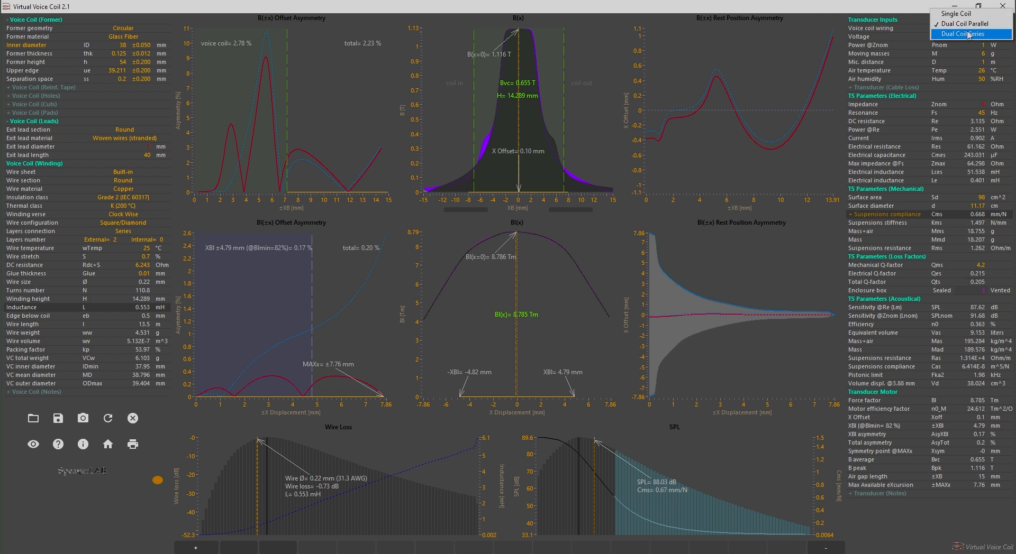
left_click(968, 34)
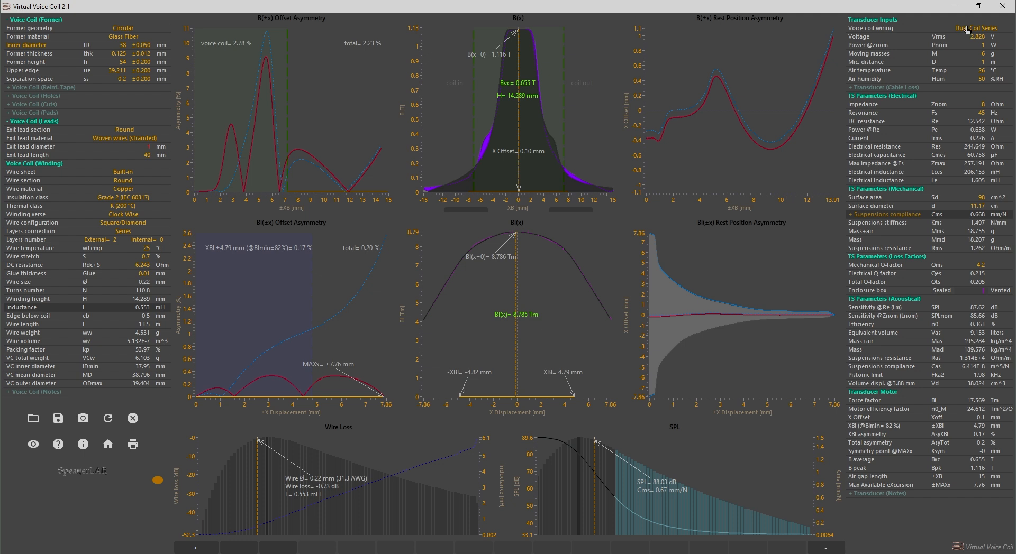
left_click(967, 29)
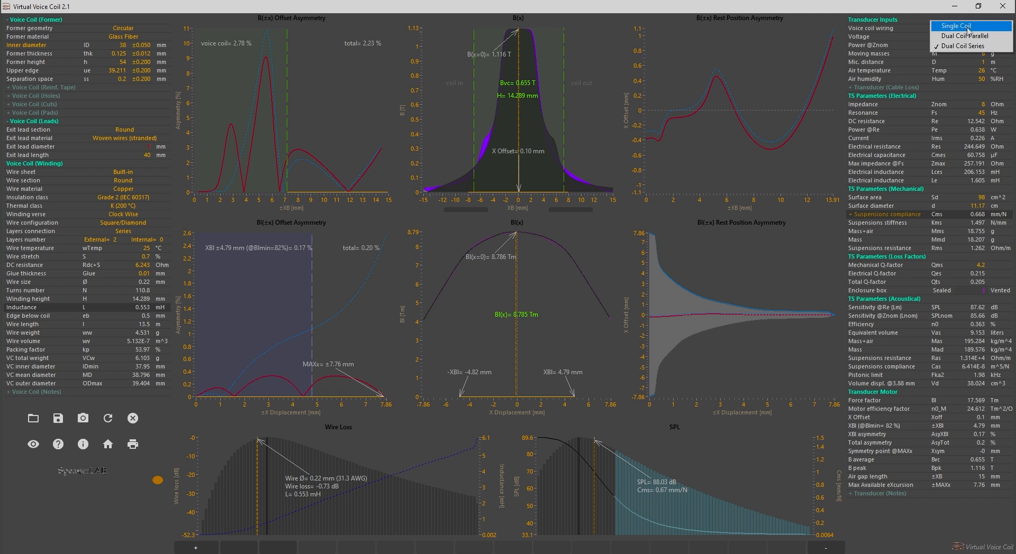
left_click(968, 28)
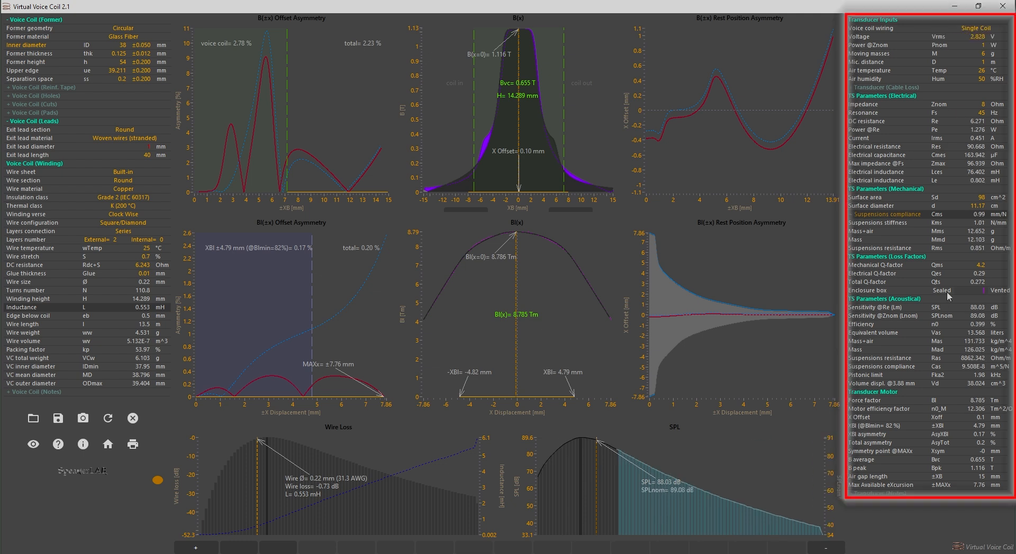